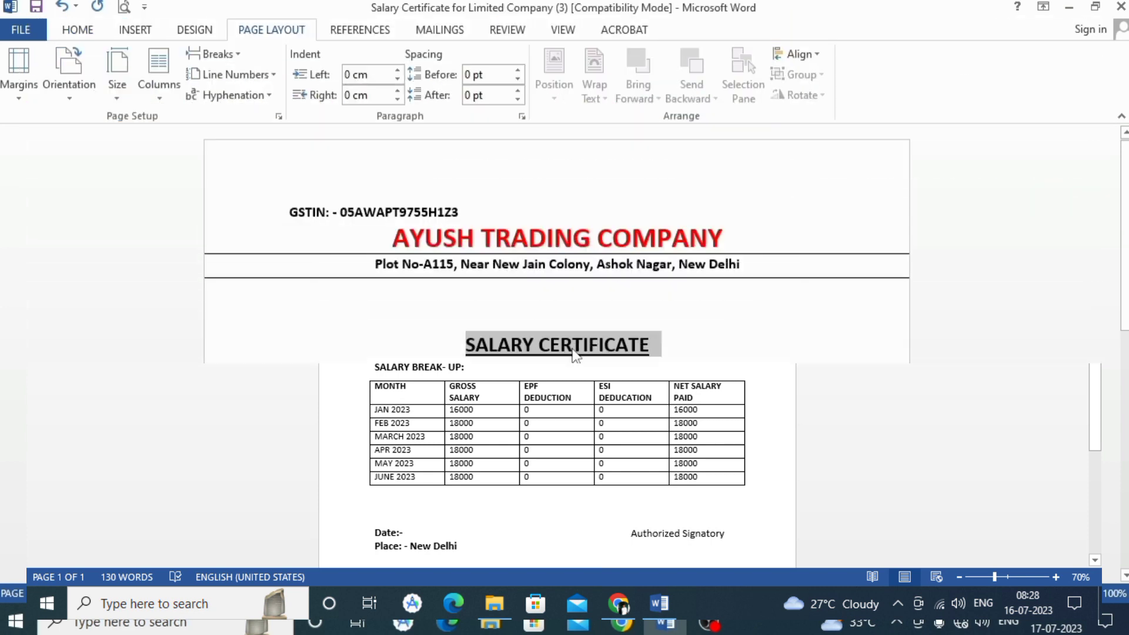
Deselect the title and scroll down and back up through the finished salary certificate
{"action": "left_click", "coordinate": [472, 236]}
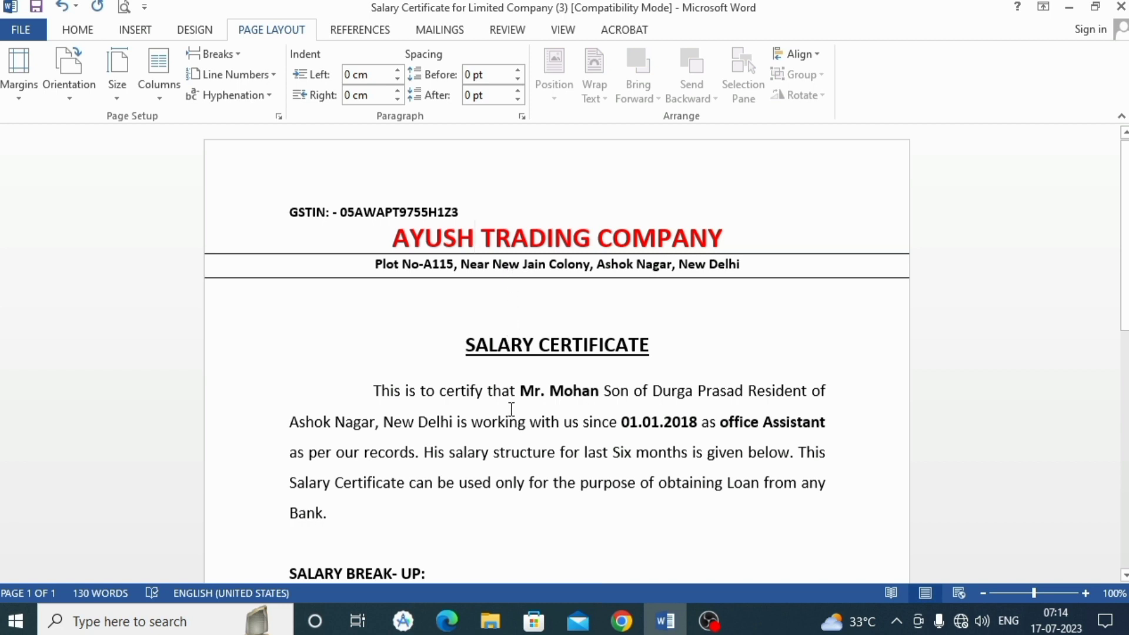
{"action": "scroll", "coordinate": [511, 409], "scroll_direction": "down", "scroll_amount": 4}
{"action": "scroll", "coordinate": [512, 409], "scroll_direction": "down", "scroll_amount": 2}
{"action": "scroll", "coordinate": [511, 409], "scroll_direction": "down", "scroll_amount": 1}
{"action": "scroll", "coordinate": [511, 410], "scroll_direction": "down", "scroll_amount": 4}
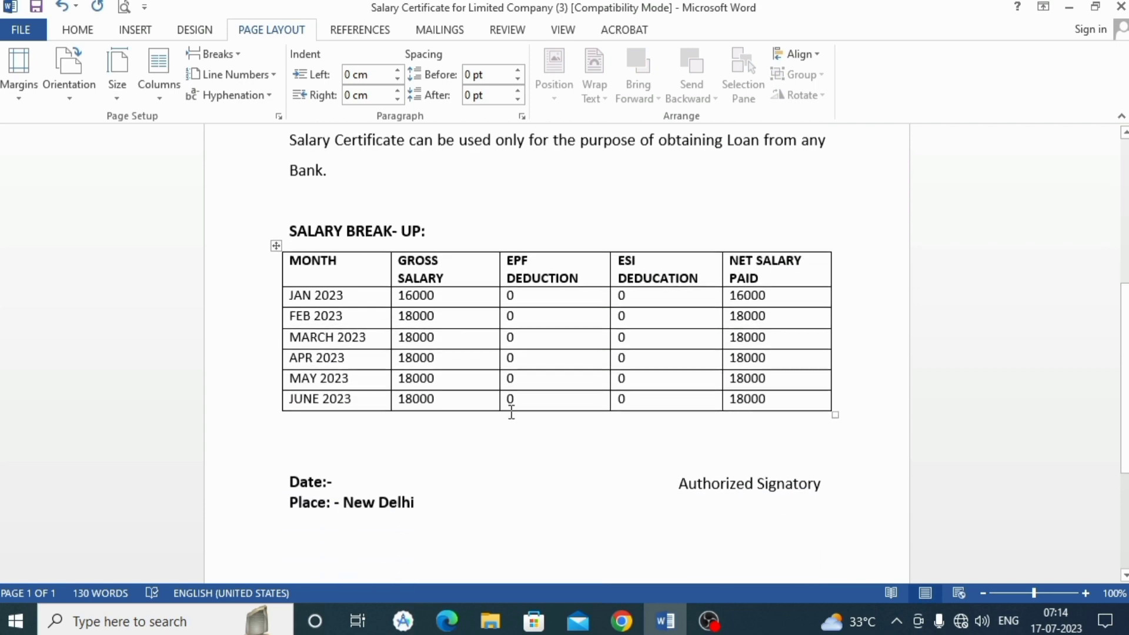
{"action": "scroll", "coordinate": [511, 412], "scroll_direction": "down", "scroll_amount": 1}
{"action": "scroll", "coordinate": [511, 412], "scroll_direction": "down", "scroll_amount": 3}
{"action": "scroll", "coordinate": [511, 413], "scroll_direction": "down", "scroll_amount": 3}
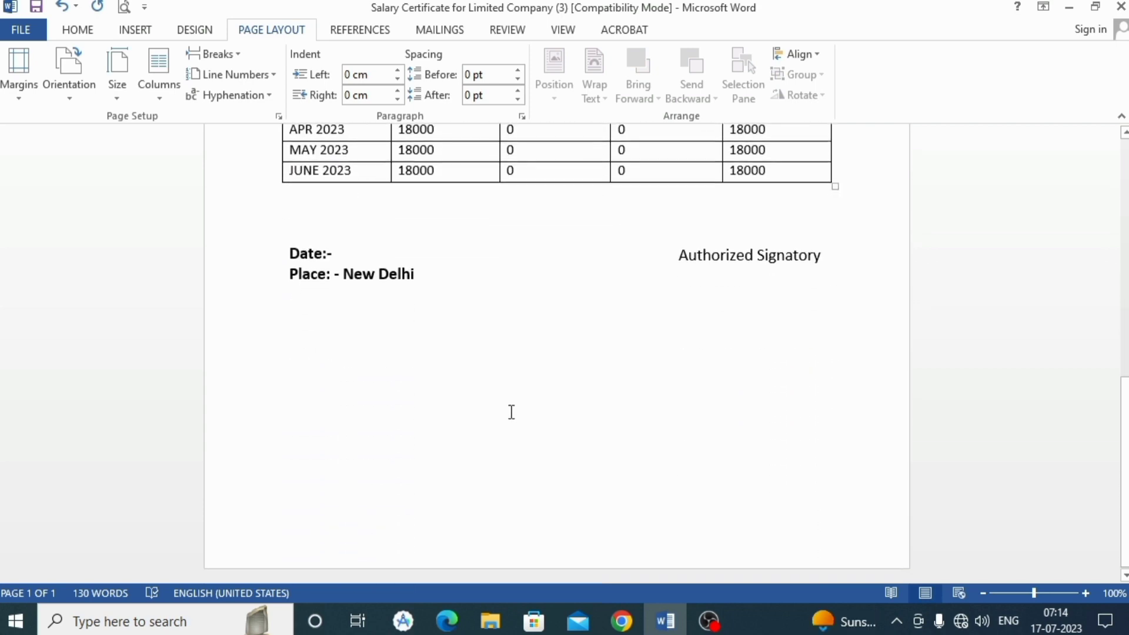
{"action": "scroll", "coordinate": [511, 413], "scroll_direction": "up", "scroll_amount": 5}
{"action": "scroll", "coordinate": [511, 412], "scroll_direction": "up", "scroll_amount": 6}
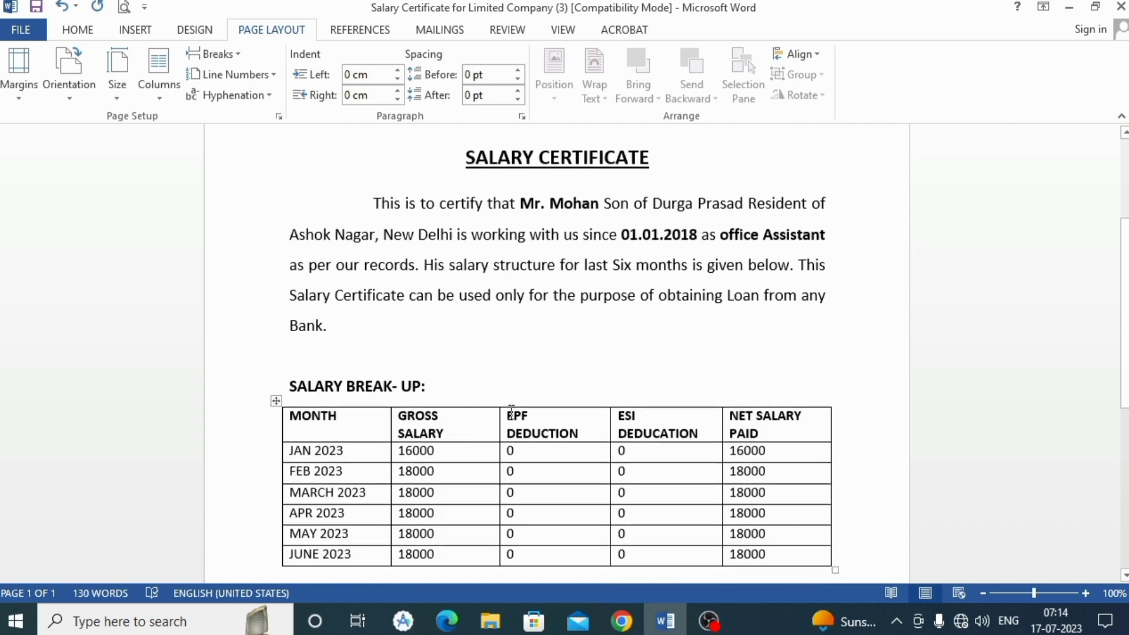
{"action": "scroll", "coordinate": [511, 412], "scroll_direction": "up", "scroll_amount": 5}
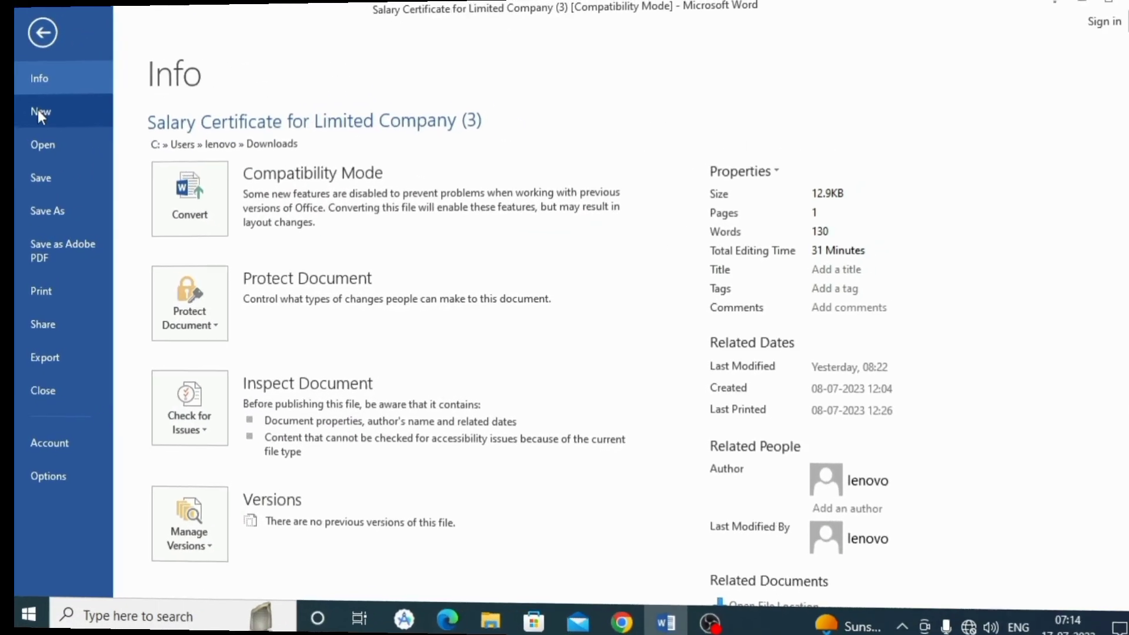
Create a new Blank document, Document1, from the File > New page
{"action": "left_click", "coordinate": [26, 106]}
{"action": "left_click", "coordinate": [279, 266]}
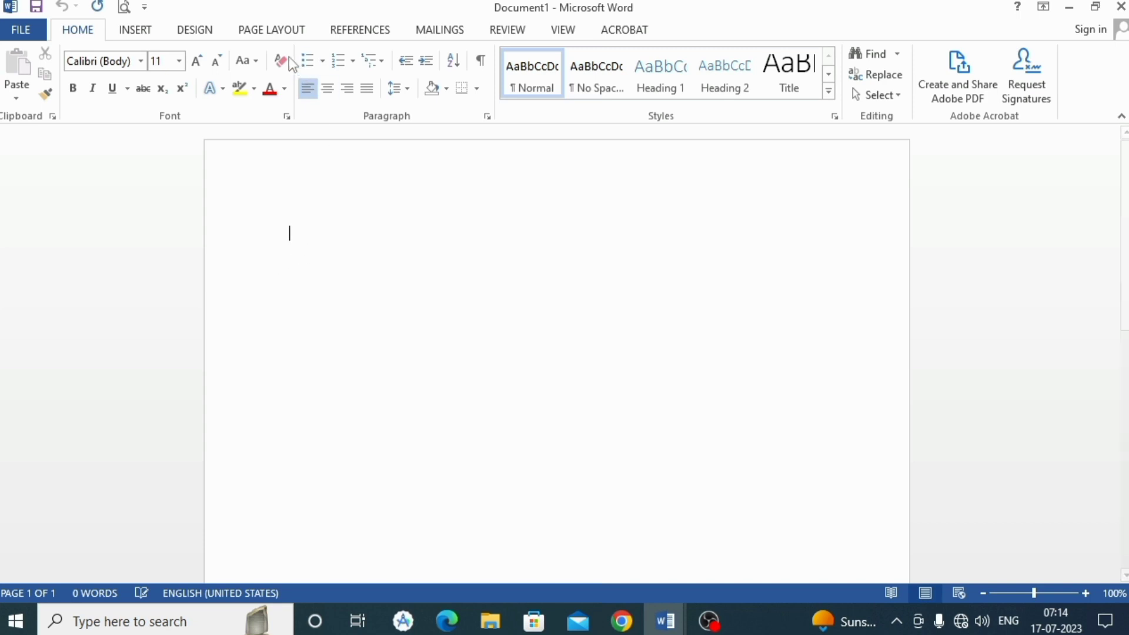
In Page Setup's Margins tab, set the Top margin to 1 cm
{"action": "left_click", "coordinate": [271, 33]}
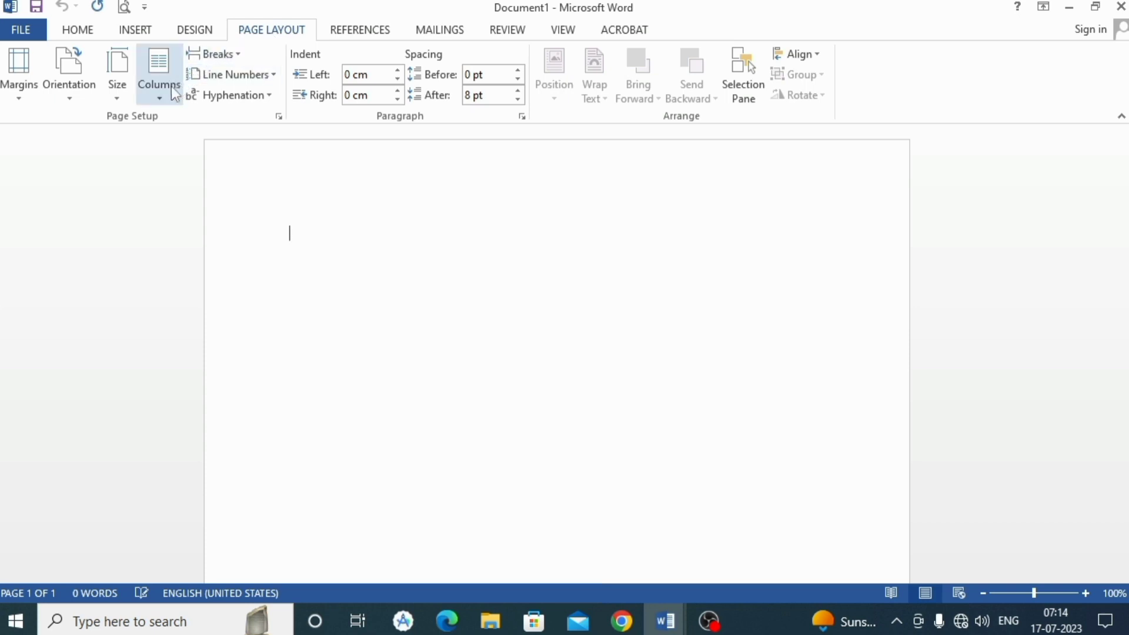
{"action": "left_click", "coordinate": [116, 101]}
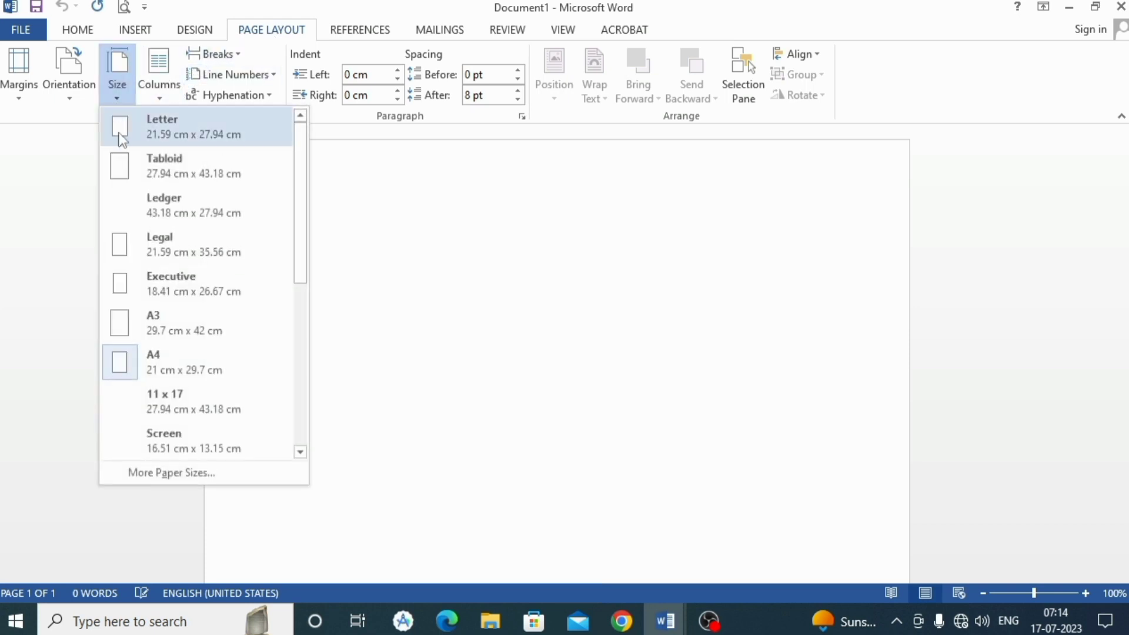
{"action": "left_click", "coordinate": [165, 474]}
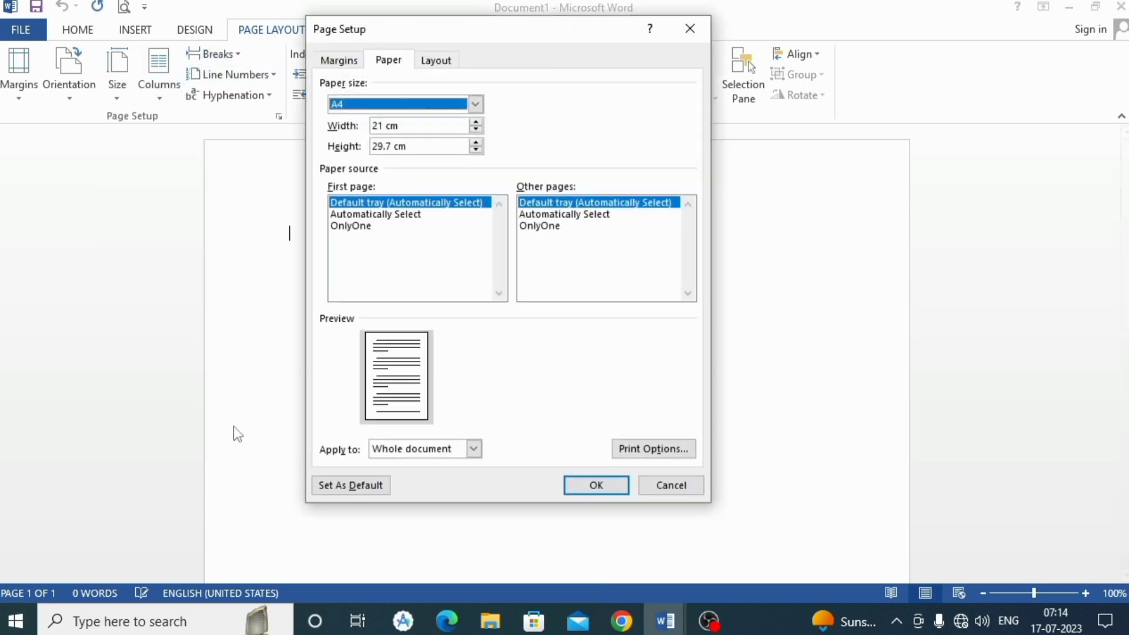
{"action": "left_click", "coordinate": [337, 61]}
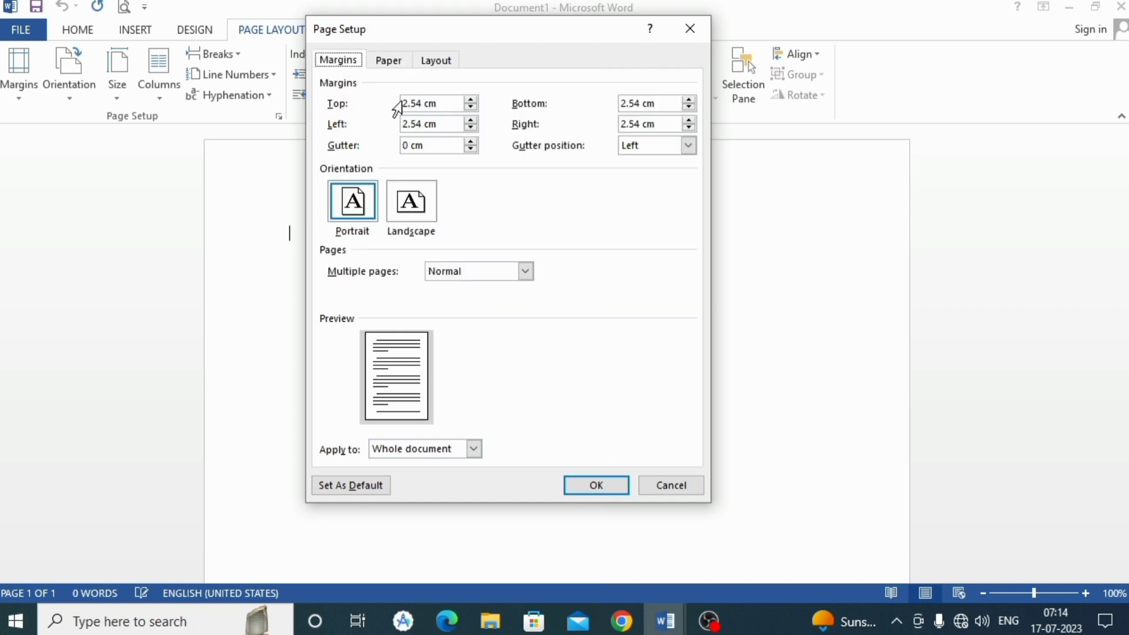
{"action": "left_click_drag", "start_coordinate": [425, 98], "coordinate": [400, 98]}
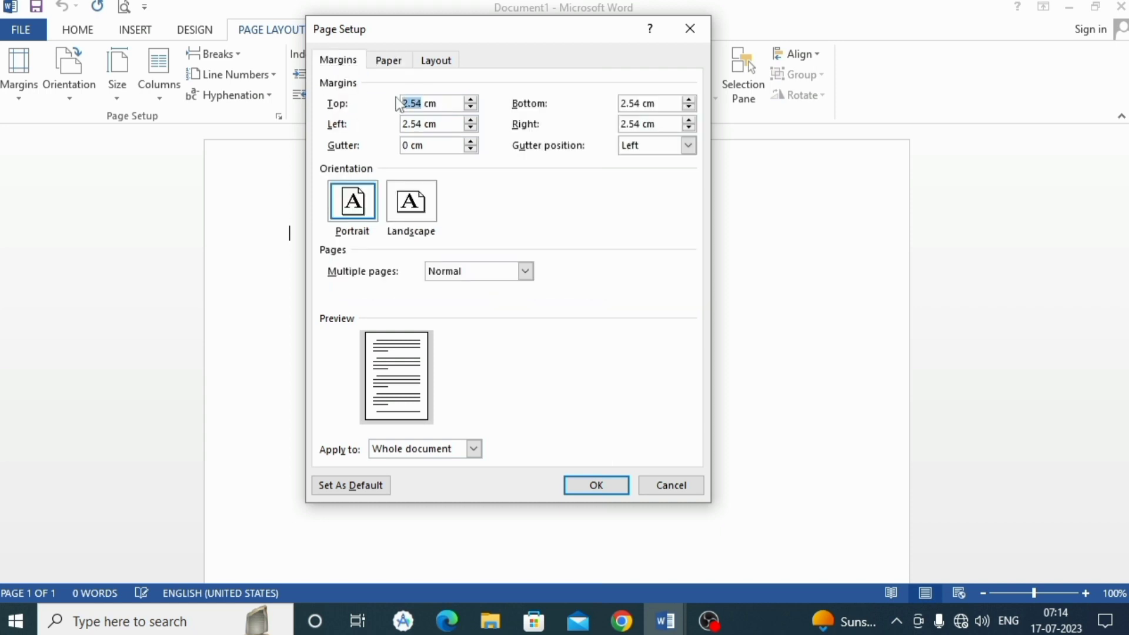
{"action": "type", "text": "1"}
{"action": "left_click", "coordinate": [600, 485]}
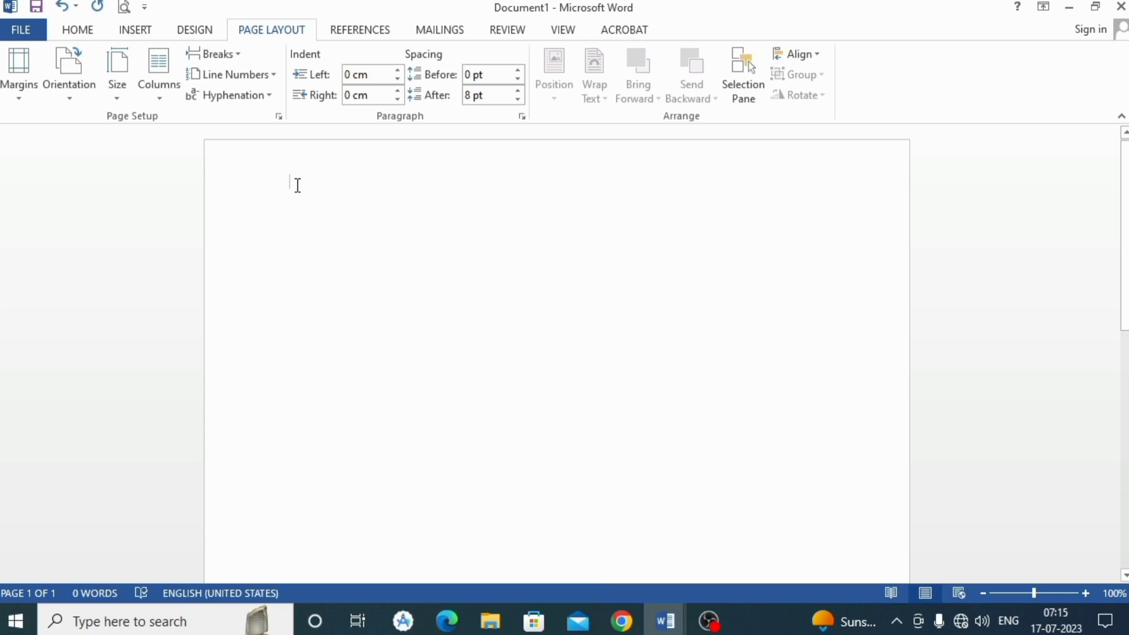
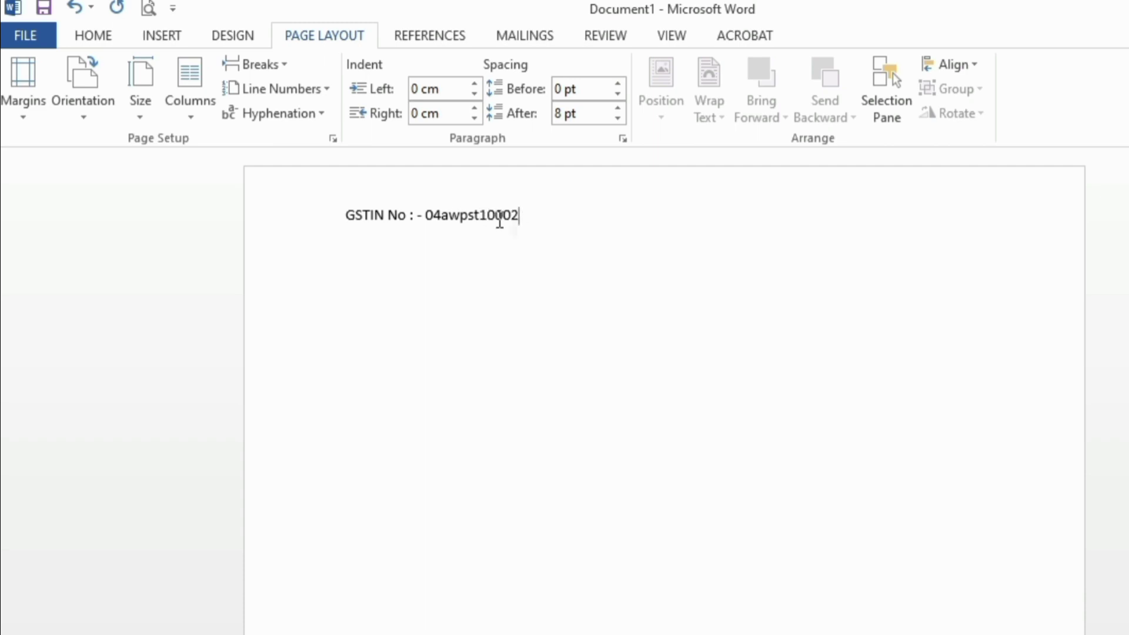
Type 'GSTIN No : - 04', change the number to UPPERCASE, and start a new line
{"action": "left_click_drag", "start_coordinate": [520, 224], "coordinate": [426, 224]}
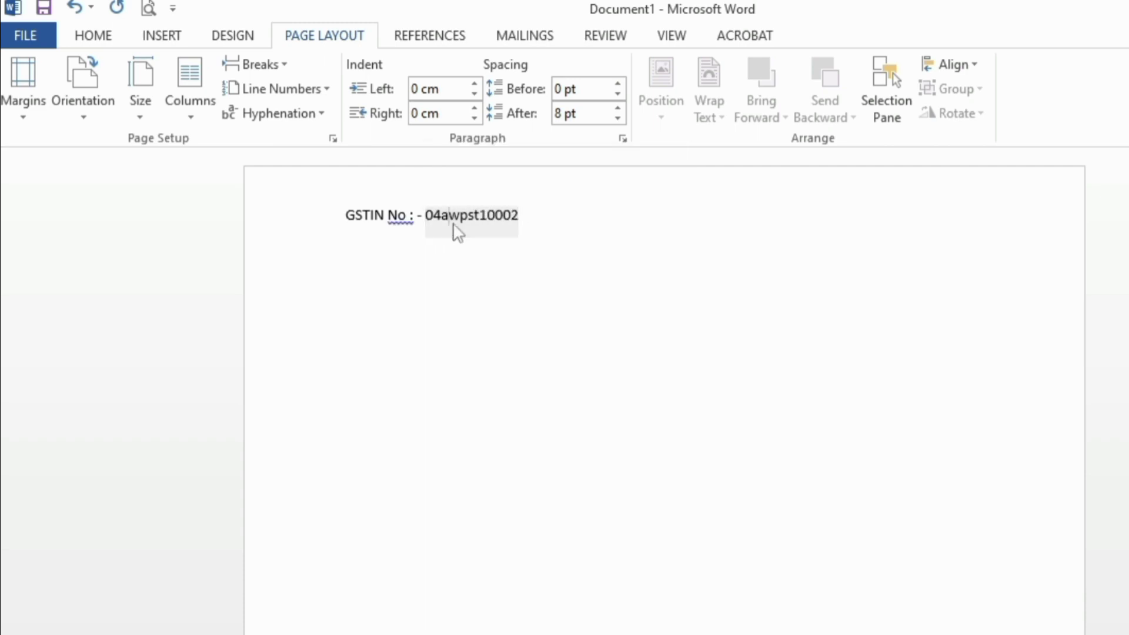
{"action": "left_click", "coordinate": [453, 230]}
{"action": "left_click_drag", "start_coordinate": [518, 224], "coordinate": [424, 216]}
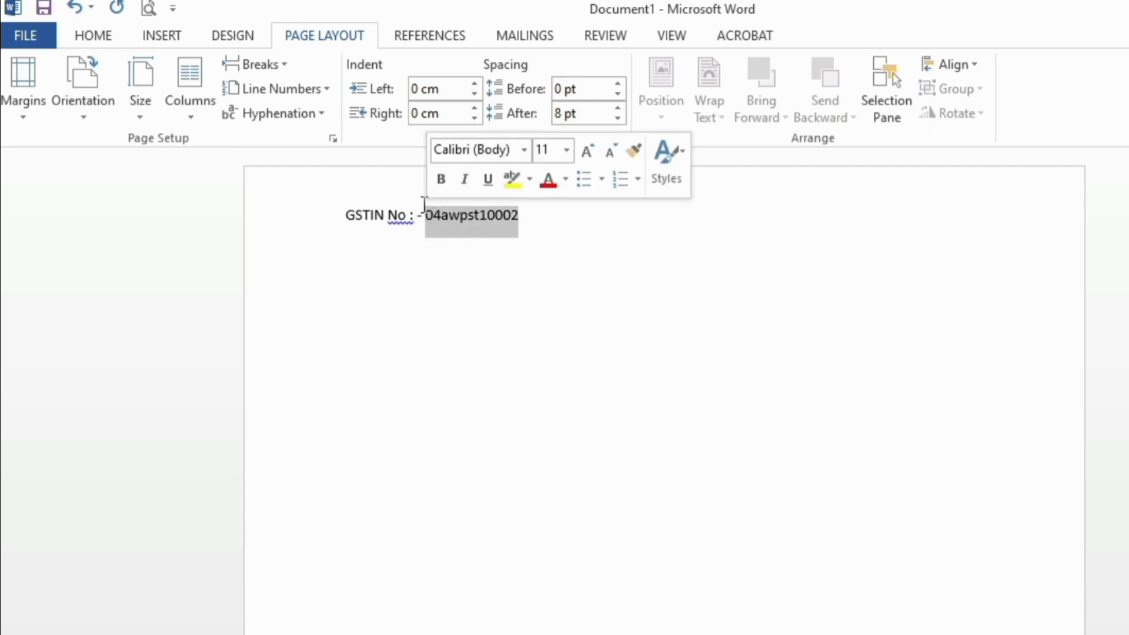
{"action": "left_click", "coordinate": [94, 37]}
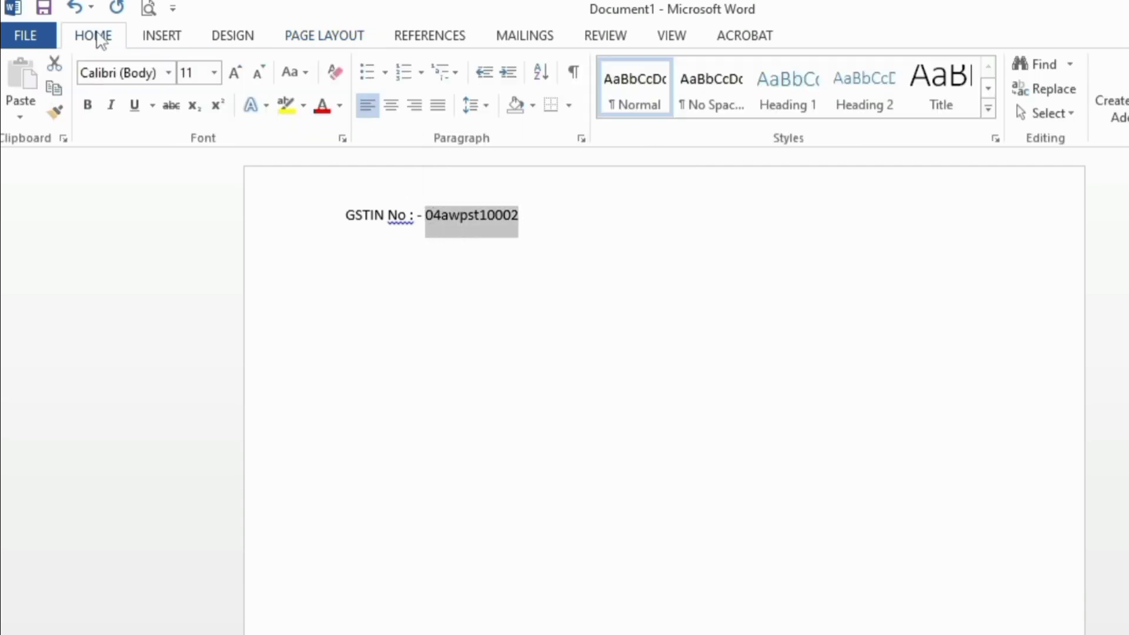
{"action": "left_click", "coordinate": [306, 73]}
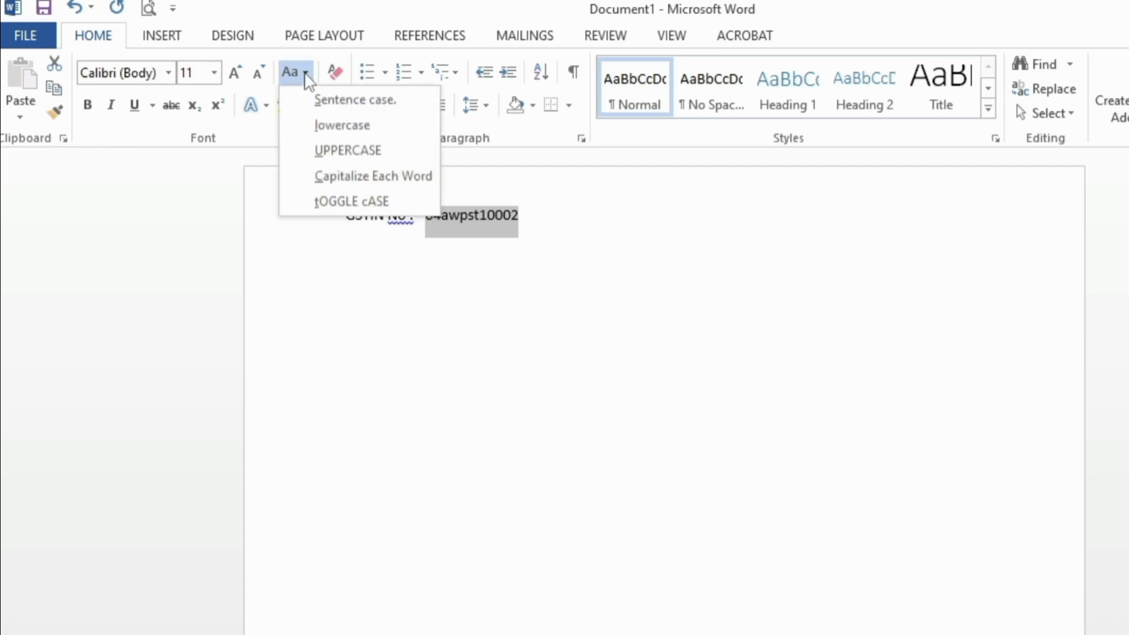
{"action": "left_click", "coordinate": [340, 150]}
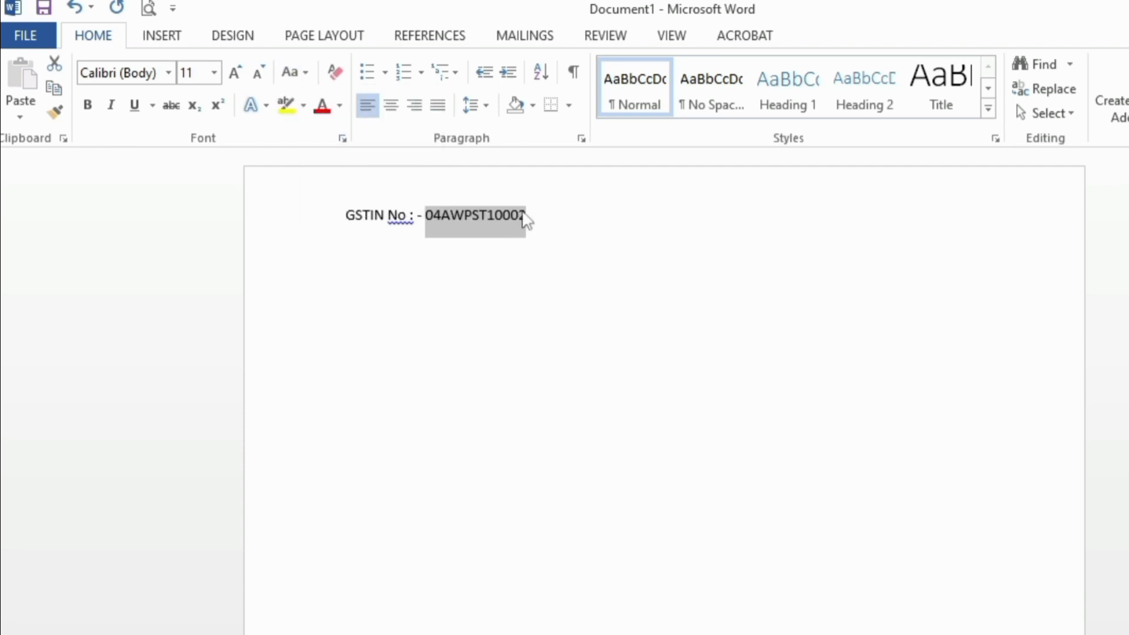
{"action": "left_click", "coordinate": [572, 208]}
{"action": "key", "text": "Return"}
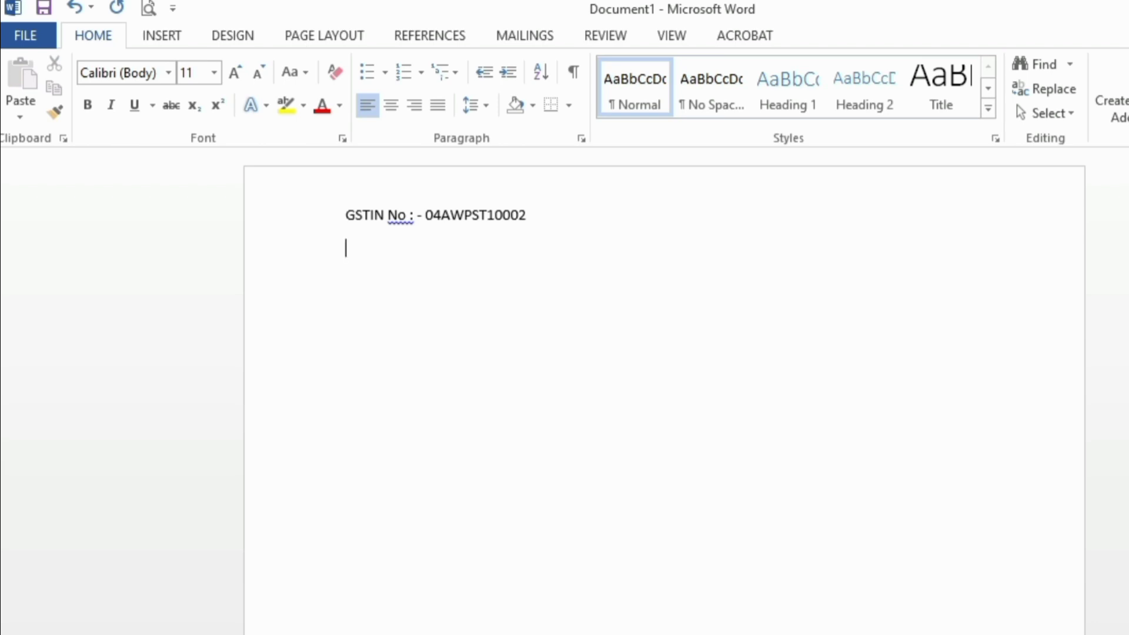
Type 'AYUSH TRADING COMPANY' and the company's full address, correcting the PIN code
{"action": "type", "text": "AY"}
{"action": "type", "text": "USH TR"}
{"action": "type", "text": "ADING CO"}
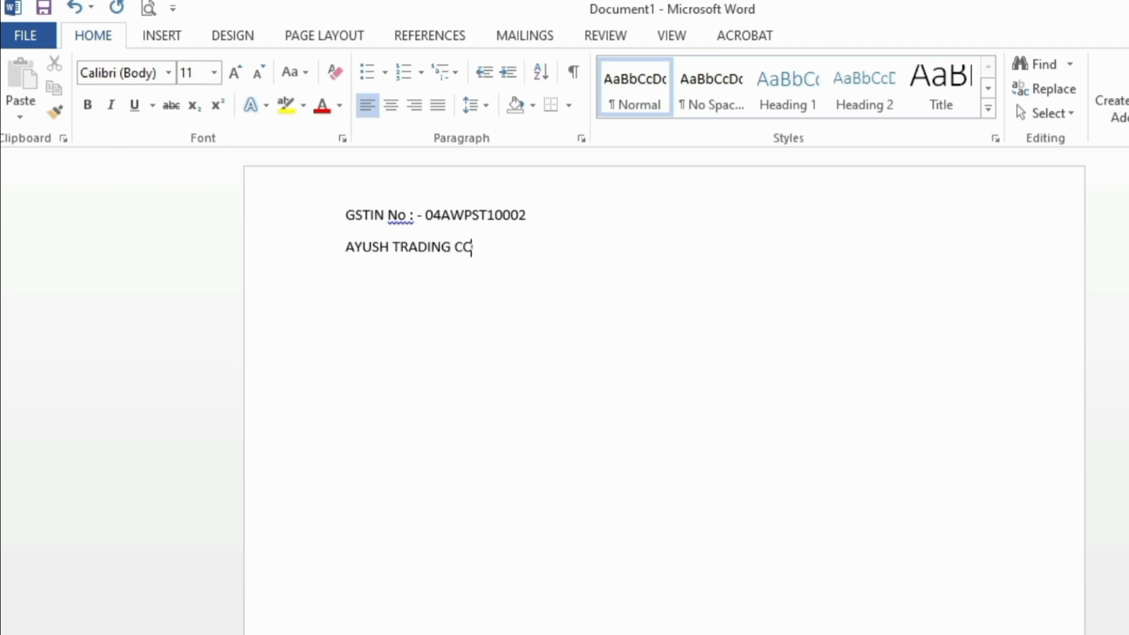
{"action": "type", "text": "MPANY"}
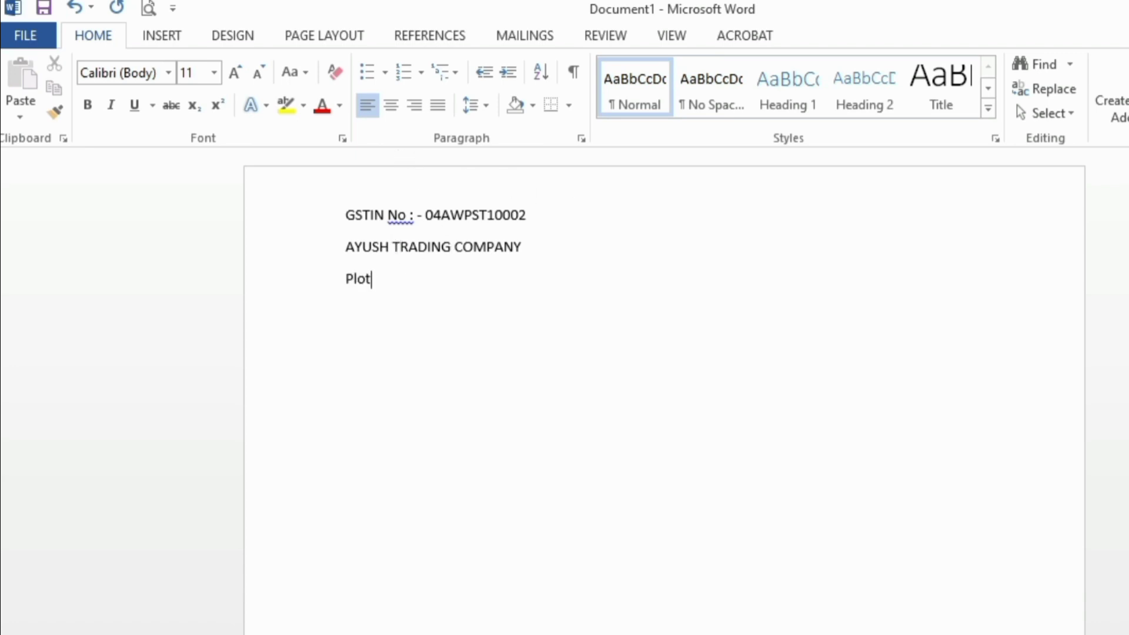
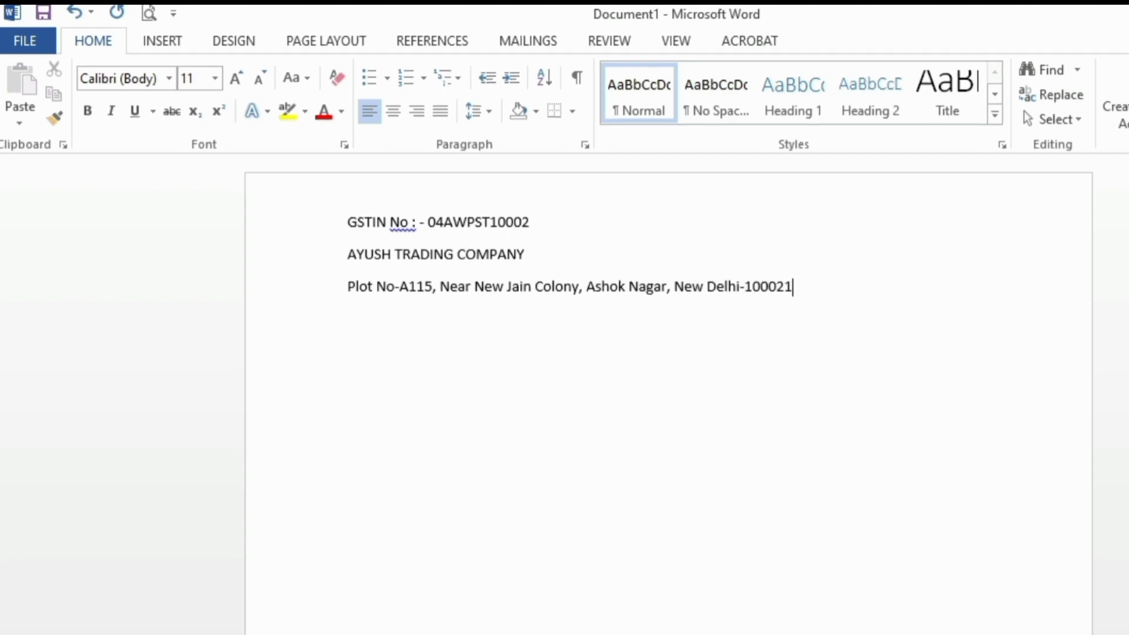
{"action": "left_click", "coordinate": [427, 226]}
{"action": "left_click", "coordinate": [377, 286]}
Centre the company name and address lines and make the header lines bold
{"action": "left_click_drag", "start_coordinate": [348, 253], "coordinate": [374, 288]}
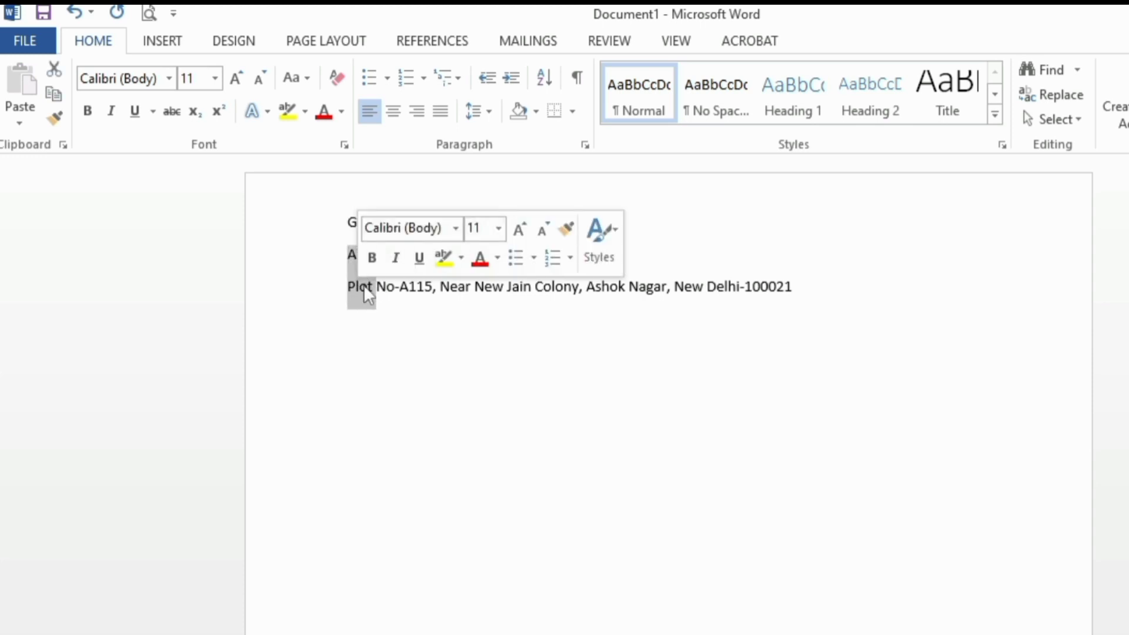
{"action": "left_click", "coordinate": [395, 112]}
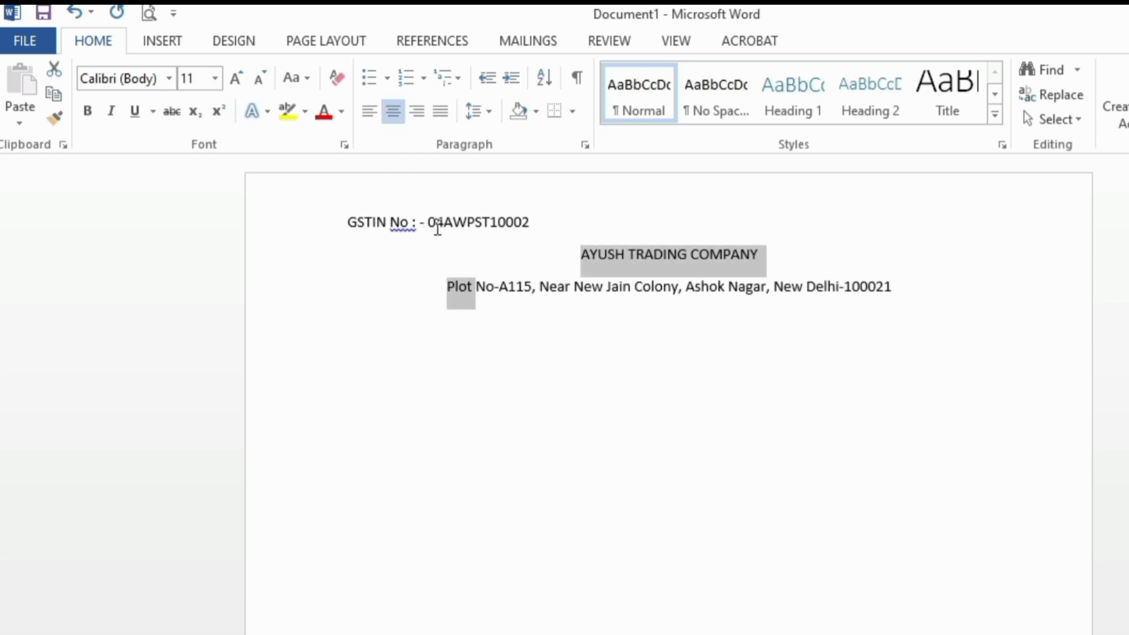
{"action": "mouse_move", "coordinate": [537, 222]}
{"action": "left_mouse_down"}
{"action": "mouse_move", "coordinate": [340, 222]}
{"action": "mouse_move", "coordinate": [773, 306]}
{"action": "left_mouse_up"}
{"action": "left_click", "coordinate": [412, 222]}
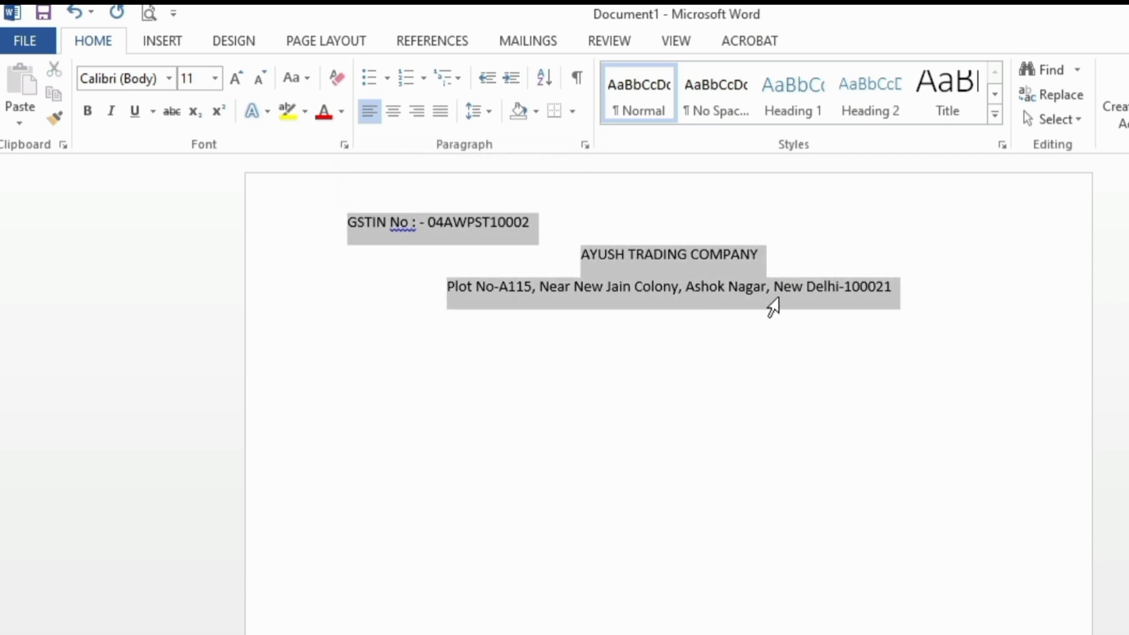
{"action": "left_click", "coordinate": [91, 119]}
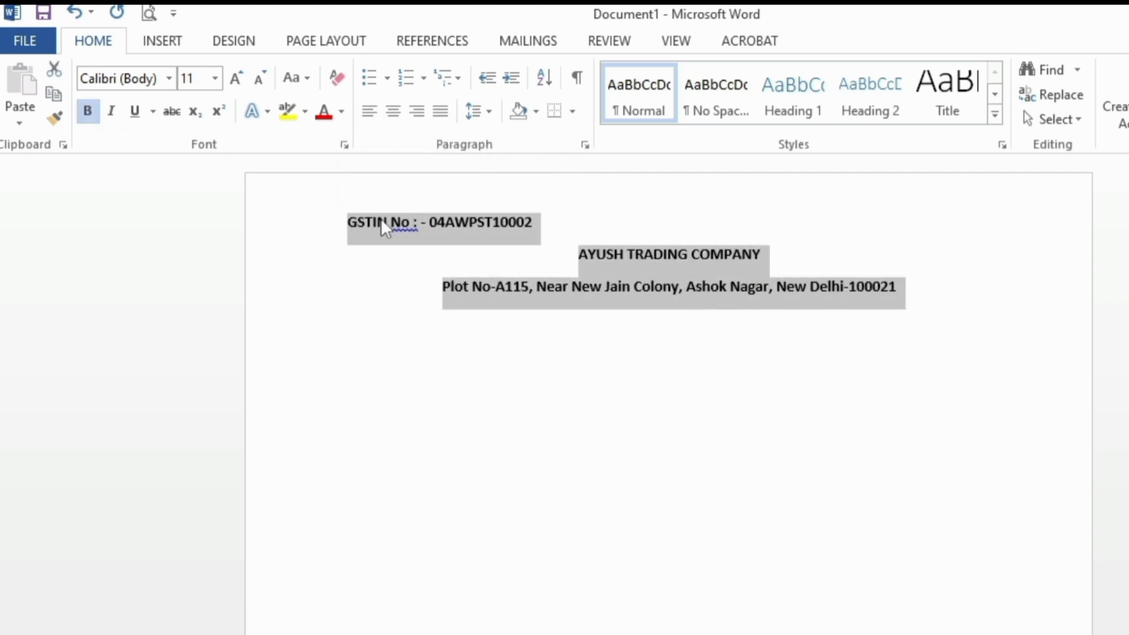
{"action": "left_click", "coordinate": [347, 220]}
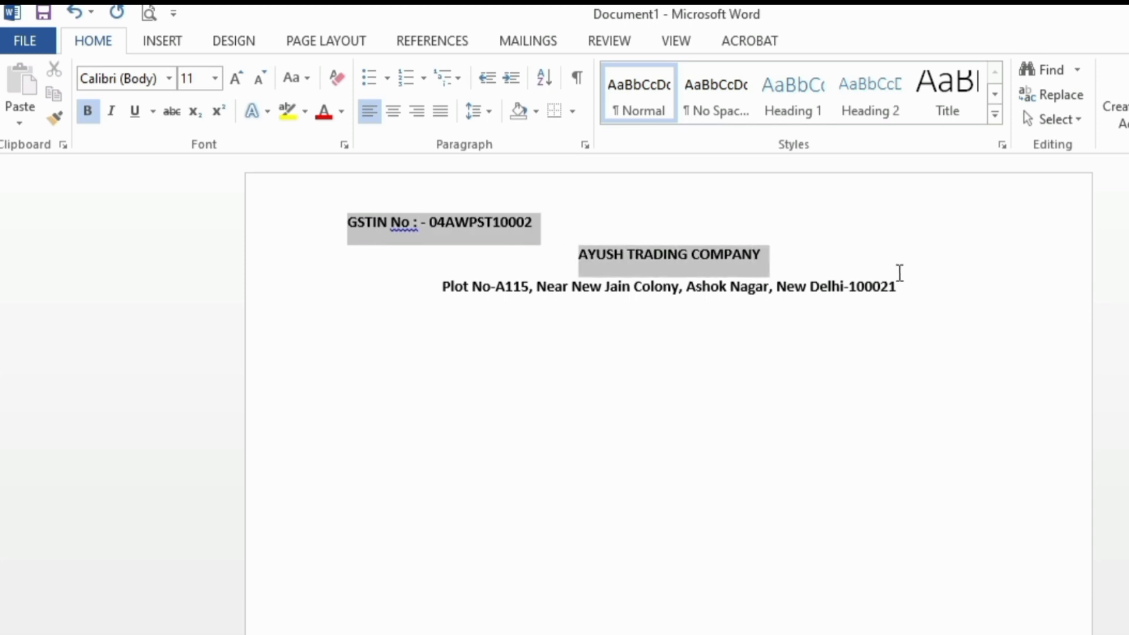
Colour the GSTIN, company-name and address lines dark blue
{"action": "left_click_drag", "start_coordinate": [346, 220], "coordinate": [924, 283]}
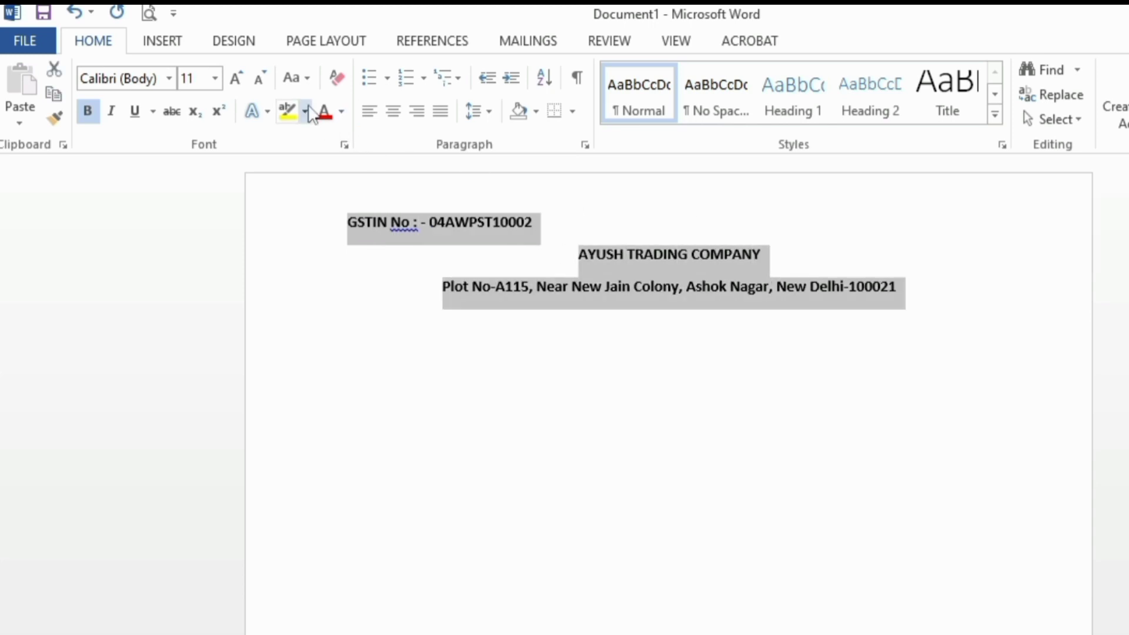
{"action": "left_click", "coordinate": [342, 112]}
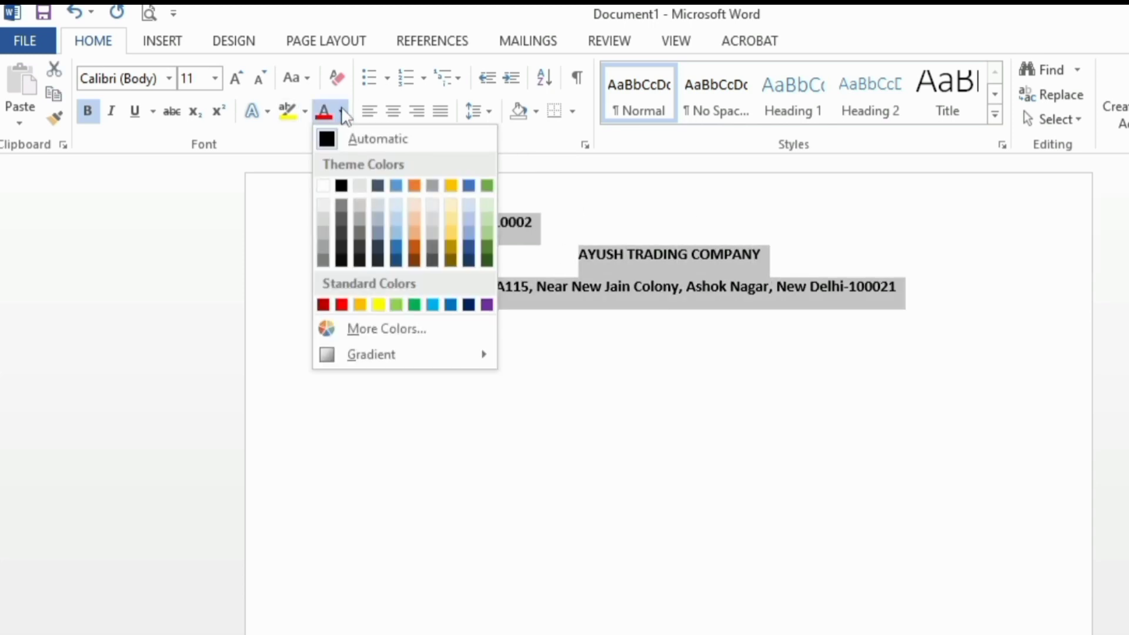
{"action": "left_click", "coordinate": [468, 261]}
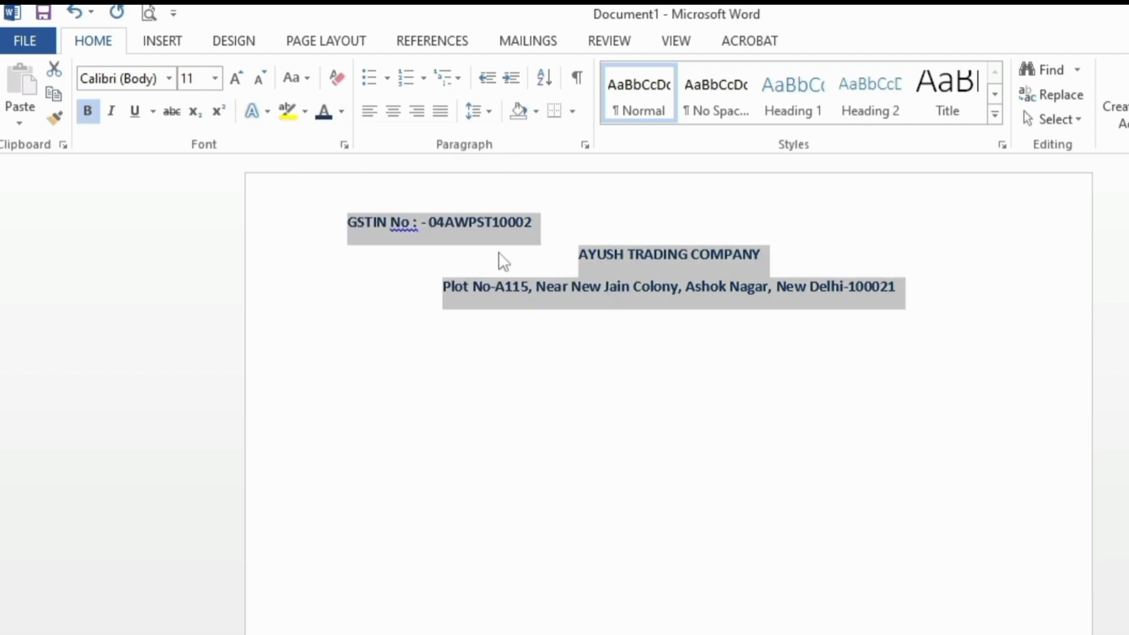
{"action": "left_click", "coordinate": [660, 254]}
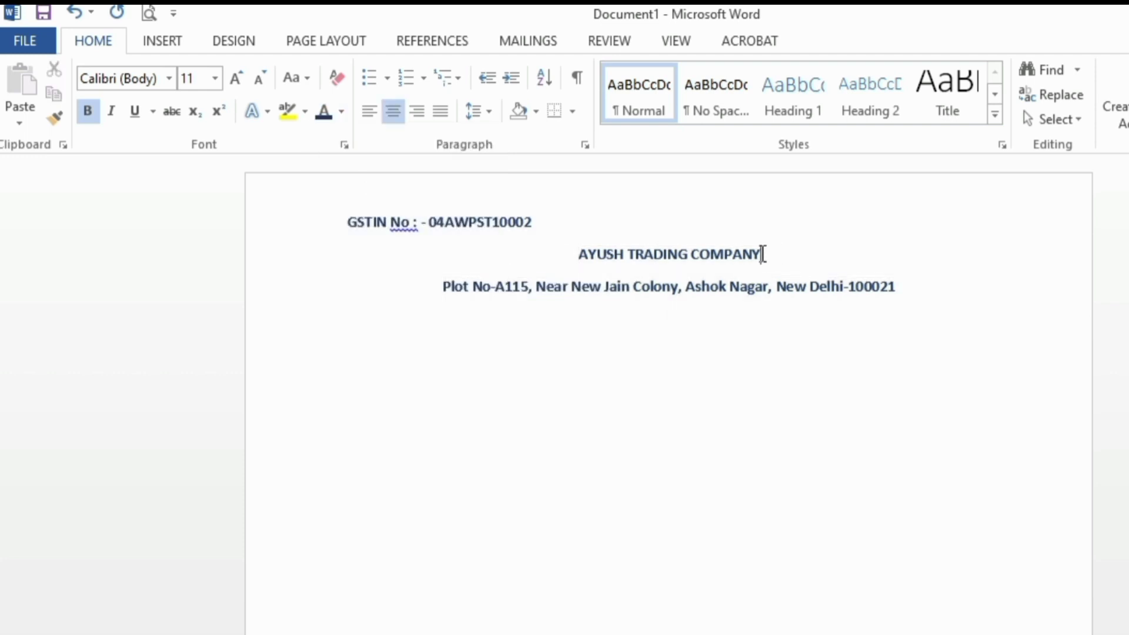
{"action": "left_click_drag", "start_coordinate": [761, 255], "coordinate": [549, 244]}
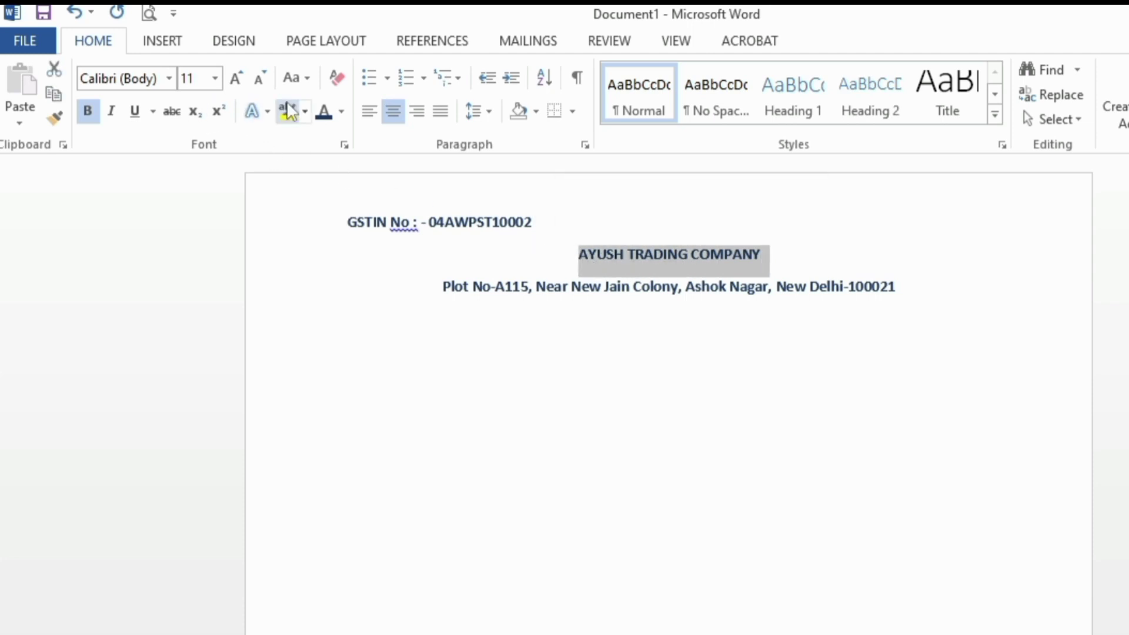
Make AYUSH TRADING COMPANY red and grow it to 24 pt
{"action": "left_click", "coordinate": [342, 112]}
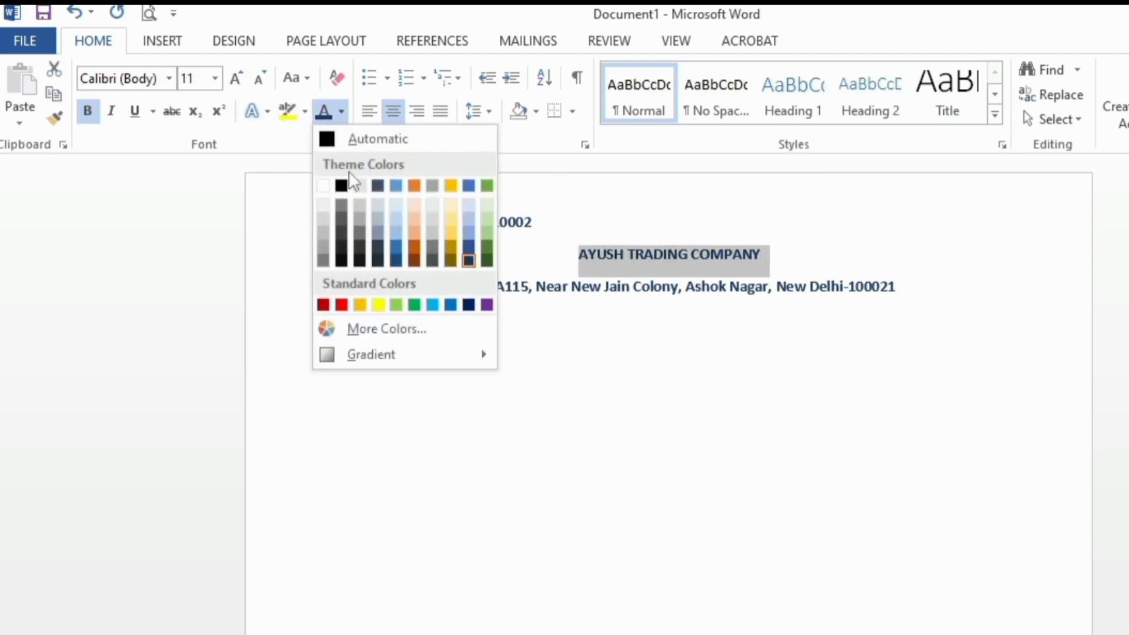
{"action": "left_click", "coordinate": [341, 306]}
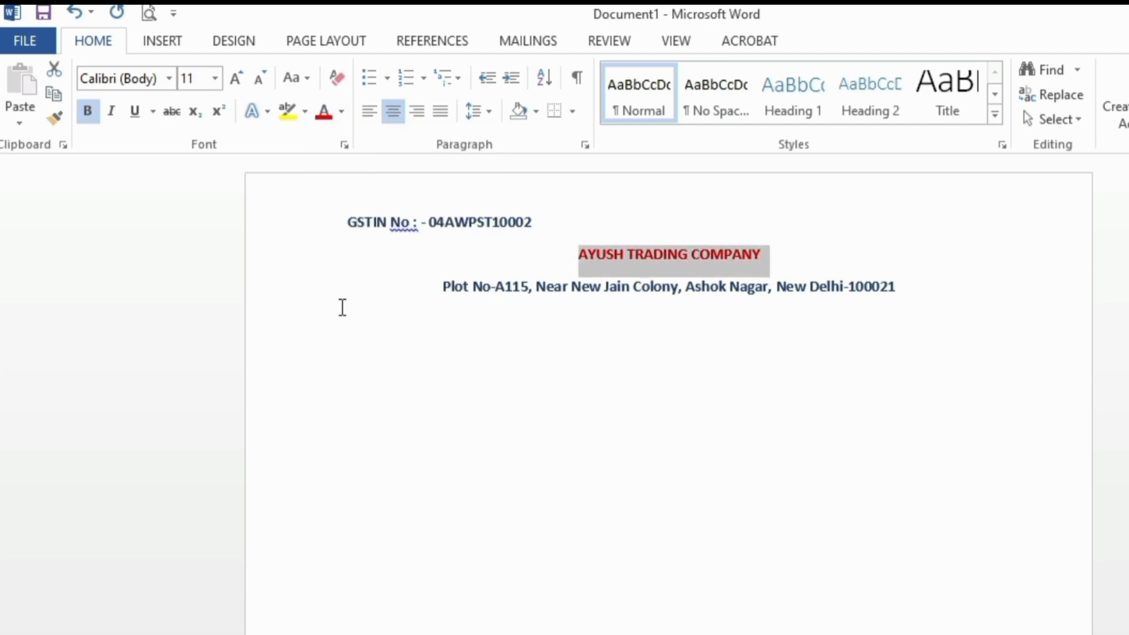
{"action": "left_click", "coordinate": [237, 79]}
{"action": "left_click", "coordinate": [237, 79]}
{"action": "left_click", "coordinate": [237, 78]}
{"action": "left_click", "coordinate": [236, 79]}
{"action": "left_click", "coordinate": [237, 78]}
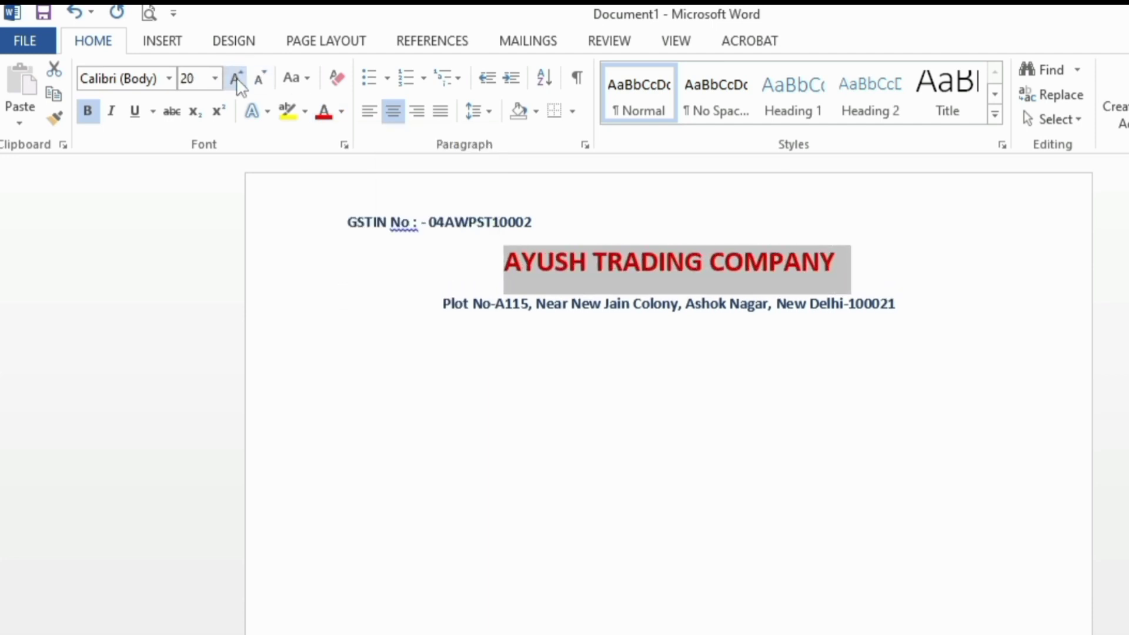
{"action": "left_click", "coordinate": [236, 78]}
{"action": "left_click", "coordinate": [236, 78]}
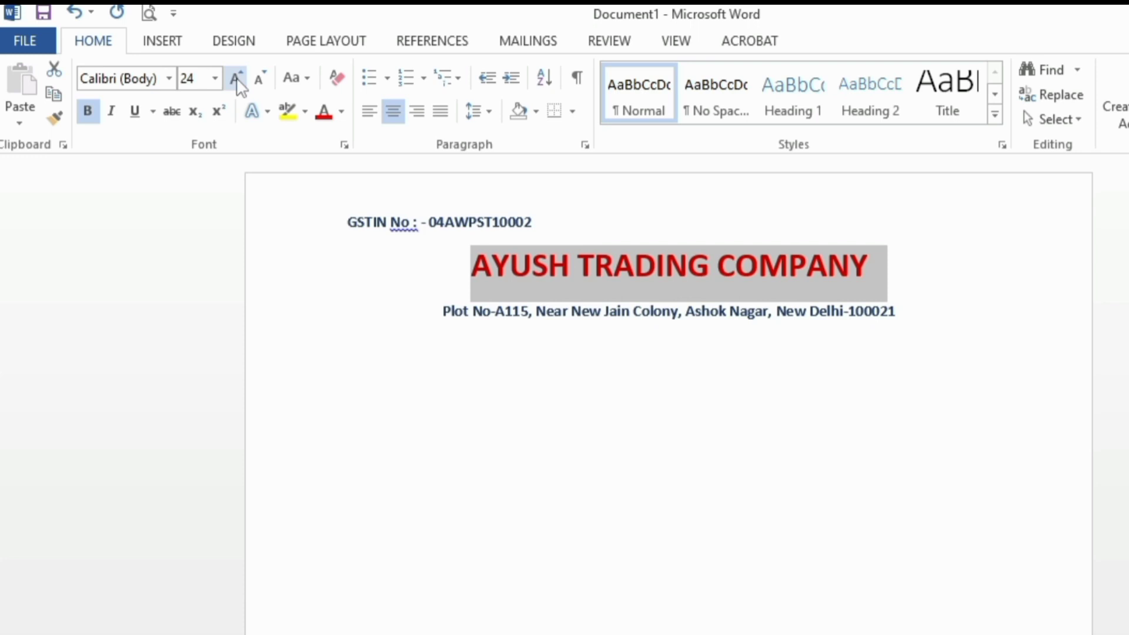
{"action": "left_click", "coordinate": [600, 298]}
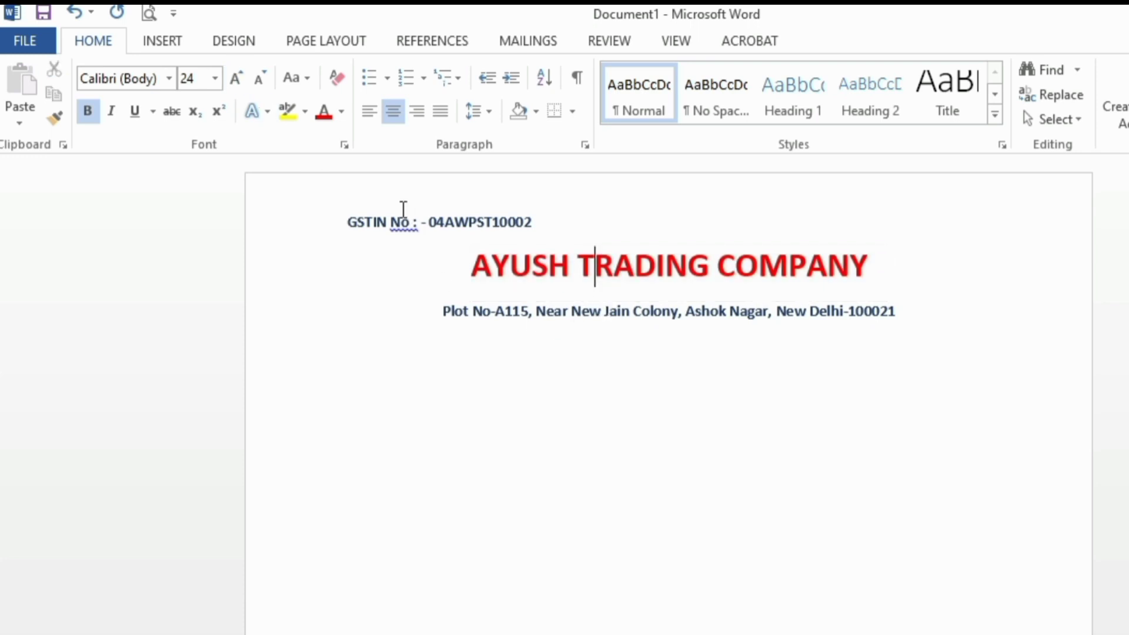
{"action": "left_click", "coordinate": [472, 310]}
{"action": "left_click", "coordinate": [508, 275]}
Remove space after the header paragraphs and delete the space before the GSTIN colon
{"action": "left_click_drag", "start_coordinate": [442, 222], "coordinate": [730, 315]}
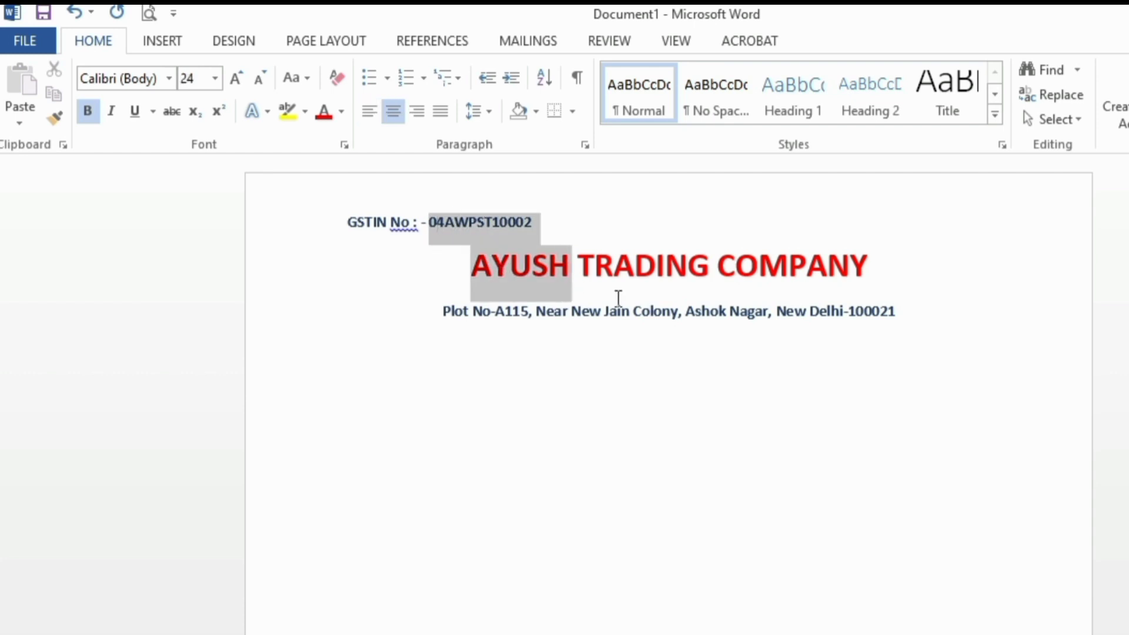
{"action": "left_click", "coordinate": [488, 115]}
{"action": "left_click", "coordinate": [483, 110]}
{"action": "left_click", "coordinate": [483, 110]}
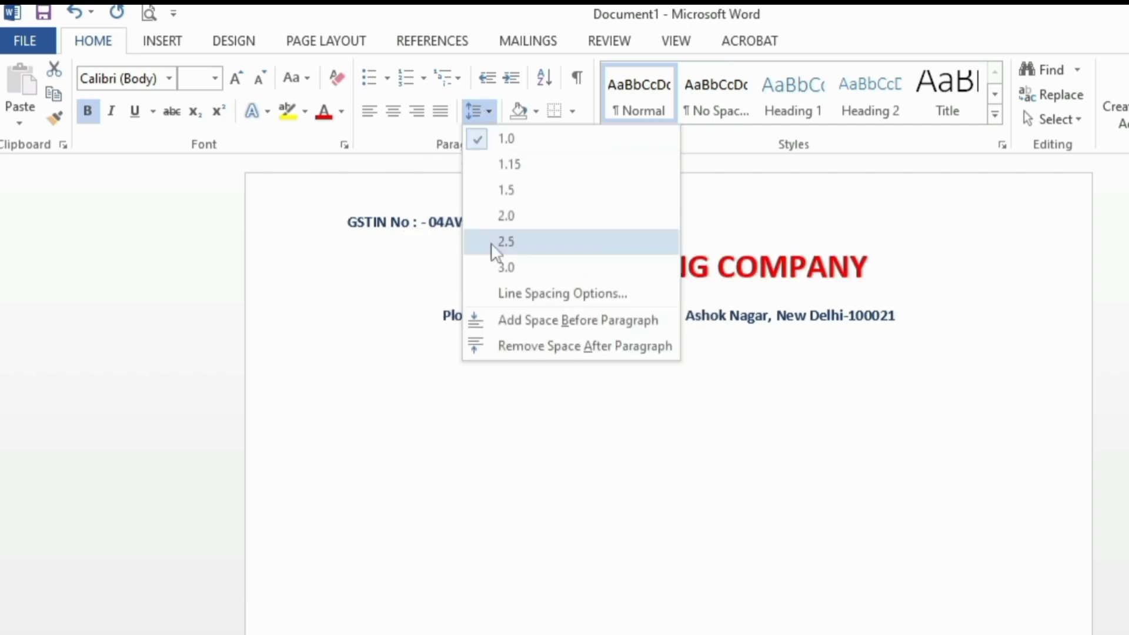
{"action": "left_click", "coordinate": [518, 346]}
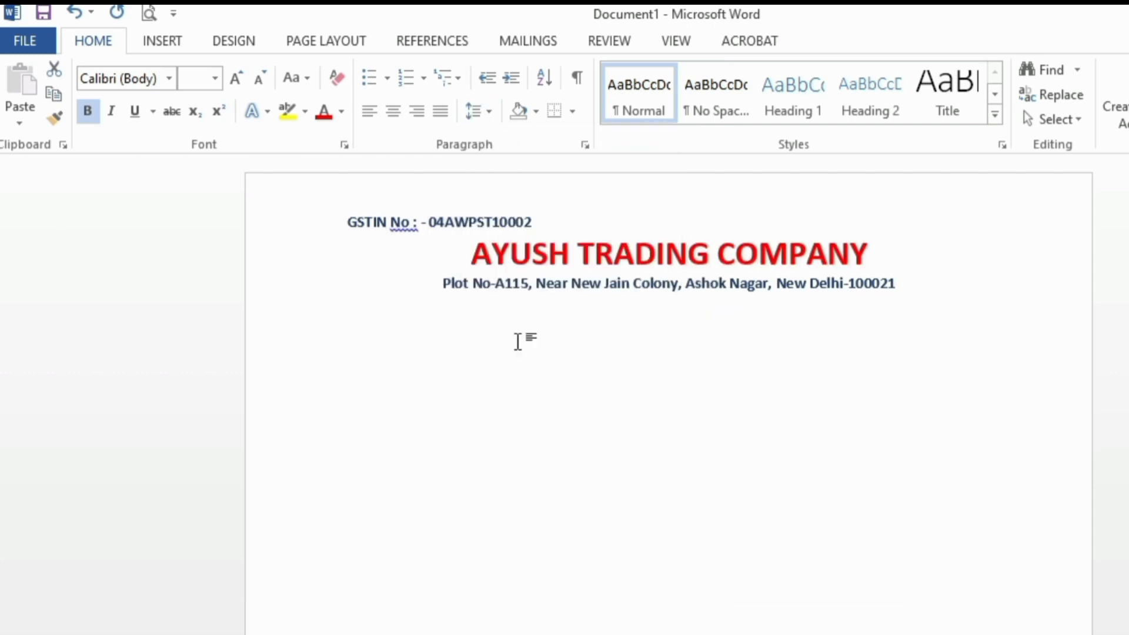
{"action": "left_click", "coordinate": [412, 223]}
{"action": "key", "text": "BackSpace"}
{"action": "left_click", "coordinate": [499, 269]}
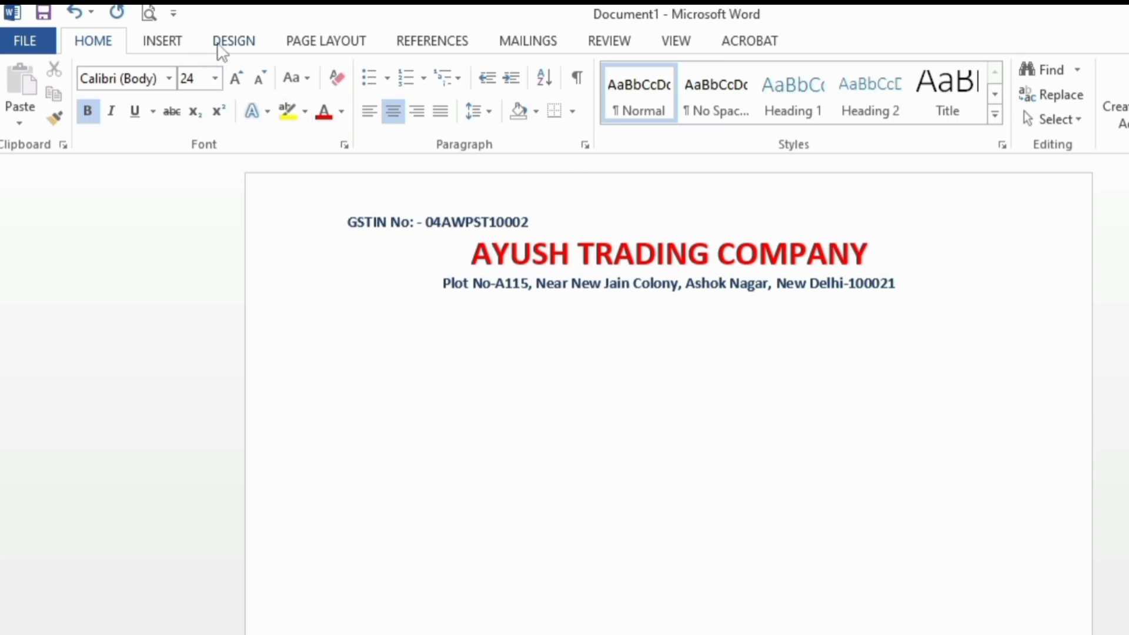
Draw a straight line across the page width just below the company name
{"action": "left_click", "coordinate": [175, 44]}
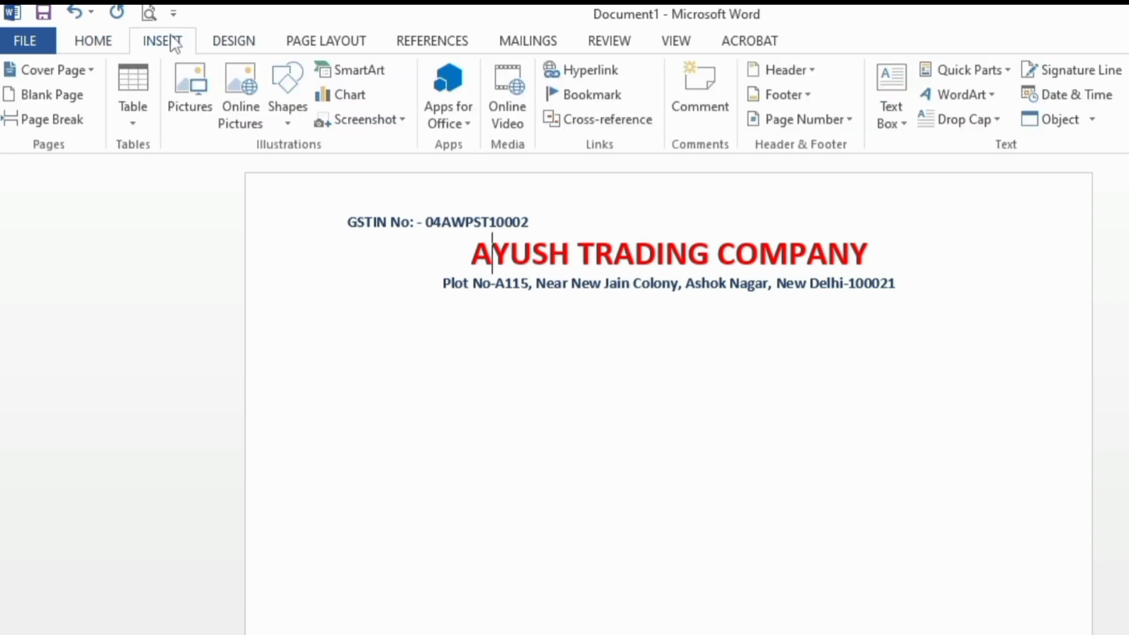
{"action": "left_click", "coordinate": [289, 122]}
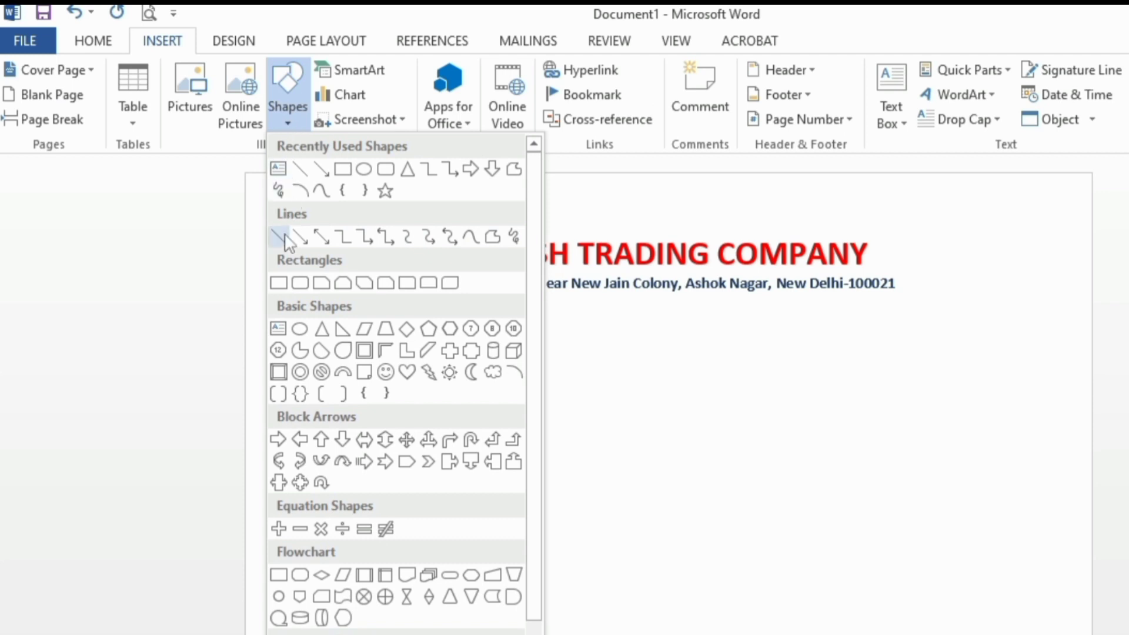
{"action": "left_click", "coordinate": [278, 236]}
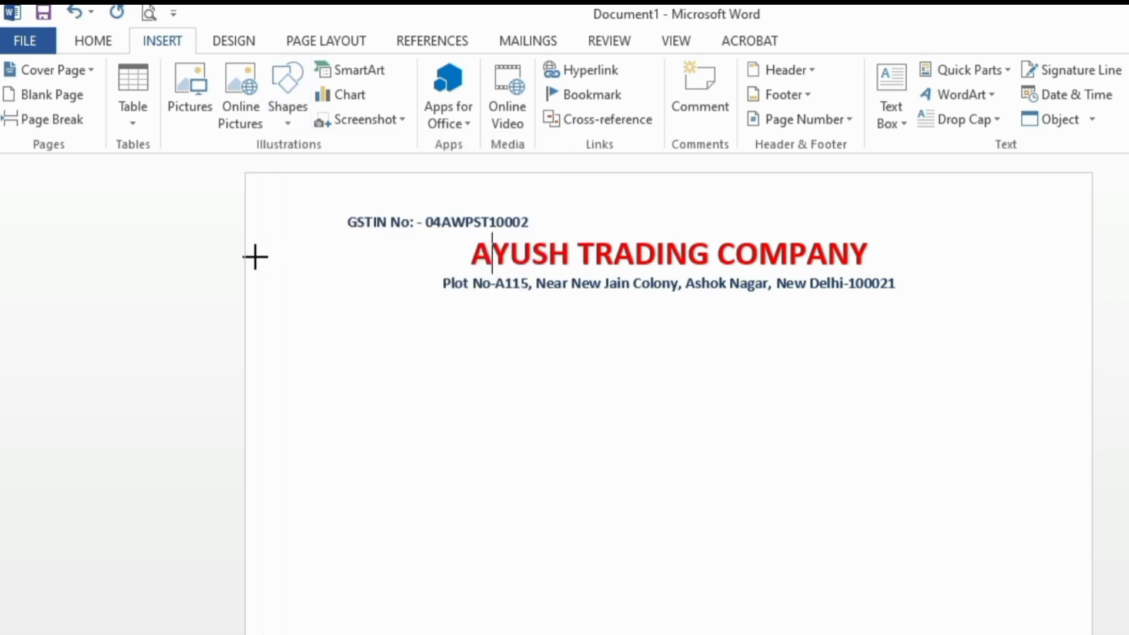
{"action": "left_click_drag", "start_coordinate": [256, 260], "coordinate": [1095, 291]}
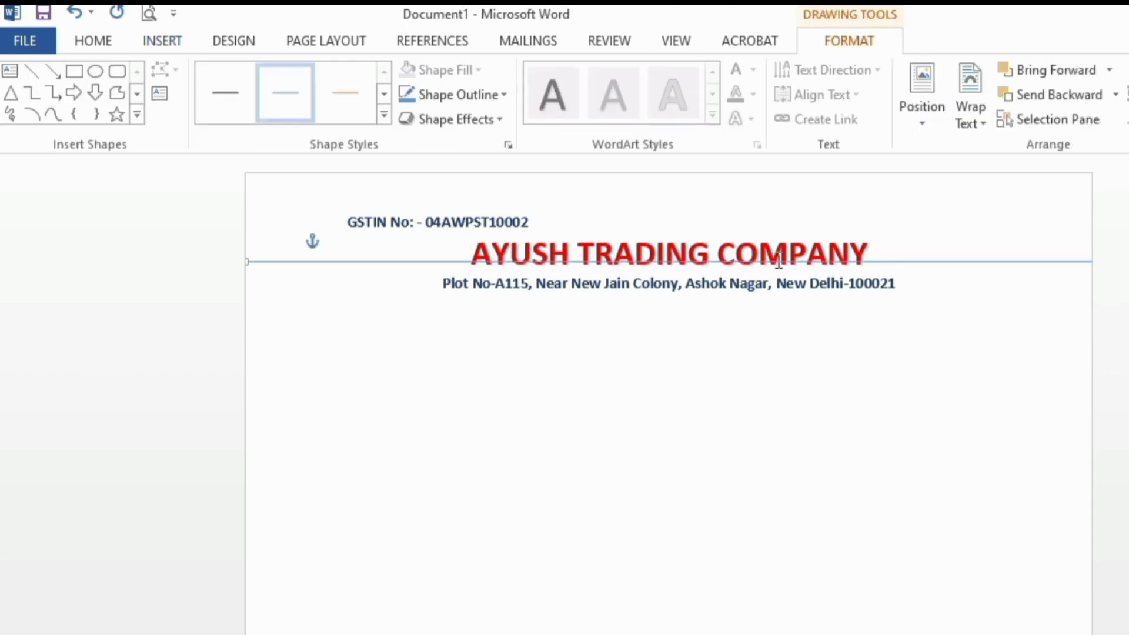
{"action": "key", "text": "Down"}
{"action": "key", "text": "Down"}
{"action": "key", "text": "Down"}
{"action": "key", "text": "Up"}
{"action": "key", "text": "Up"}
{"action": "key", "text": "Up"}
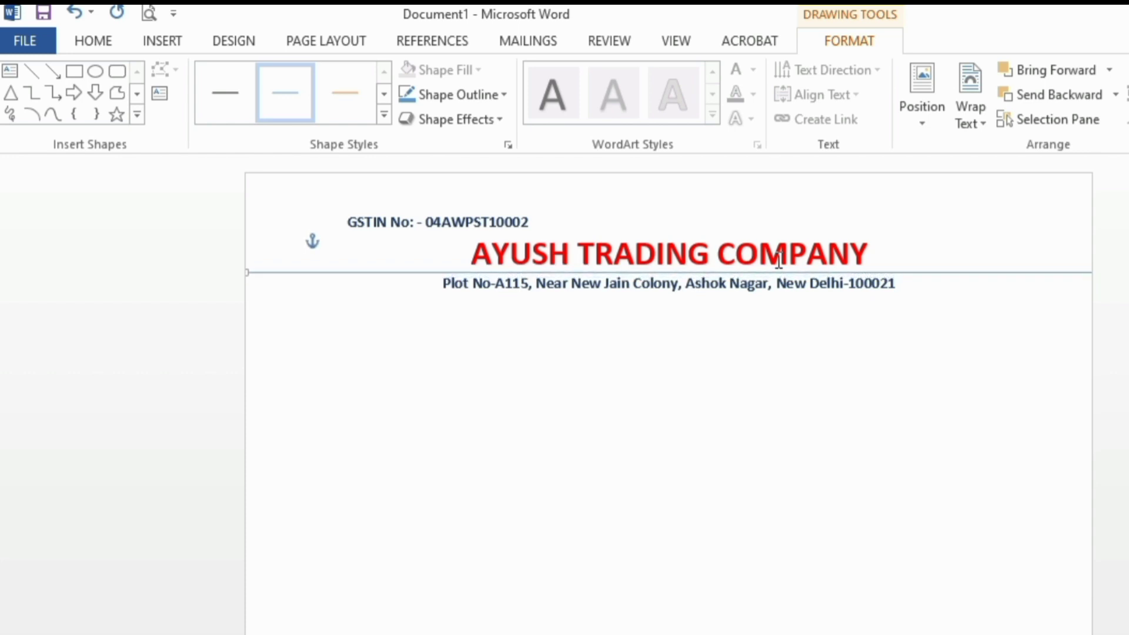
{"action": "key", "text": "Up"}
Give the line a heavier weight and a red outline colour
{"action": "left_click", "coordinate": [440, 89]}
{"action": "mouse_move", "coordinate": [451, 337]}
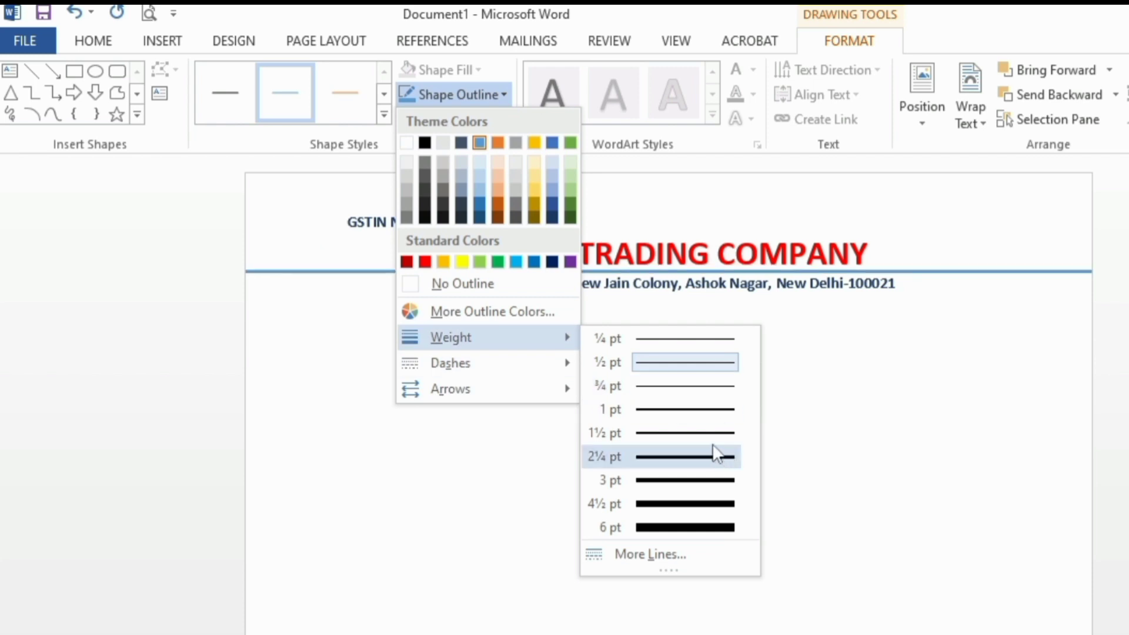
{"action": "left_click", "coordinate": [697, 433]}
{"action": "left_click", "coordinate": [475, 103]}
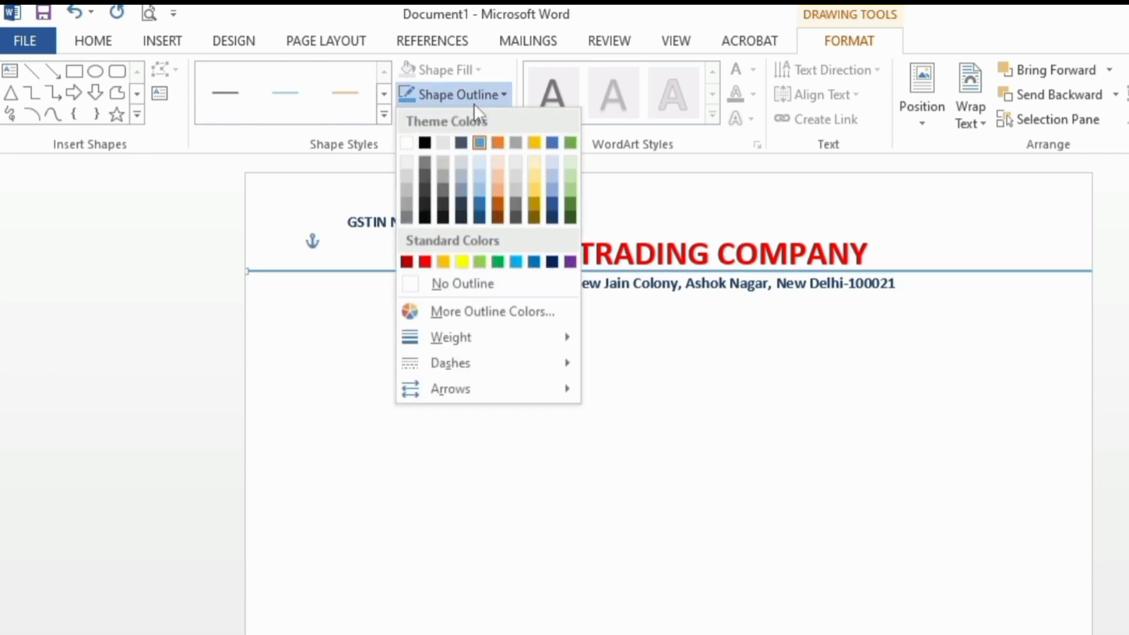
{"action": "left_click", "coordinate": [425, 262]}
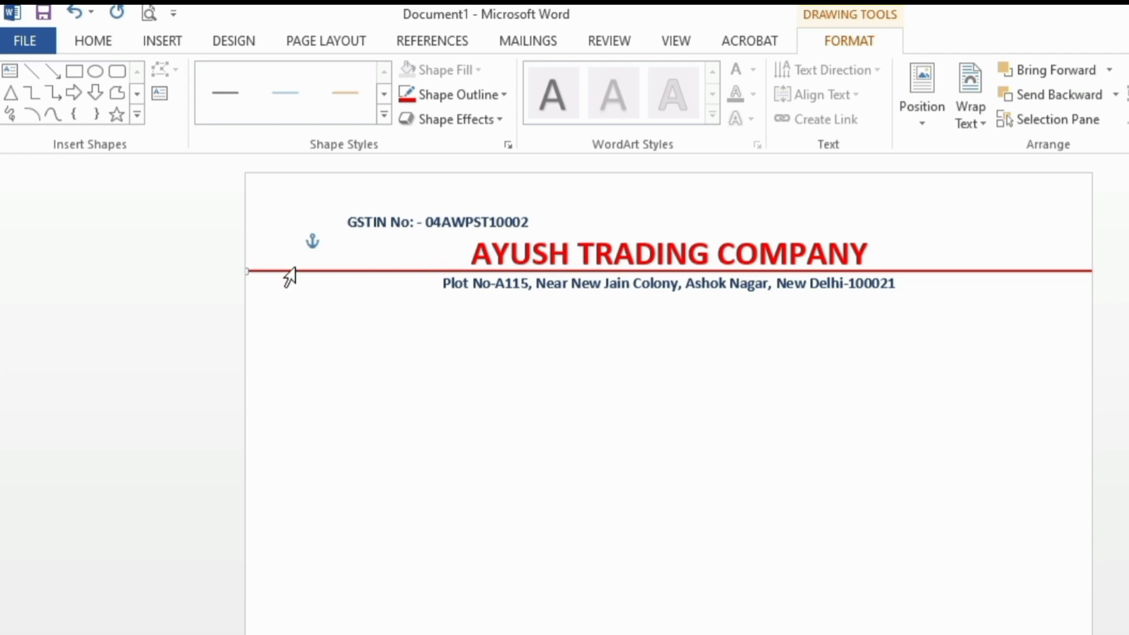
{"action": "left_click", "coordinate": [32, 71]}
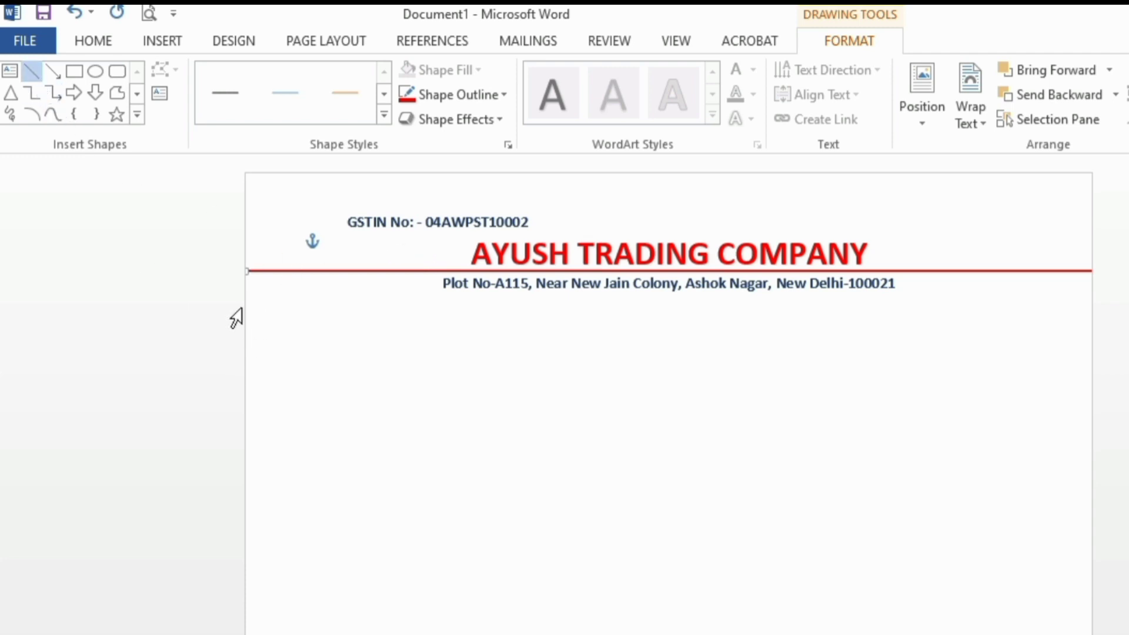
Draw a second line under the address, coloured dark blue with 1½ pt weight
{"action": "left_click_drag", "start_coordinate": [249, 304], "coordinate": [1105, 341]}
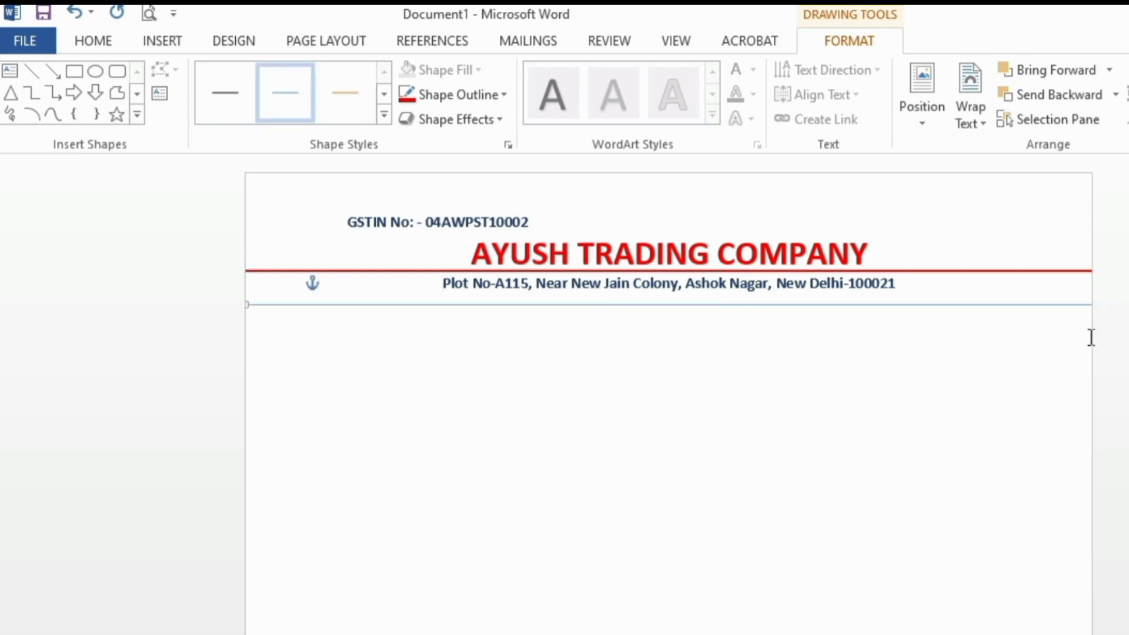
{"action": "key", "text": "Up"}
{"action": "key", "text": "Up"}
{"action": "key", "text": "Up"}
{"action": "key", "text": "Up"}
{"action": "key", "text": "Up"}
{"action": "key", "text": "Up"}
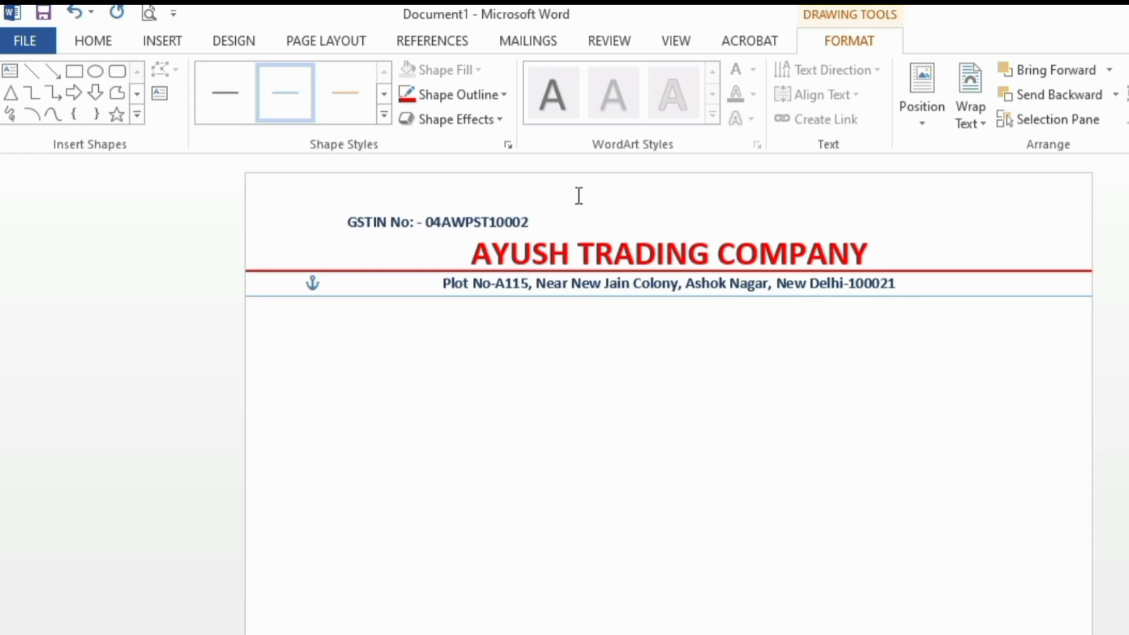
{"action": "left_click", "coordinate": [474, 95]}
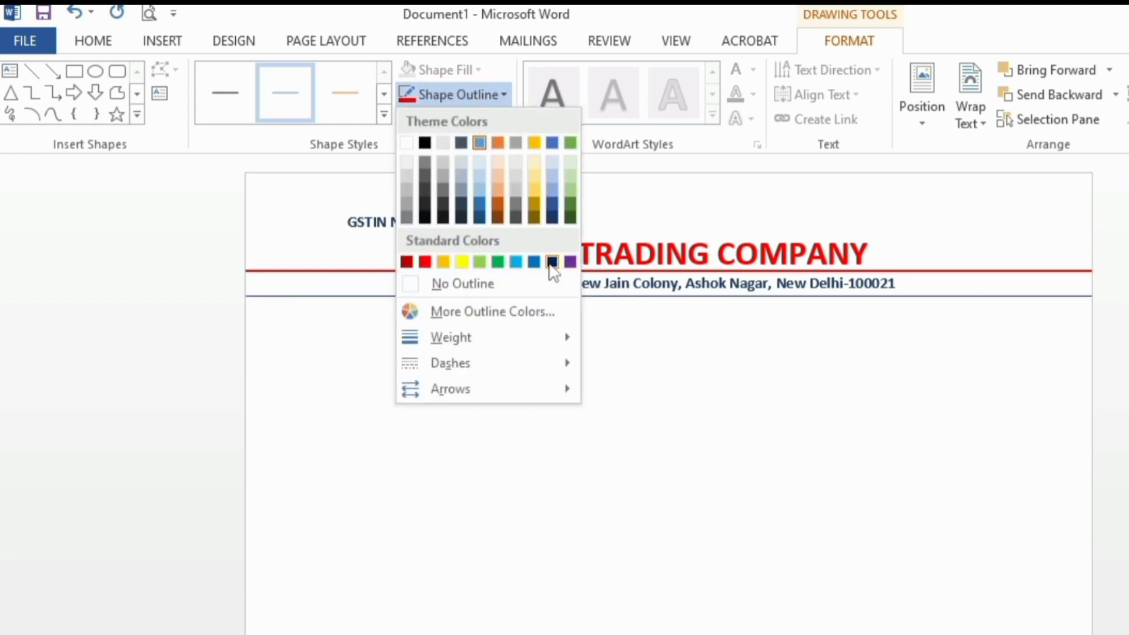
{"action": "left_click", "coordinate": [551, 262]}
{"action": "left_click", "coordinate": [468, 101]}
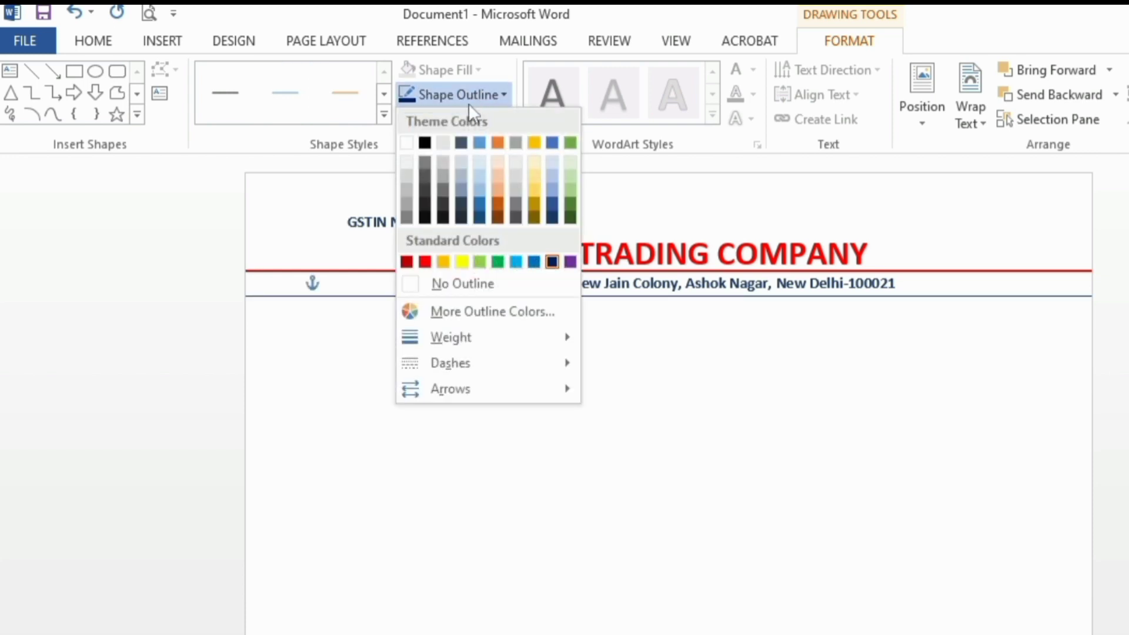
{"action": "mouse_move", "coordinate": [450, 337]}
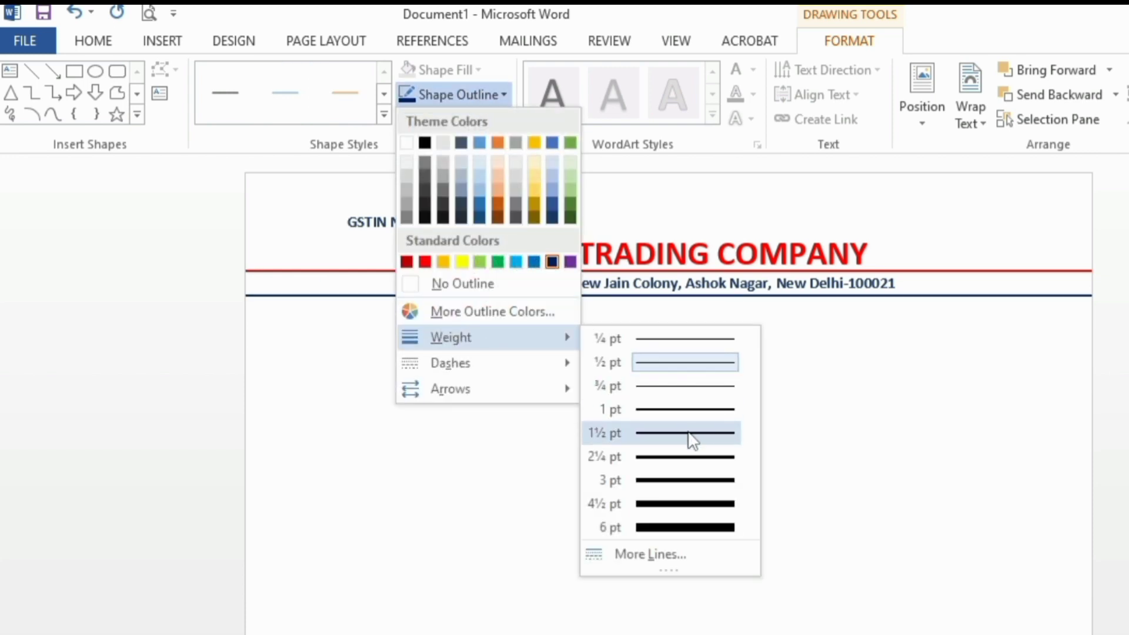
{"action": "left_click", "coordinate": [691, 438]}
{"action": "left_click", "coordinate": [676, 360]}
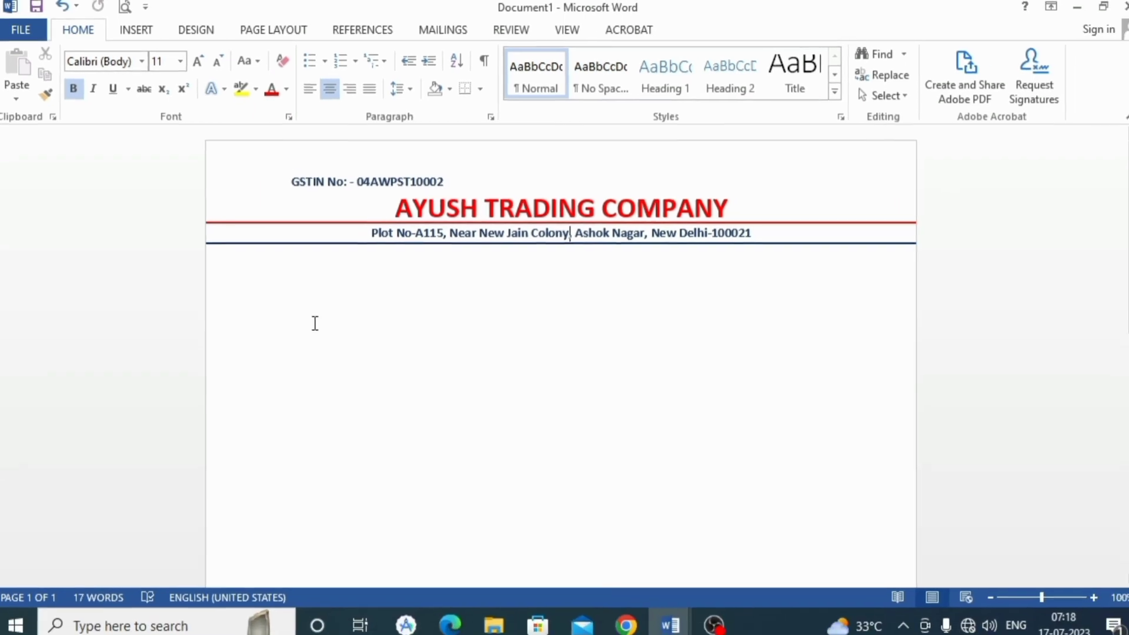
Type the title SALARY CERTIFICATE below the address and centre it
{"action": "double_click", "coordinate": [306, 308]}
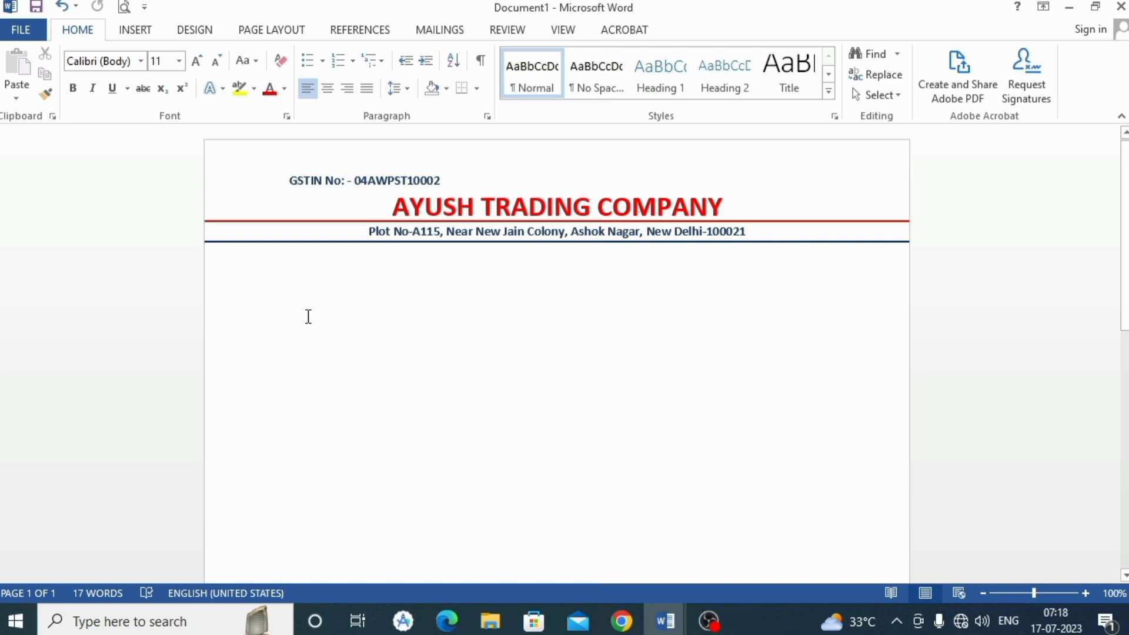
{"action": "type", "text": "SALR"}
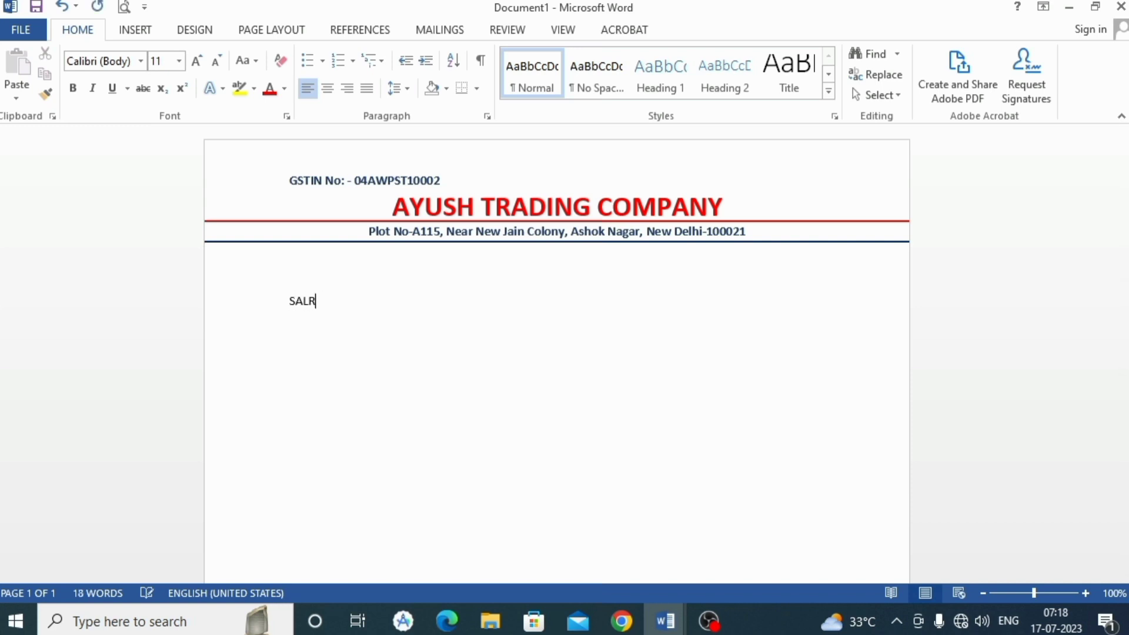
{"action": "key", "text": "BackSpace"}
{"action": "type", "text": "ARY CERTI"}
{"action": "type", "text": "FICAT"}
{"action": "type", "text": "E"}
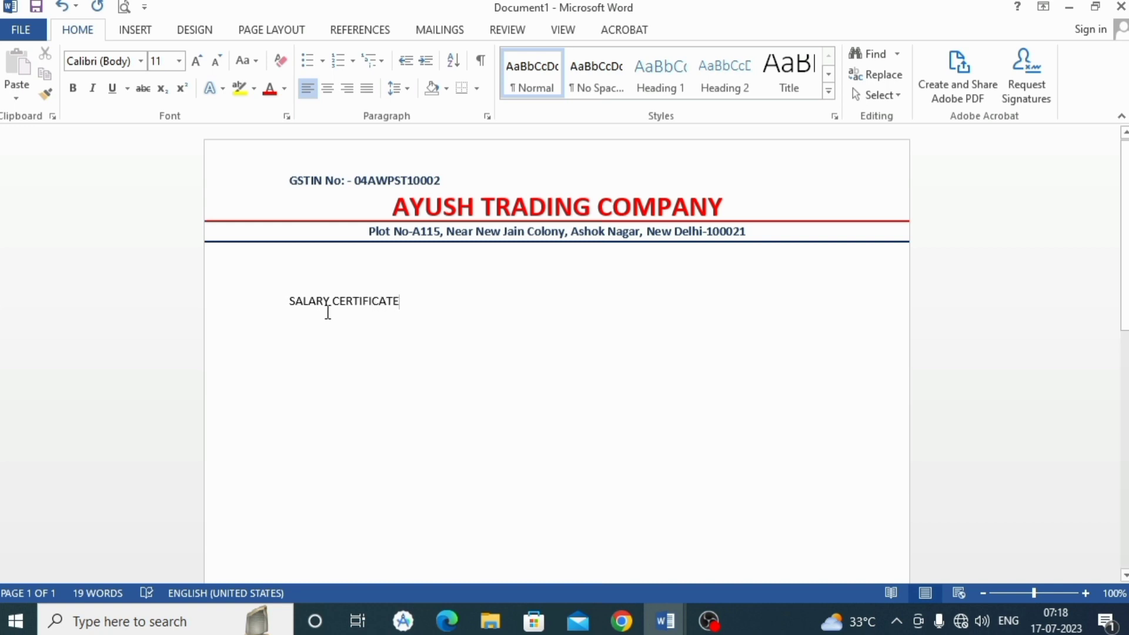
{"action": "left_click", "coordinate": [331, 301]}
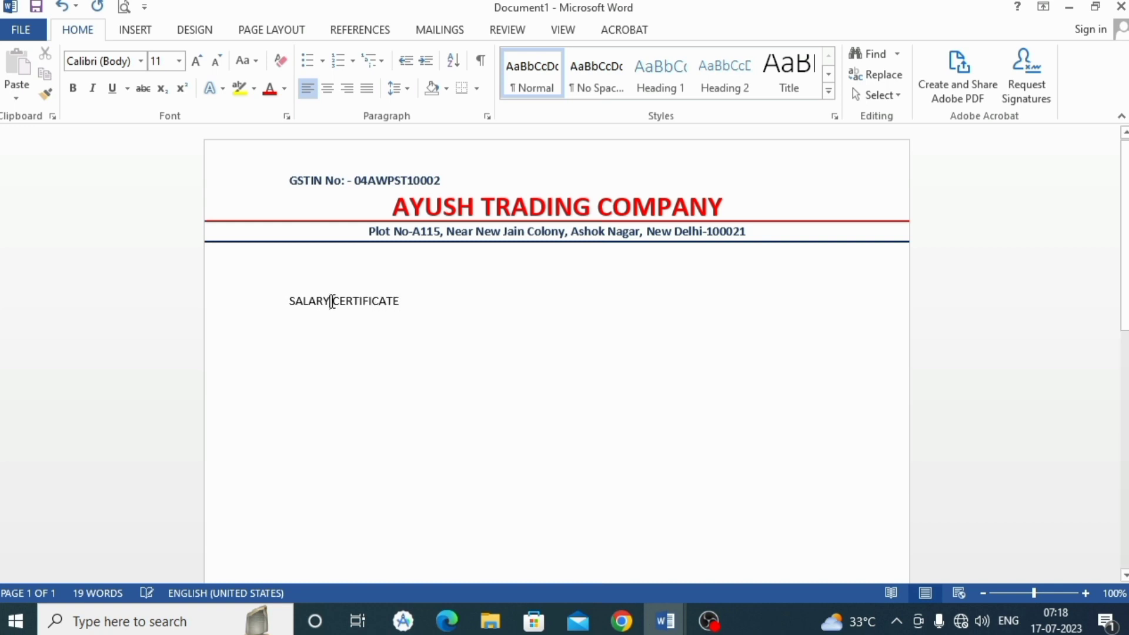
{"action": "left_click", "coordinate": [327, 89]}
Start a new left-aligned line beneath the title for the body text
{"action": "left_click", "coordinate": [650, 298]}
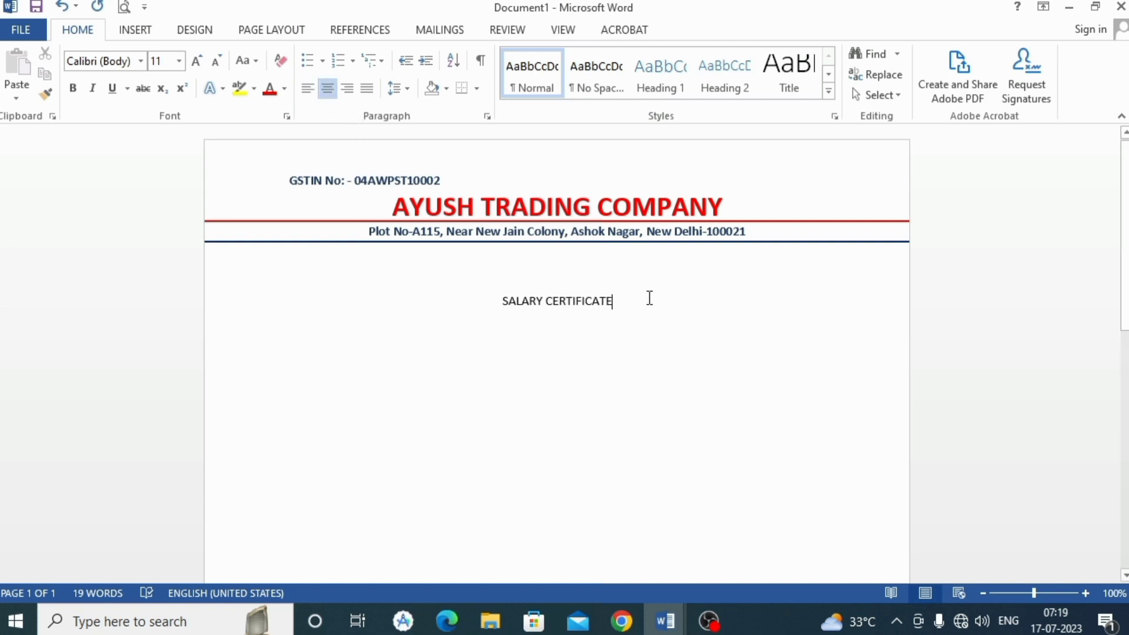
{"action": "key", "text": "Return"}
{"action": "left_click", "coordinate": [309, 90]}
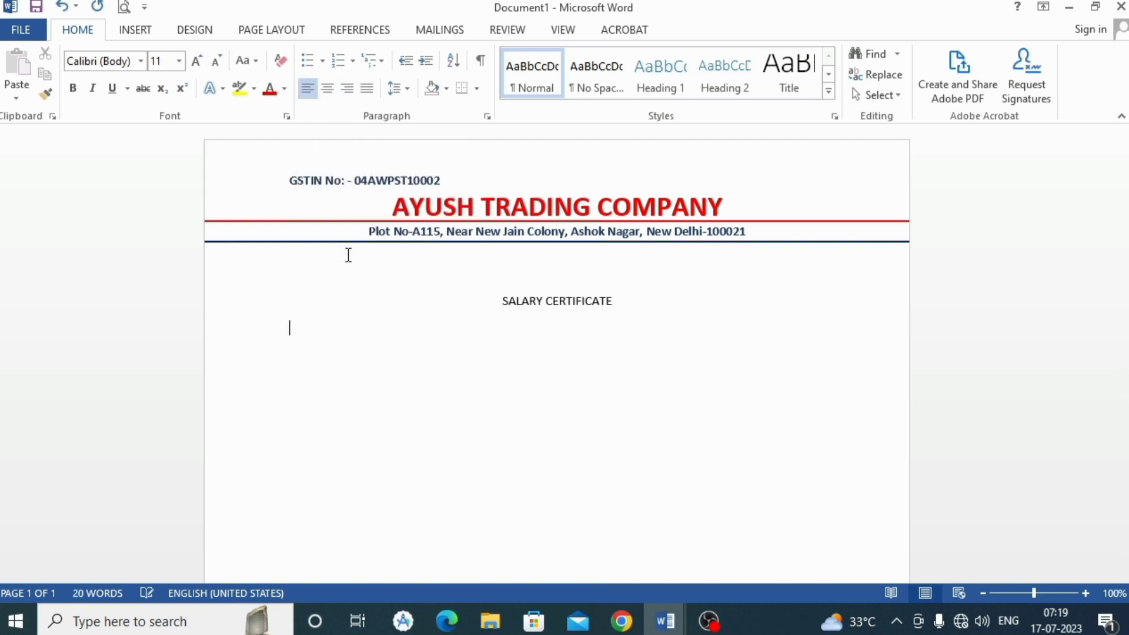
Type the certifying paragraph with the employee's name, father's name, residence, joining date 01.01.2018 and role office Assistant
{"action": "type", "text": "Th"}
{"action": "type", "text": "is is to ce"}
{"action": "type", "text": "rtify that"}
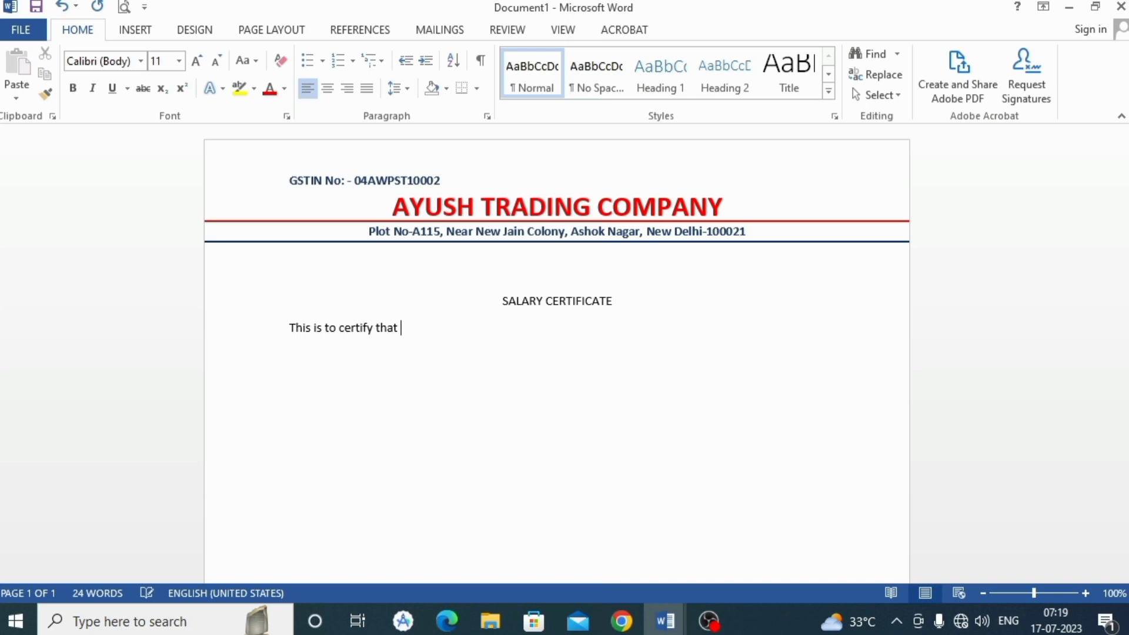
{"action": "type", "text": "Mr. "}
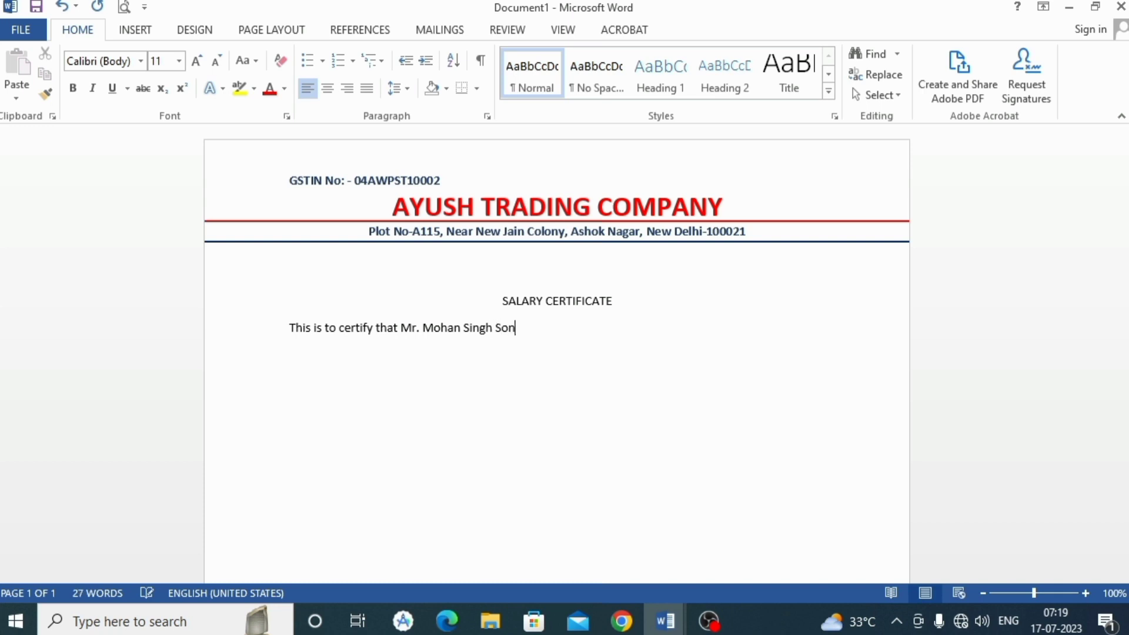
{"action": "type", "text": " of"}
{"action": "type", "text": " Dyg"}
{"action": "key", "text": "BackSpace"}
{"action": "key", "text": "BackSpace"}
{"action": "type", "text": "r"}
{"action": "key", "text": "BackSpace"}
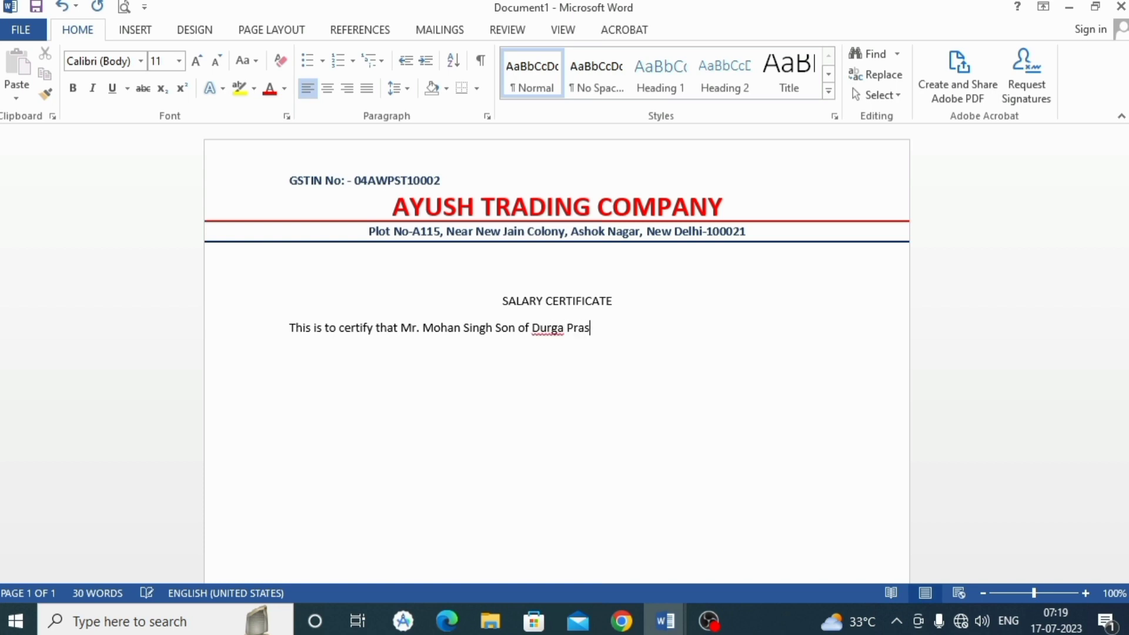
{"action": "type", "text": "of Ash"}
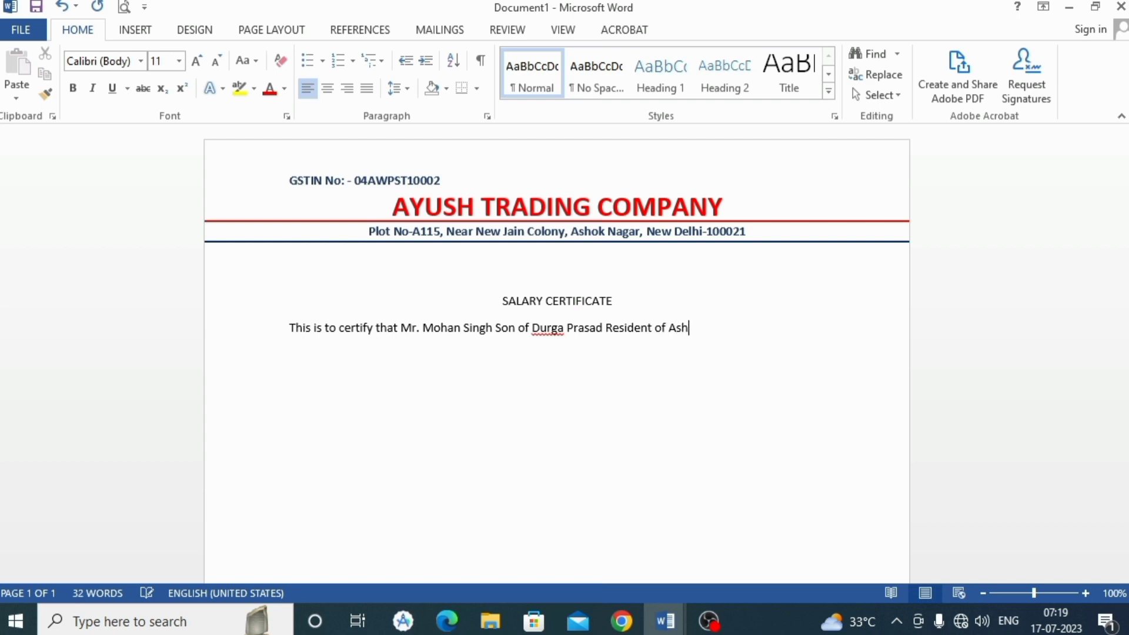
{"action": "type", "text": "ok Nagar,"}
{"action": "type", "text": " New Delhi"}
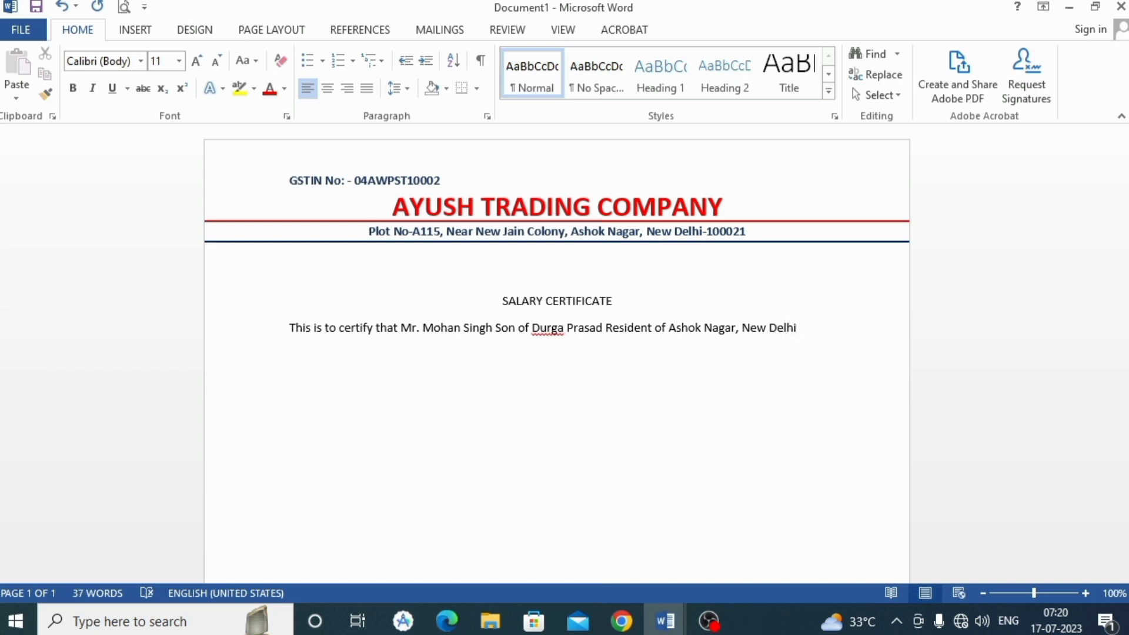
{"action": "type", "text": "is"}
{"action": "type", "text": " wor"}
{"action": "type", "text": "ki"}
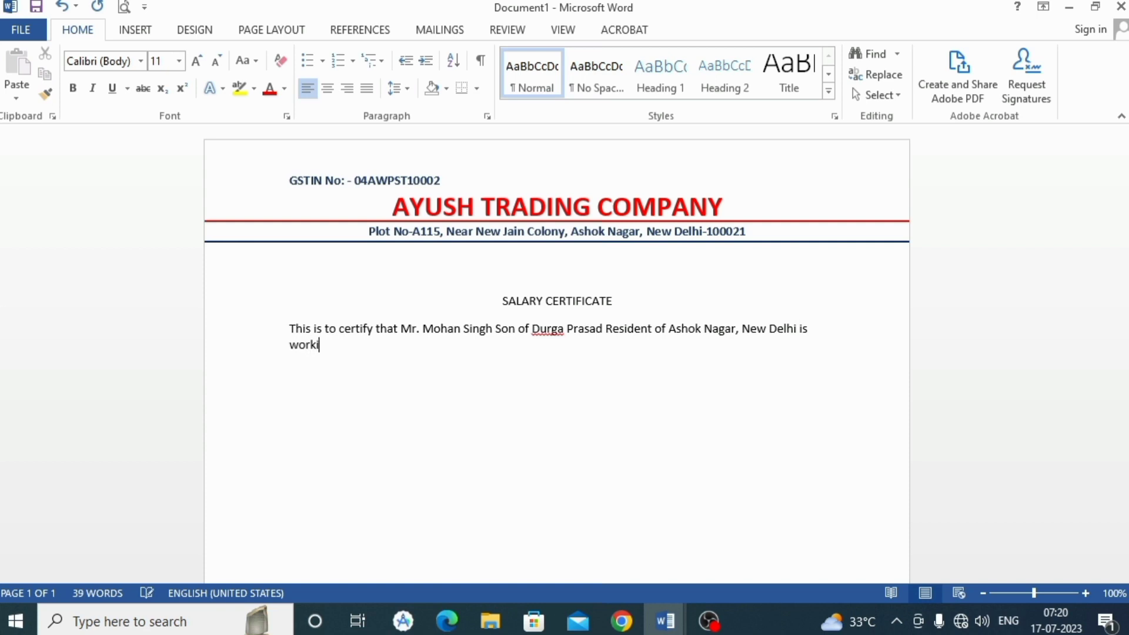
{"action": "type", "text": "ng with"}
{"action": "type", "text": " us"}
{"action": "type", "text": " since"}
{"action": "type", "text": "01.01"}
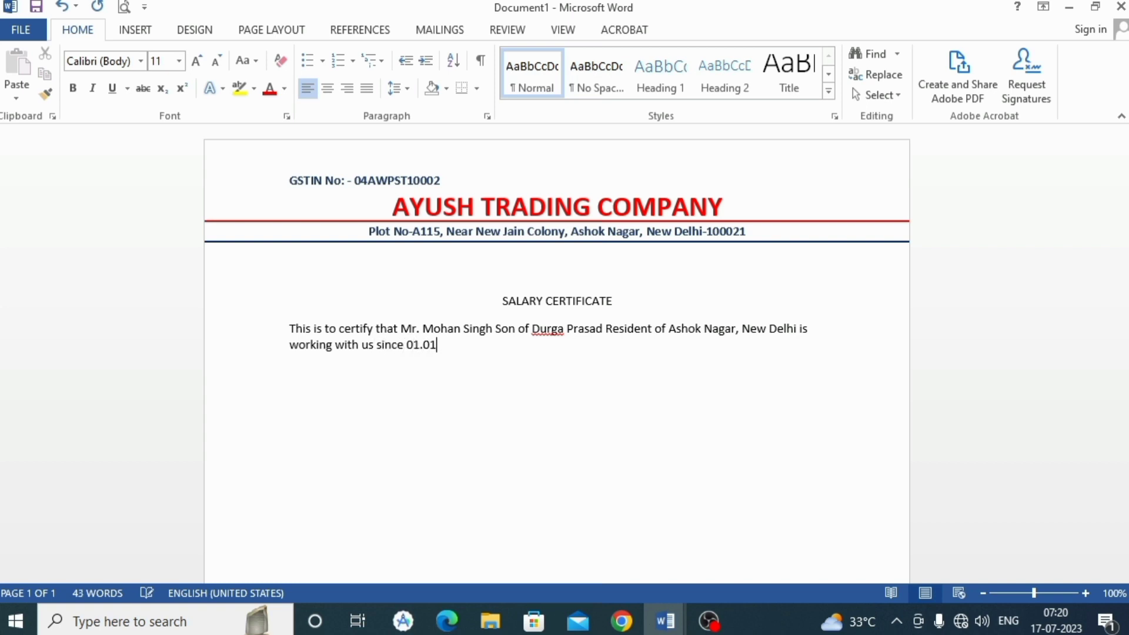
{"action": "type", "text": ".201"}
{"action": "type", "text": "8 as "}
{"action": "type", "text": "office"}
{"action": "type", "text": " a"}
{"action": "key", "text": "BackSpace"}
{"action": "type", "text": "As"}
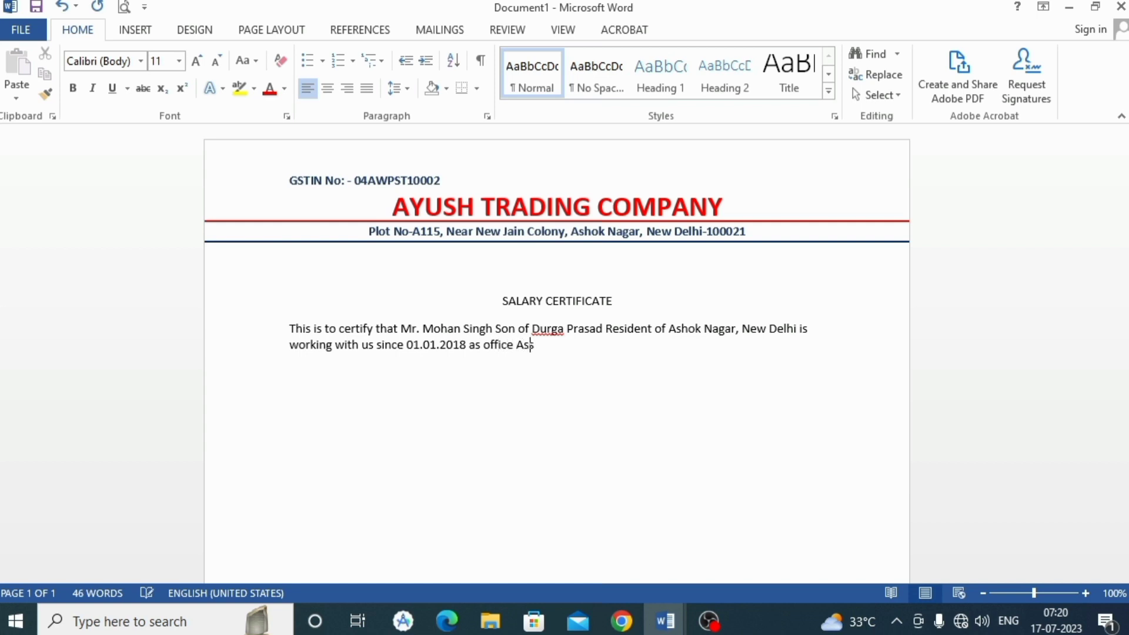
{"action": "type", "text": "sistant"}
{"action": "type", "text": " as per "}
{"action": "type", "text": "our re"}
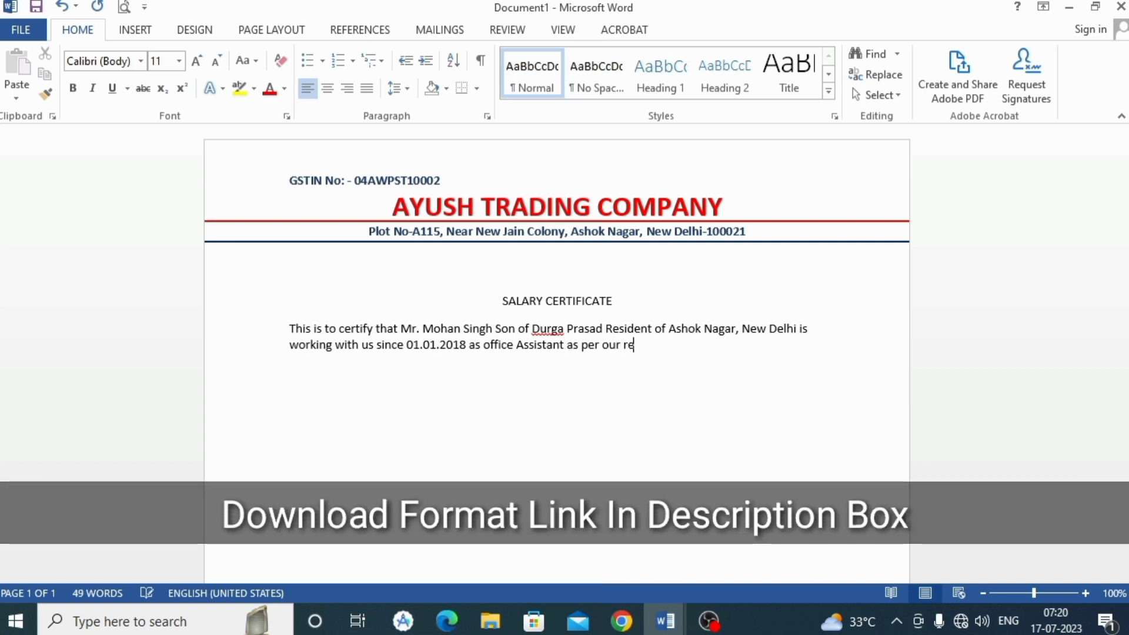
{"action": "type", "text": "cords"}
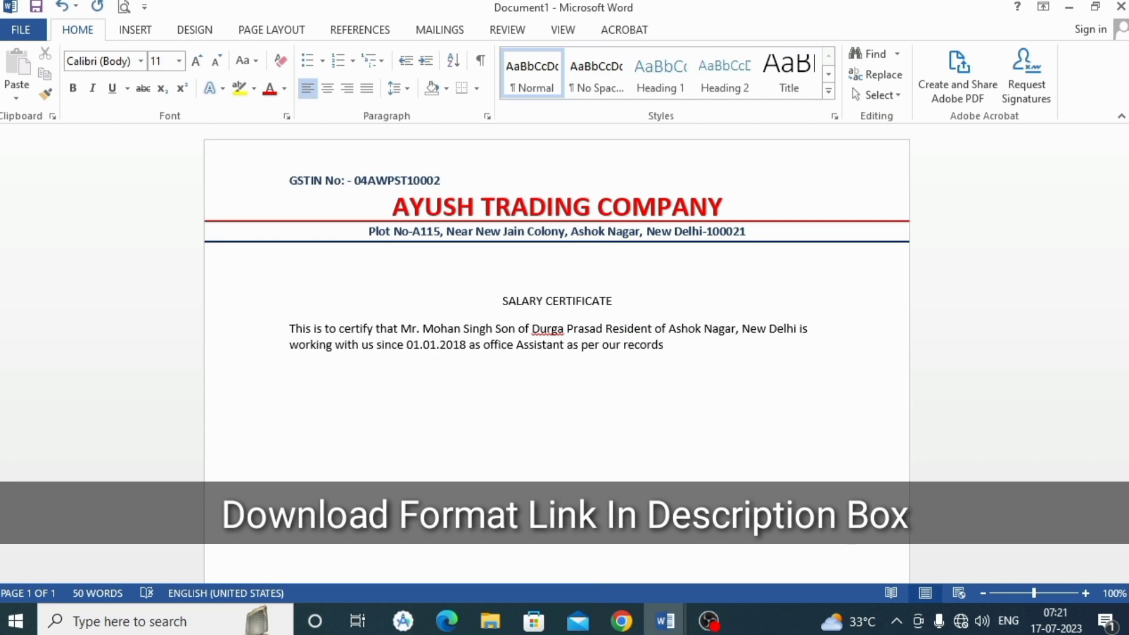
{"action": "type", "text": "."}
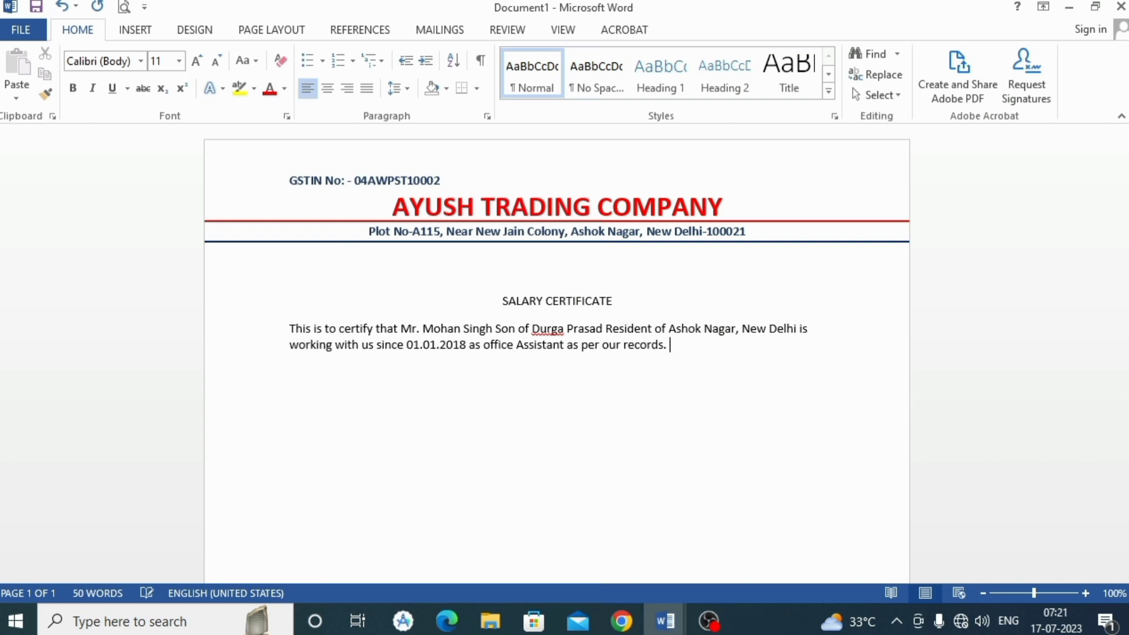
Add sentences saying the last six months' salary structure follows and the certificate is only for a bank loan
{"action": "type", "text": "His s"}
{"action": "type", "text": "alary "}
{"action": "type", "text": "s"}
{"action": "type", "text": "tructu"}
{"action": "type", "text": "re for la"}
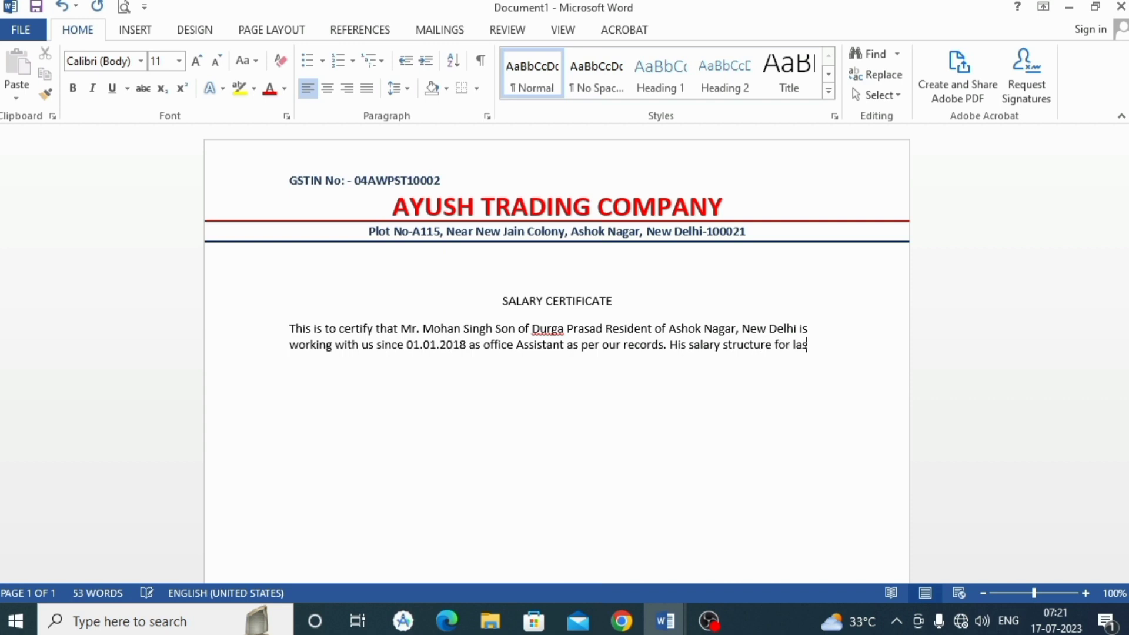
{"action": "type", "text": "st six "}
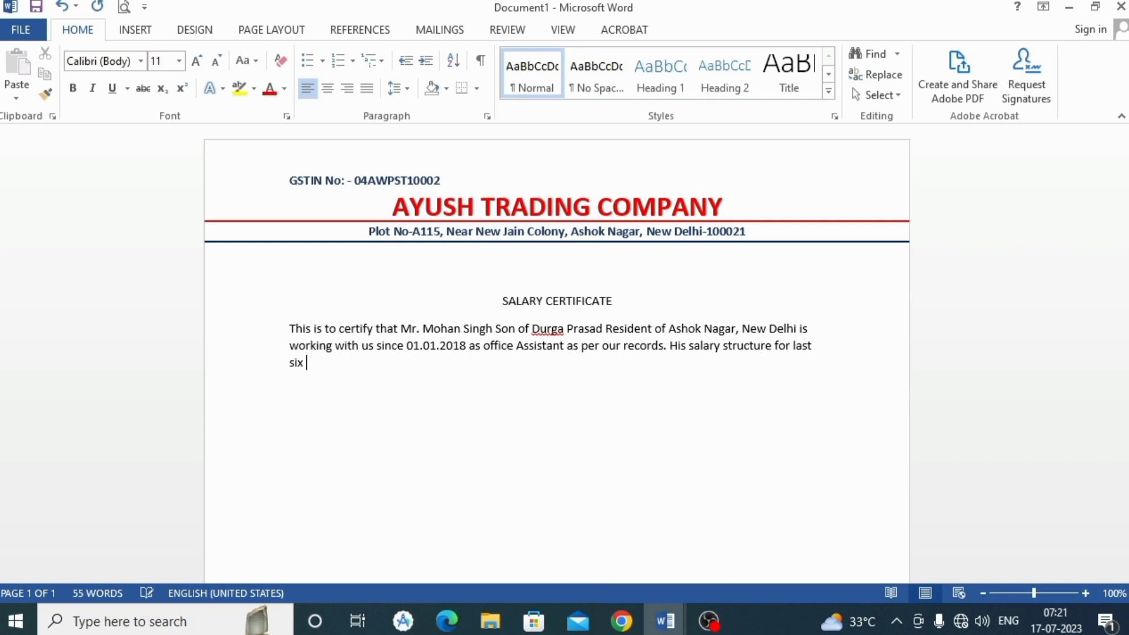
{"action": "type", "text": "month"}
{"action": "type", "text": "s is giv"}
{"action": "type", "text": "en"}
{"action": "type", "text": " below."}
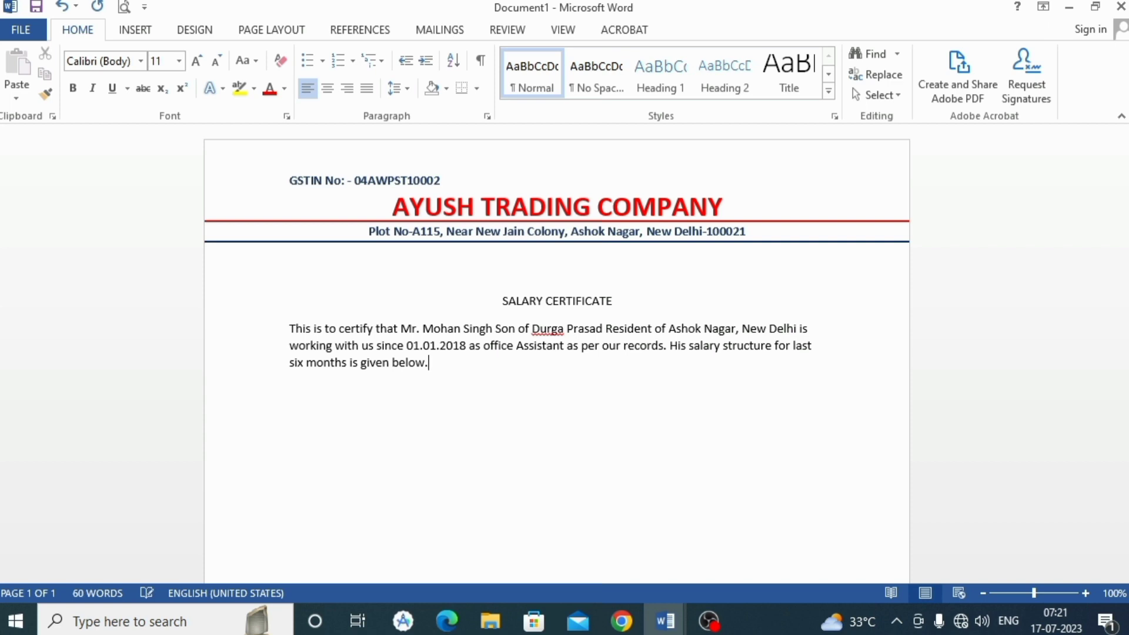
{"action": "type", "text": " This"}
{"action": "type", "text": "Saa"}
{"action": "key", "text": "BackSpace"}
{"action": "type", "text": "lary Certificate can"}
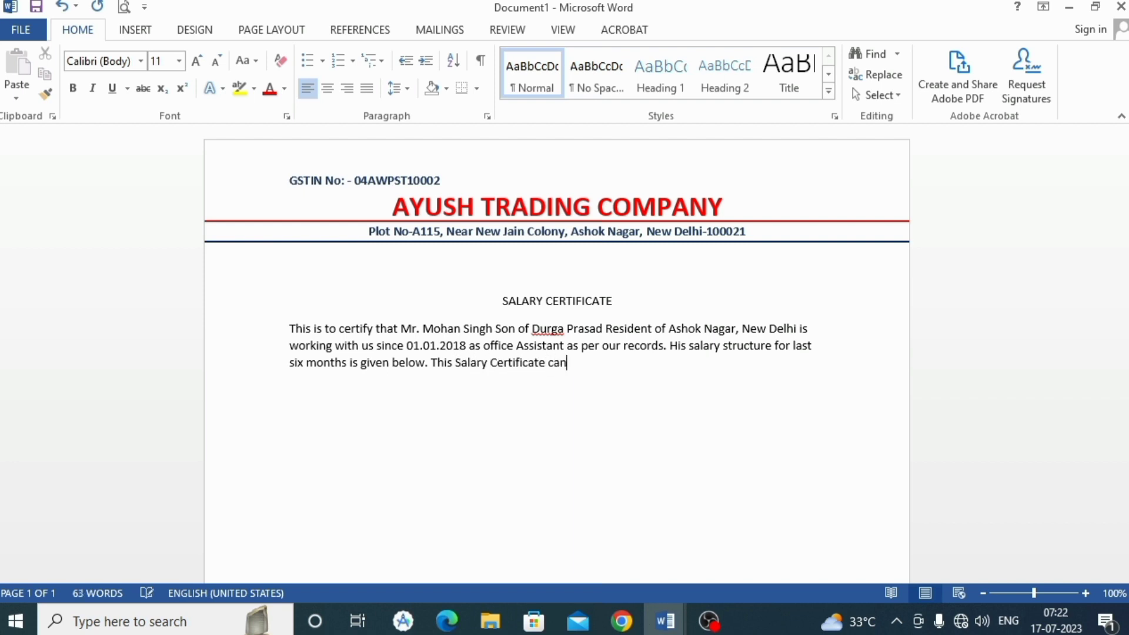
{"action": "type", "text": " be used only for the purpose of obtaining Loan"}
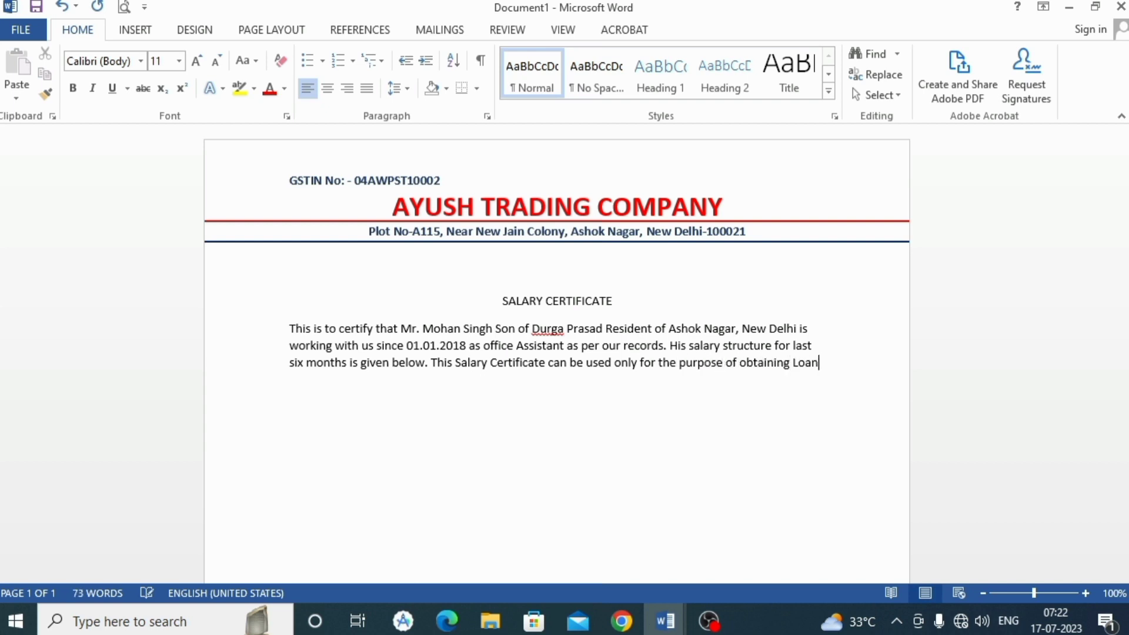
{"action": "type", "text": " from any Bank."}
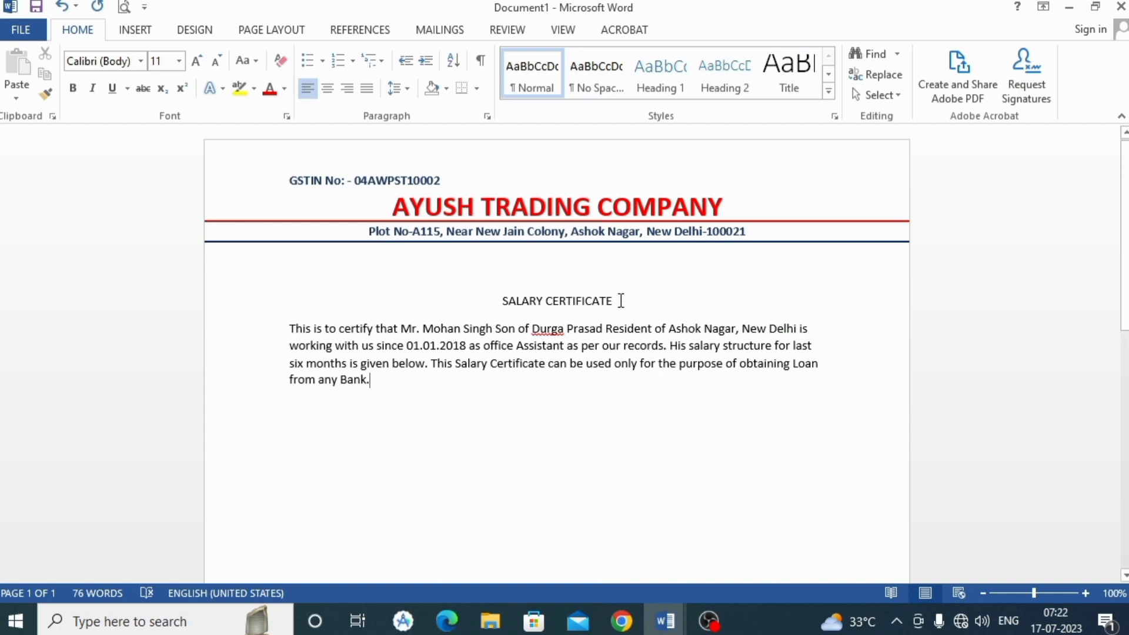
{"action": "left_click_drag", "start_coordinate": [619, 301], "coordinate": [510, 303]}
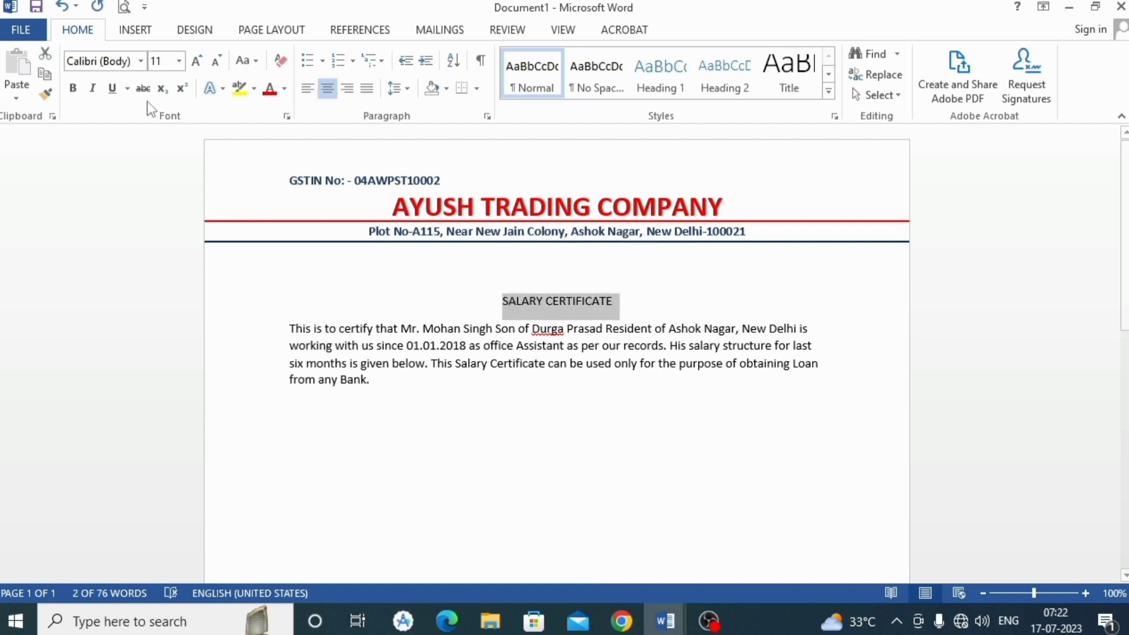
Make the SALARY CERTIFICATE title bold, 16 pt and underlined, and set the body paragraph to 12 pt
{"action": "left_click", "coordinate": [72, 91]}
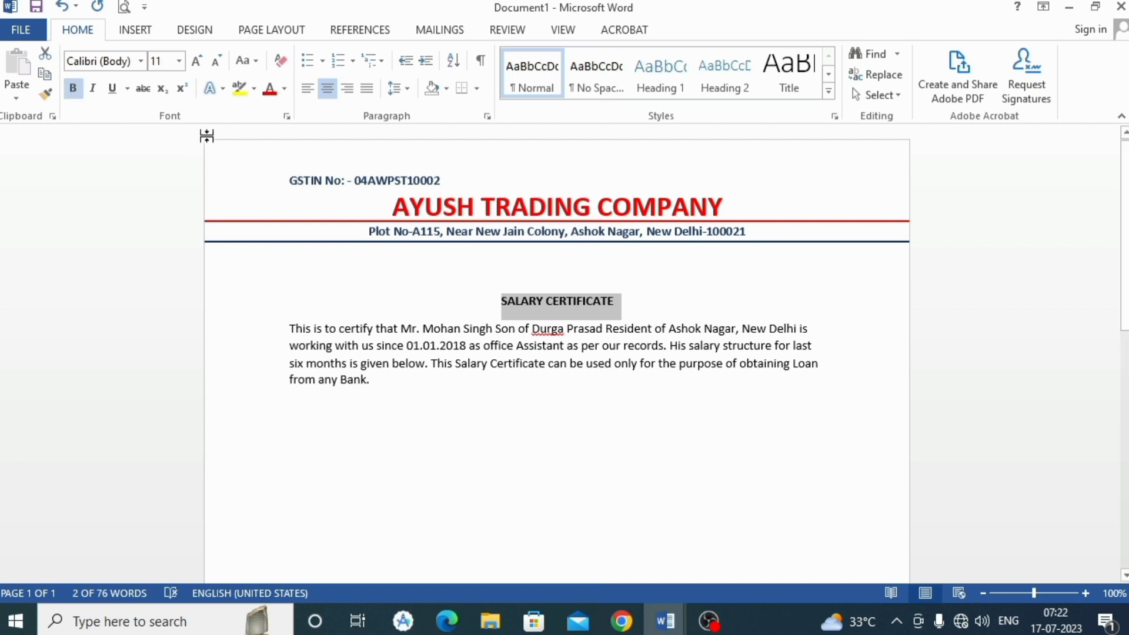
{"action": "left_click", "coordinate": [196, 61]}
{"action": "left_click", "coordinate": [196, 62]}
{"action": "left_click", "coordinate": [196, 61]}
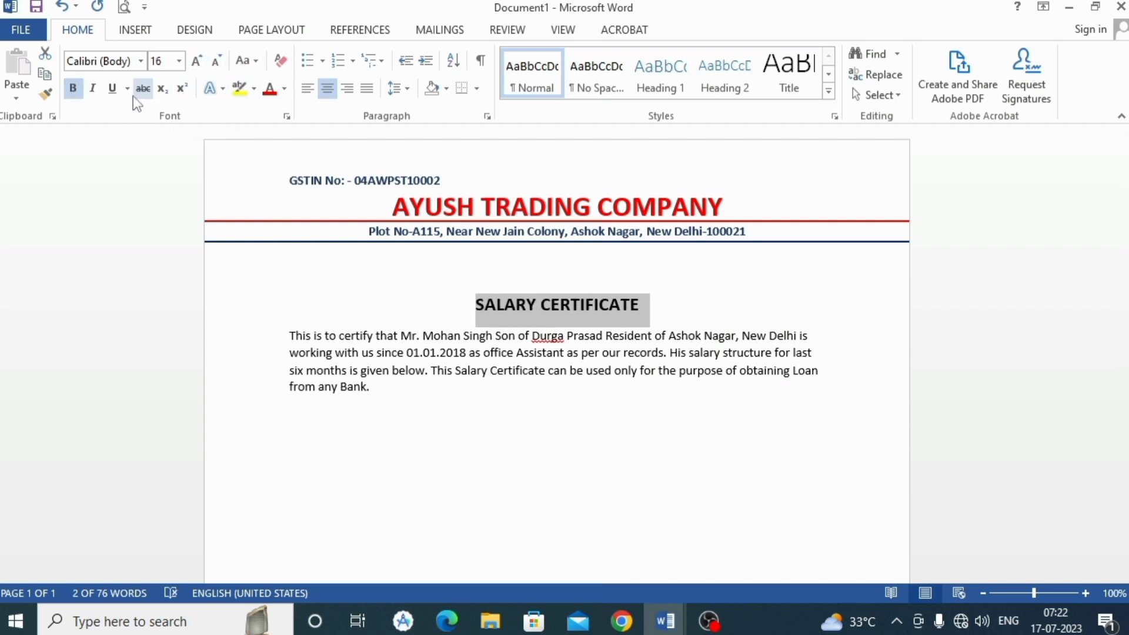
{"action": "left_click", "coordinate": [113, 89]}
{"action": "left_click_drag", "start_coordinate": [289, 336], "coordinate": [378, 387]}
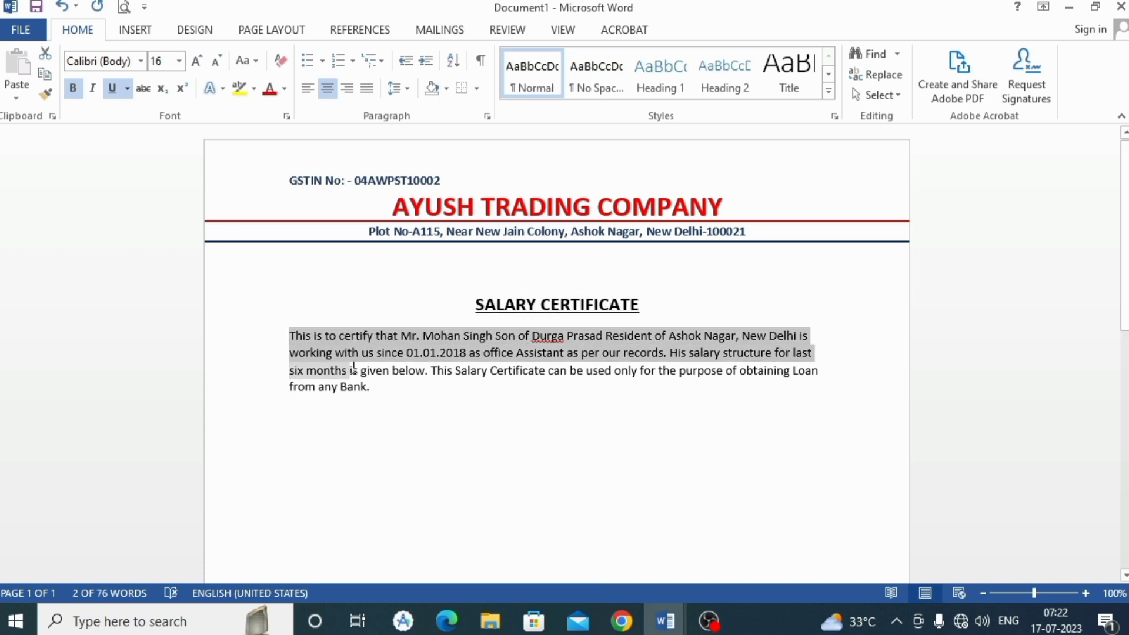
{"action": "left_click", "coordinate": [196, 63]}
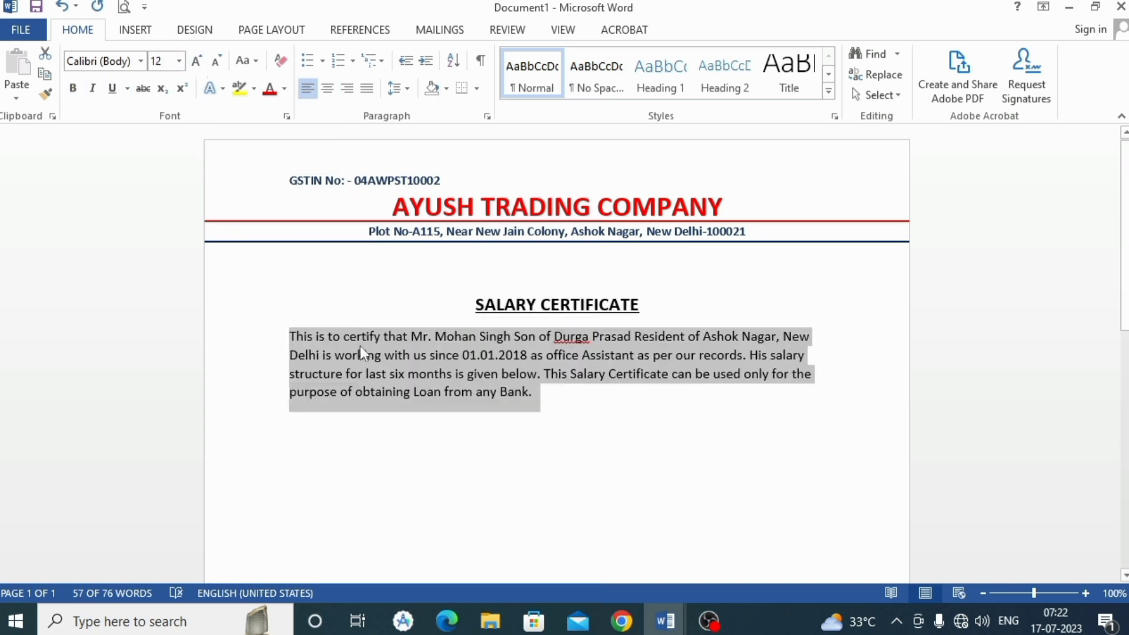
{"action": "left_click", "coordinate": [355, 392]}
Give the certificate paragraph 1.5 line spacing, justify it, and indent its first line with a tab
{"action": "triple_click", "coordinate": [529, 392]}
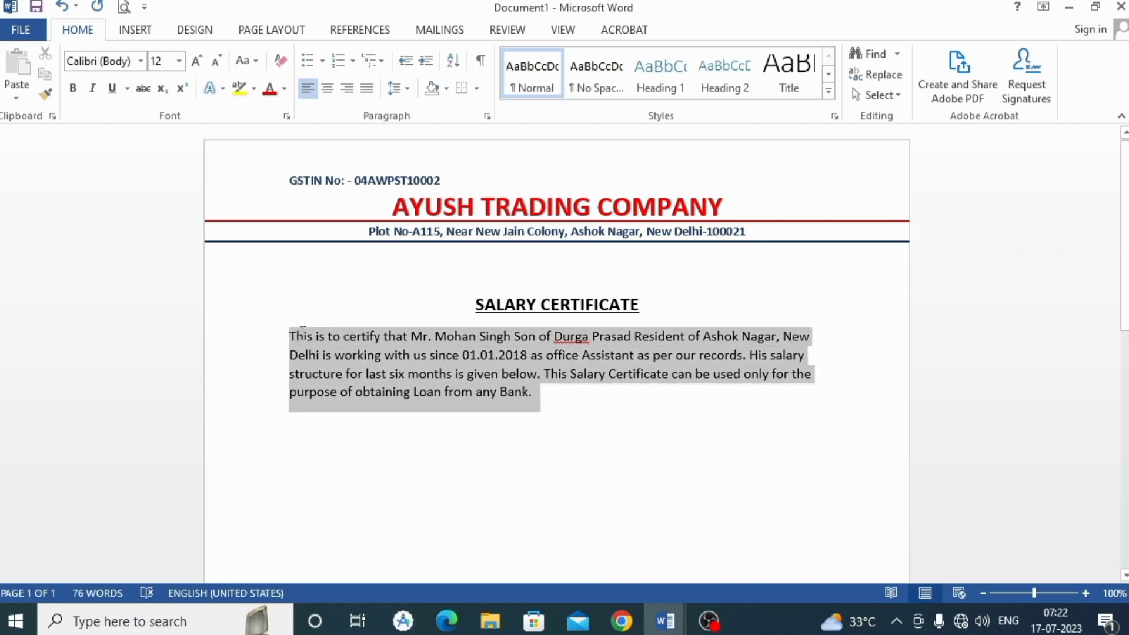
{"action": "left_click", "coordinate": [397, 90]}
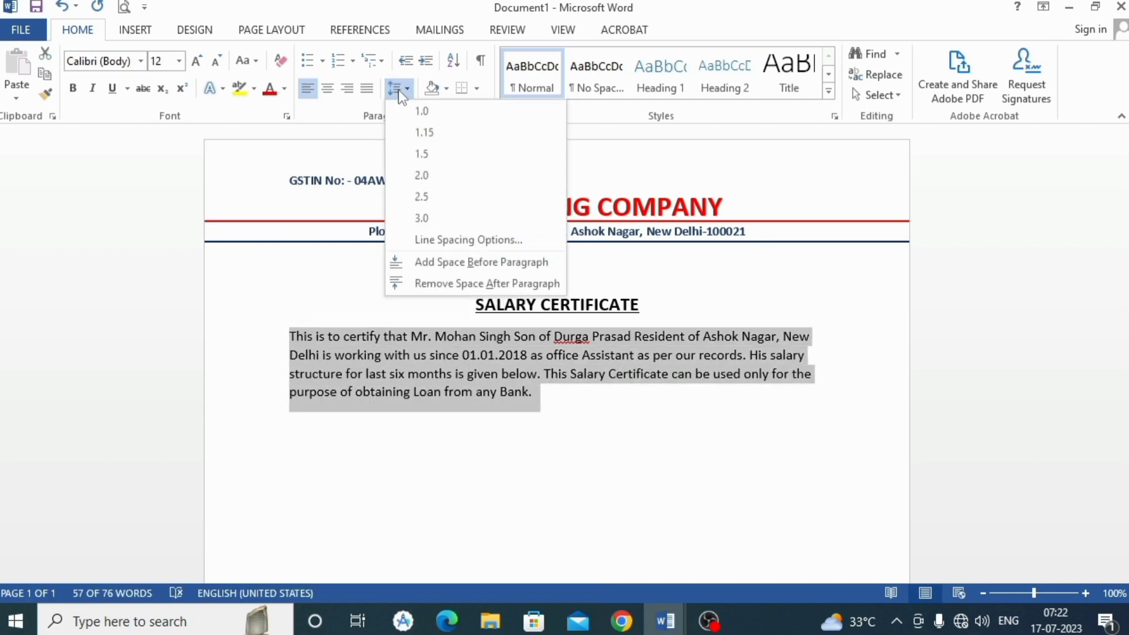
{"action": "left_click", "coordinate": [421, 154]}
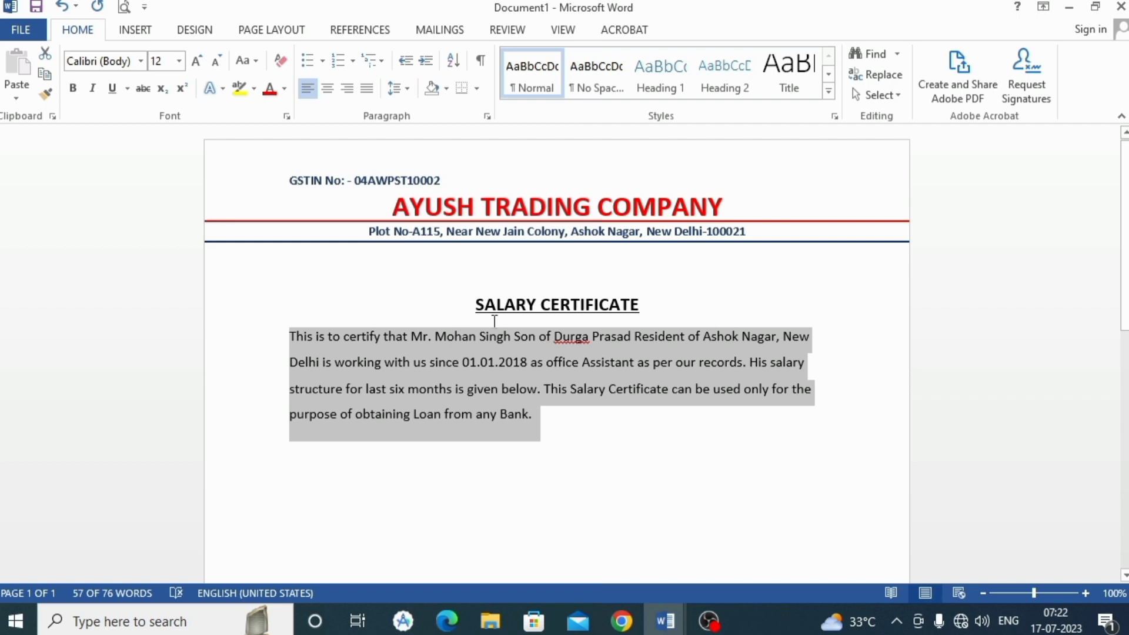
{"action": "left_click", "coordinate": [367, 88]}
{"action": "left_click", "coordinate": [538, 377]}
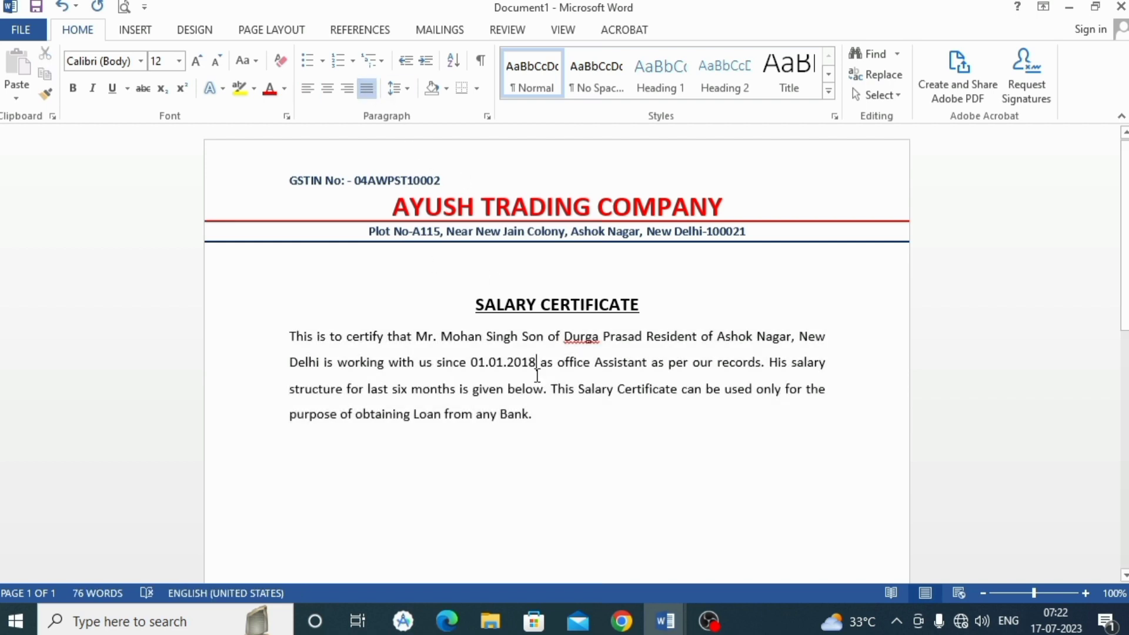
{"action": "left_click", "coordinate": [291, 338]}
{"action": "key", "text": "Tab"}
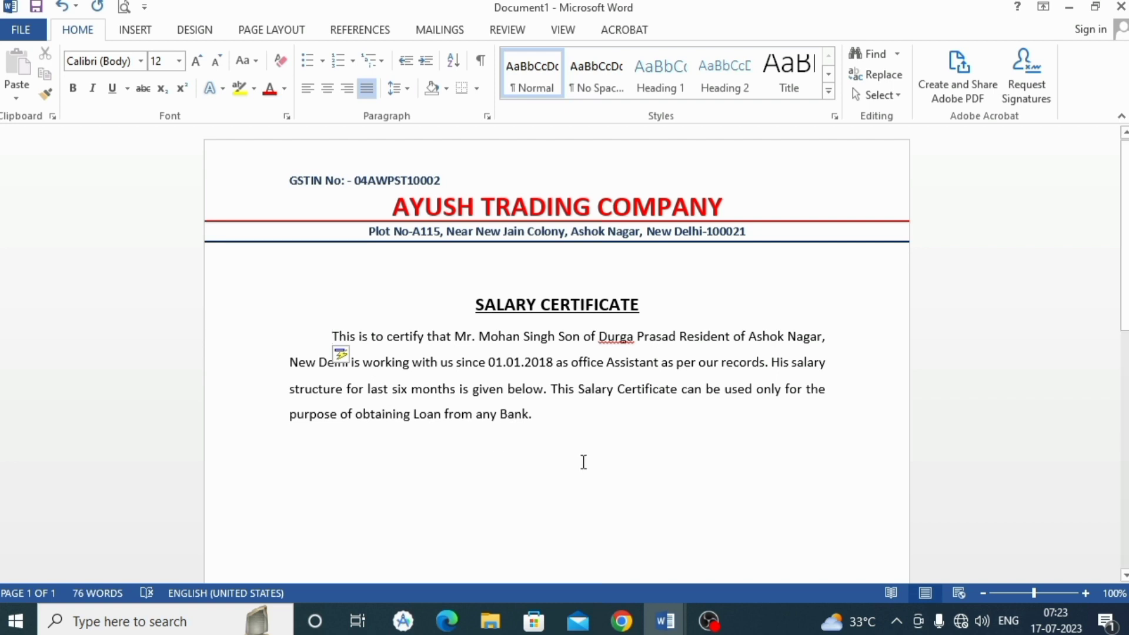
{"action": "left_click", "coordinate": [584, 410]}
Add a left-aligned 'SALARY BREAK UP –' line below the paragraph with an empty line beneath
{"action": "key", "text": "Return"}
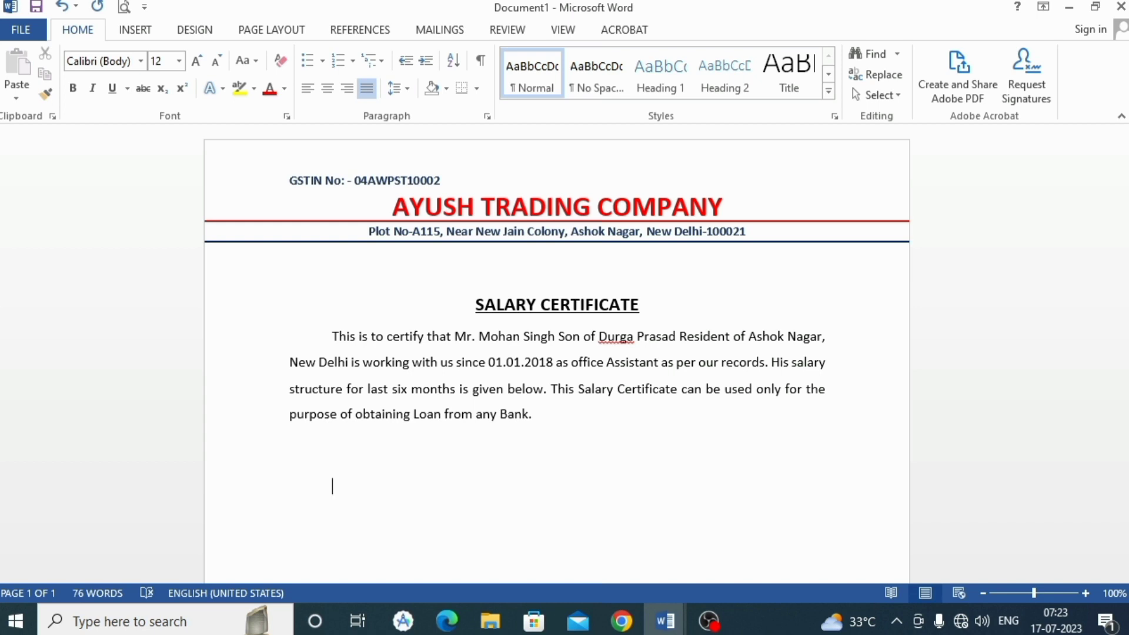
{"action": "left_click", "coordinate": [309, 90]}
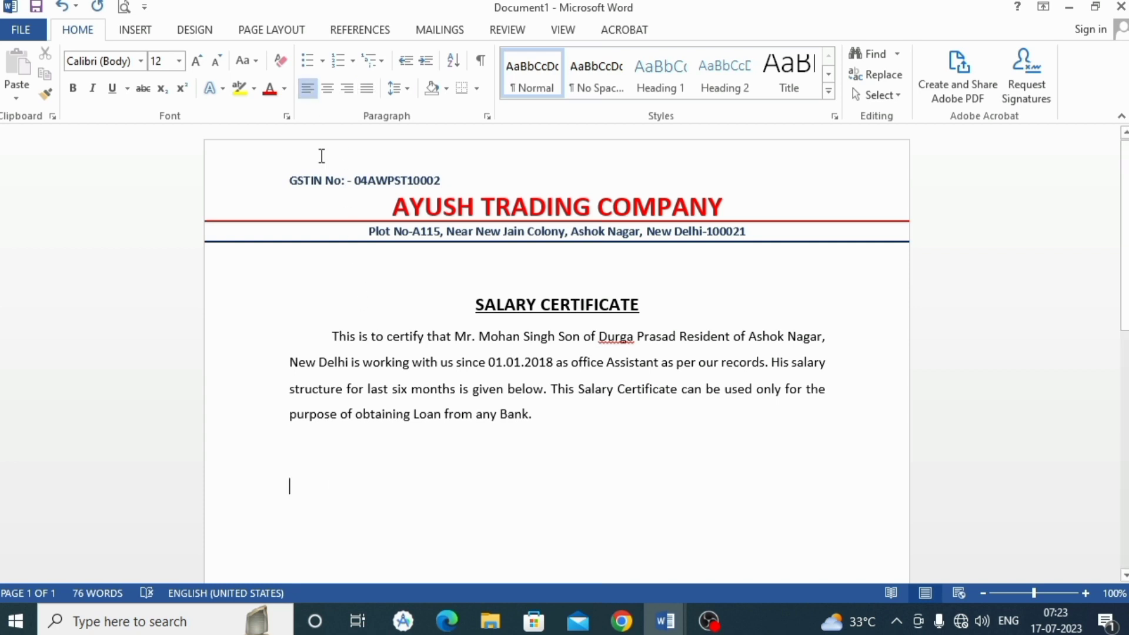
{"action": "type", "text": "SALARY "}
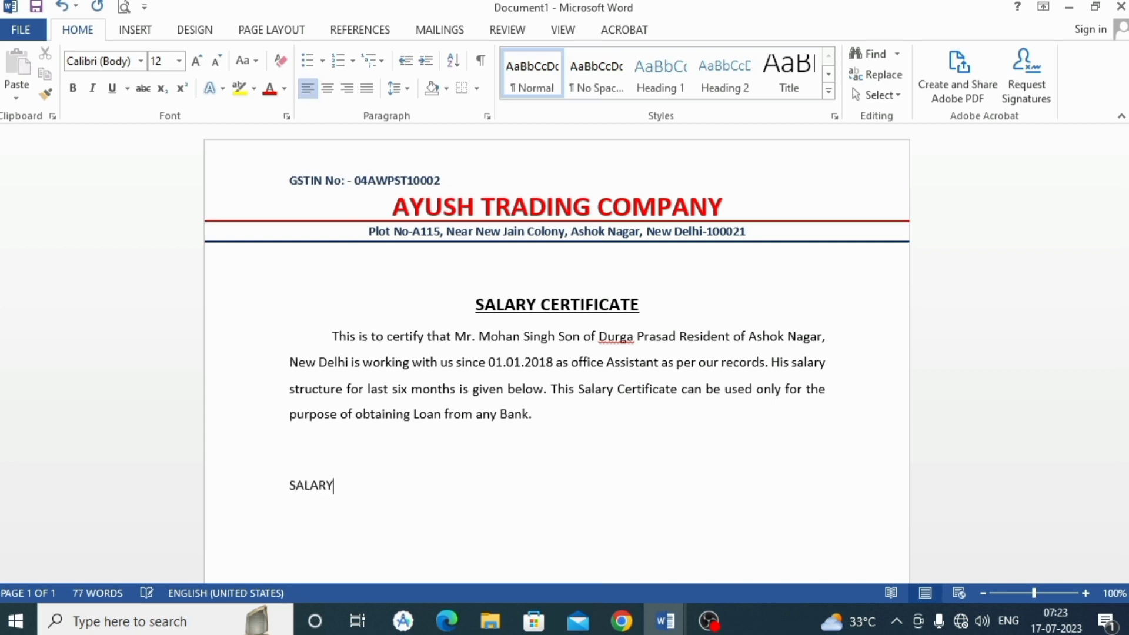
{"action": "type", "text": "BREAK"}
{"action": "type", "text": " UP "}
{"action": "type", "text": ":-"}
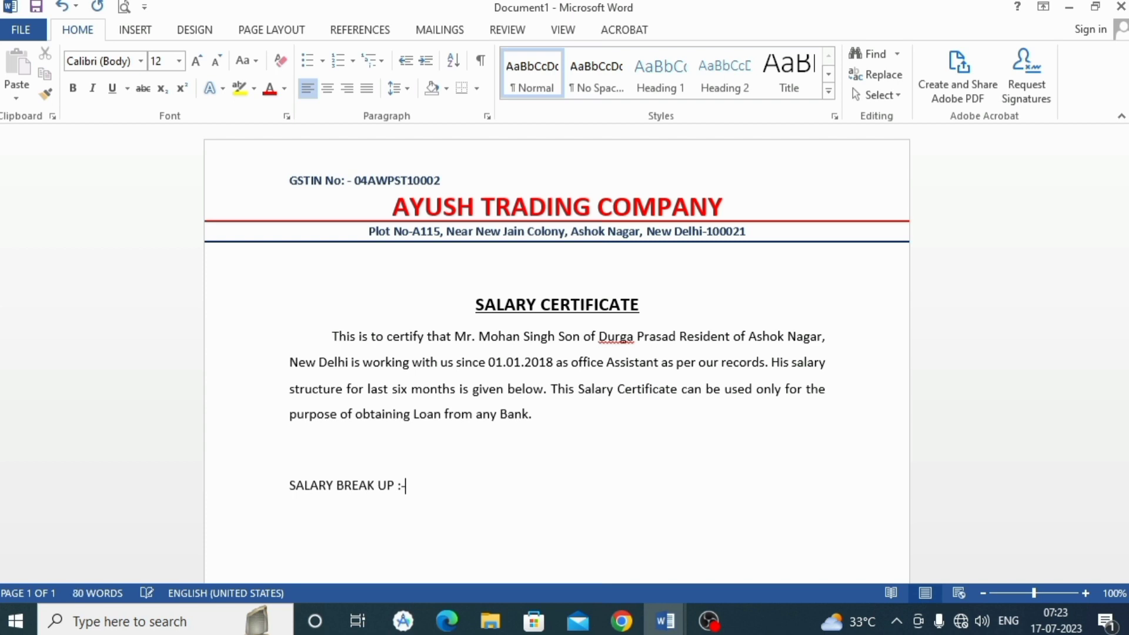
{"action": "key", "text": "Return"}
{"action": "key", "text": "BackSpace"}
{"action": "key", "text": "BackSpace"}
{"action": "key", "text": "BackSpace"}
{"action": "key", "text": "Return"}
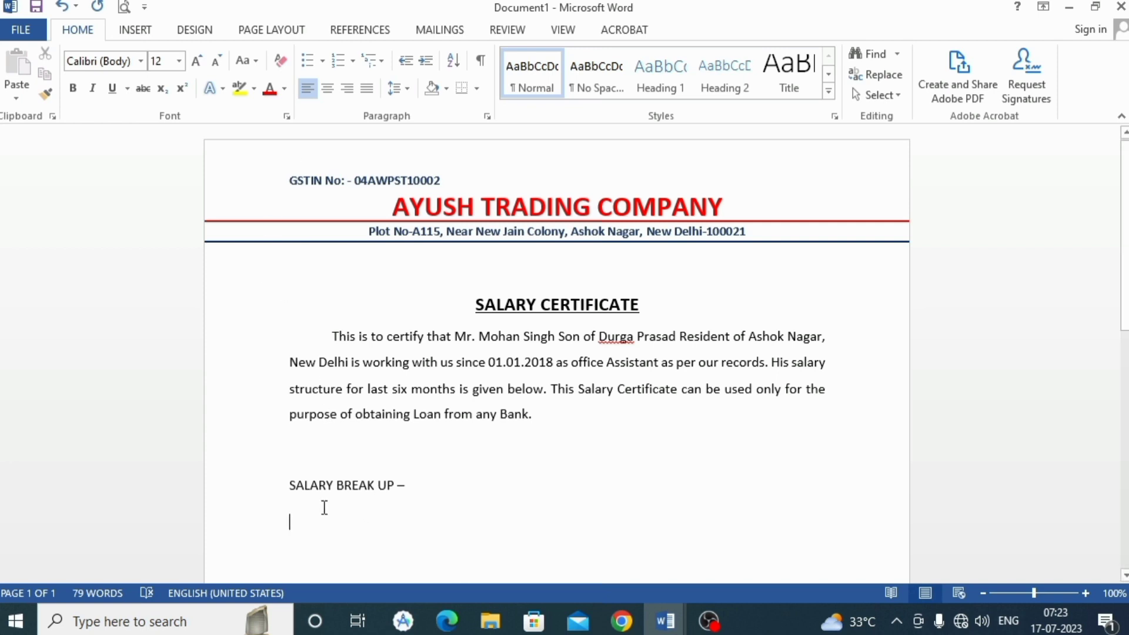
{"action": "scroll", "coordinate": [323, 504], "scroll_direction": "down", "scroll_amount": 1}
Insert a 5-column, 2-row table below the heading
{"action": "left_click", "coordinate": [147, 28]}
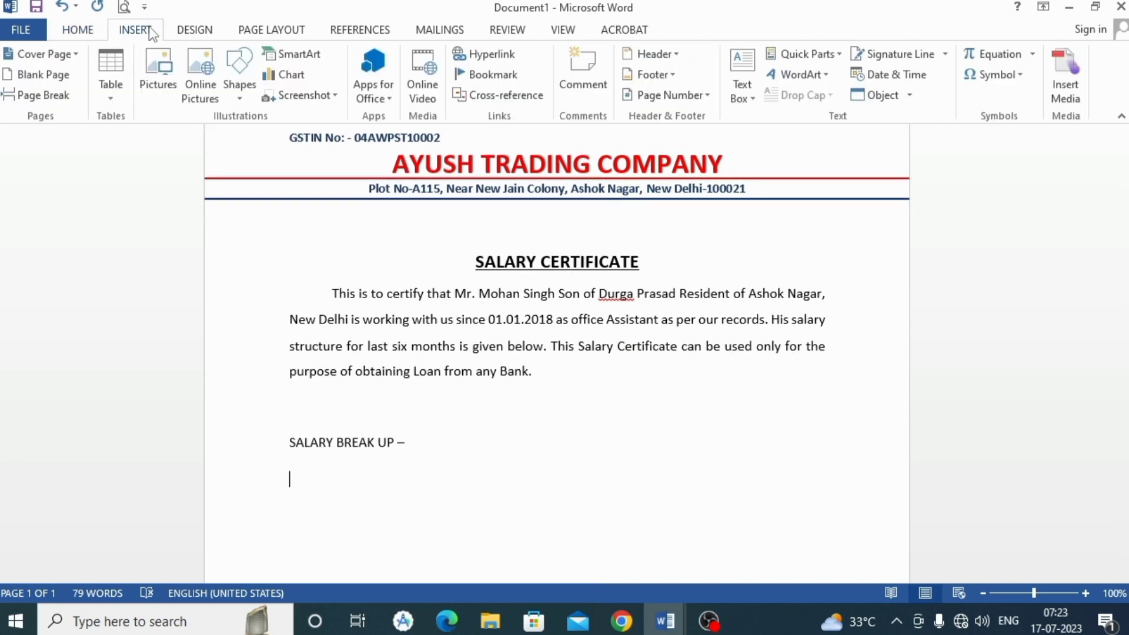
{"action": "left_click", "coordinate": [111, 98]}
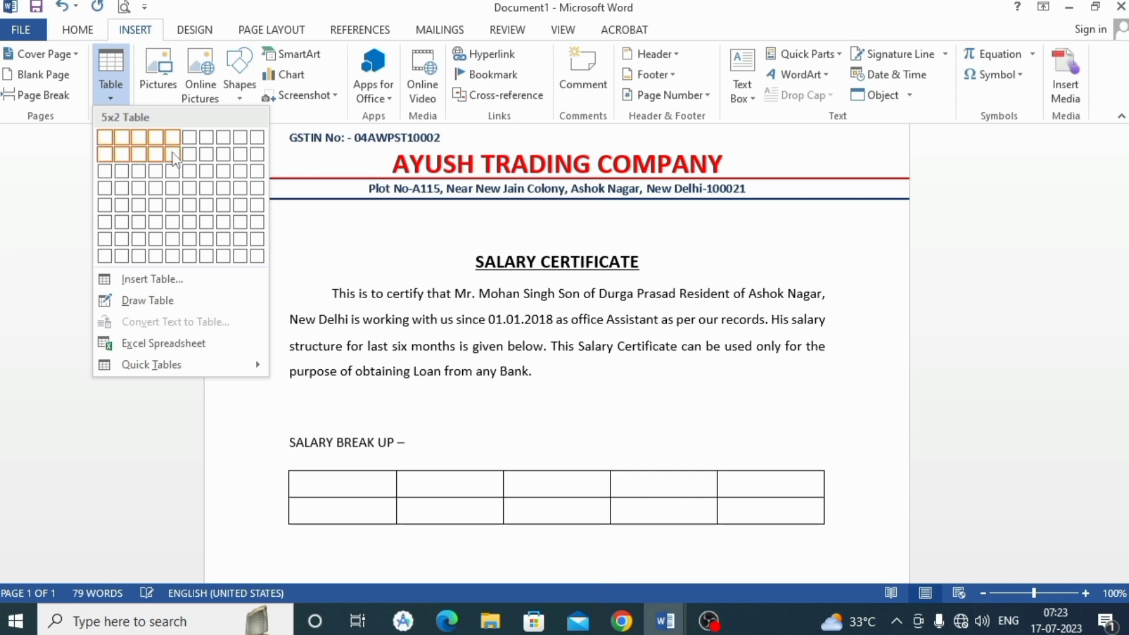
{"action": "left_click", "coordinate": [173, 155]}
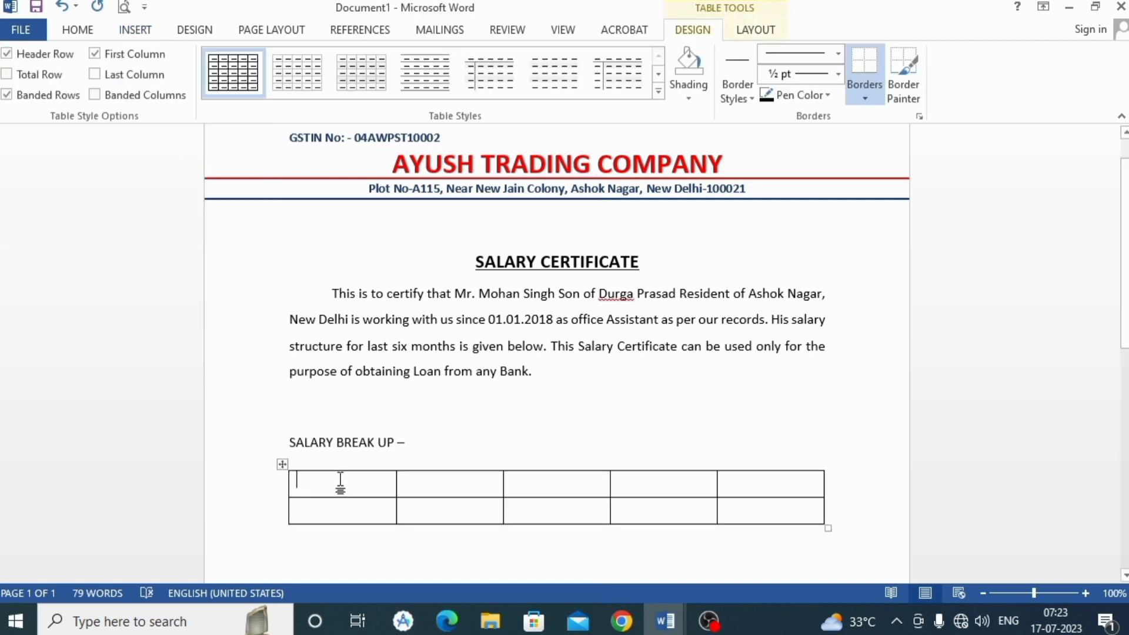
Fill the header row with MONTH, GROSS SALARY, EPF DEDUCTION, ESI DEDUCTION and NET SALARY PAID
{"action": "type", "text": "MO"}
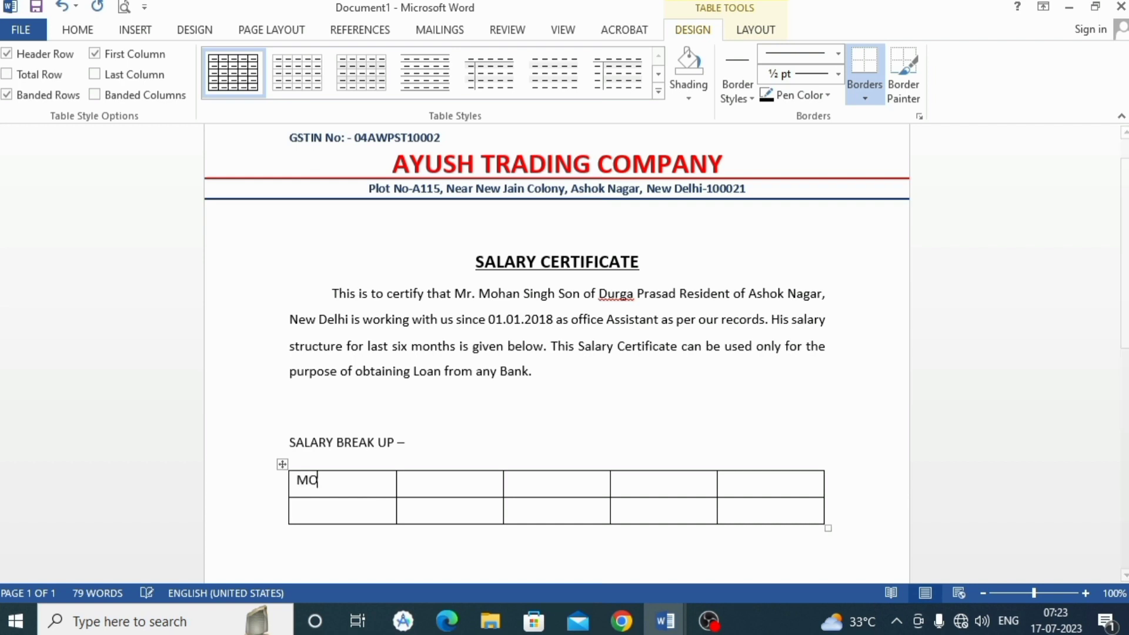
{"action": "type", "text": "NTH"}
{"action": "key", "text": "Tab"}
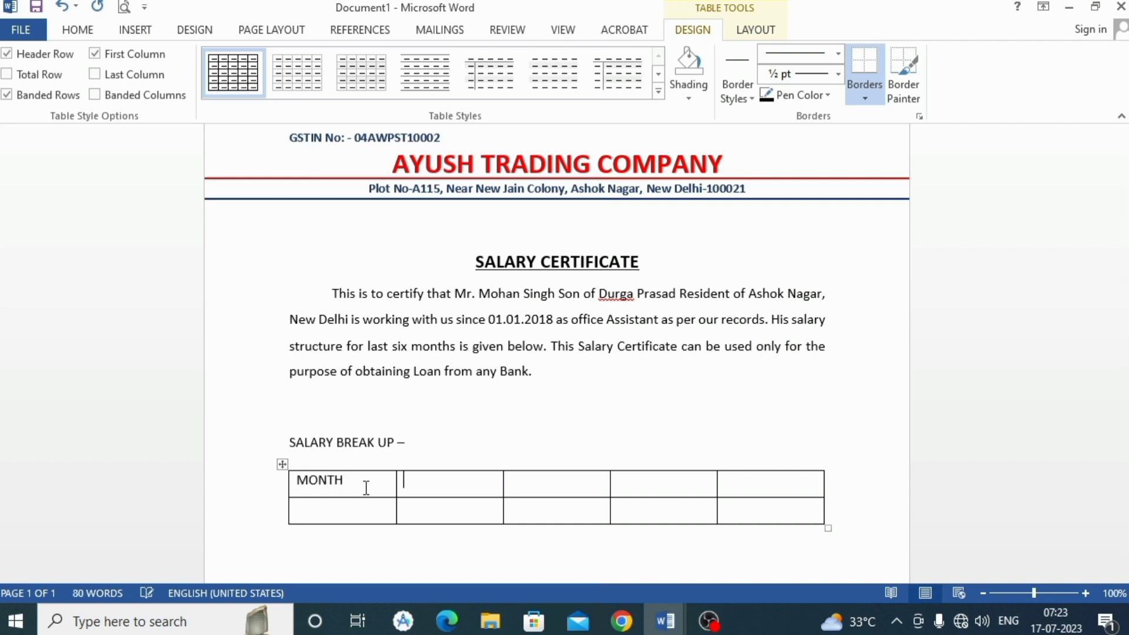
{"action": "type", "text": "GROSS "}
{"action": "type", "text": "SALARY"}
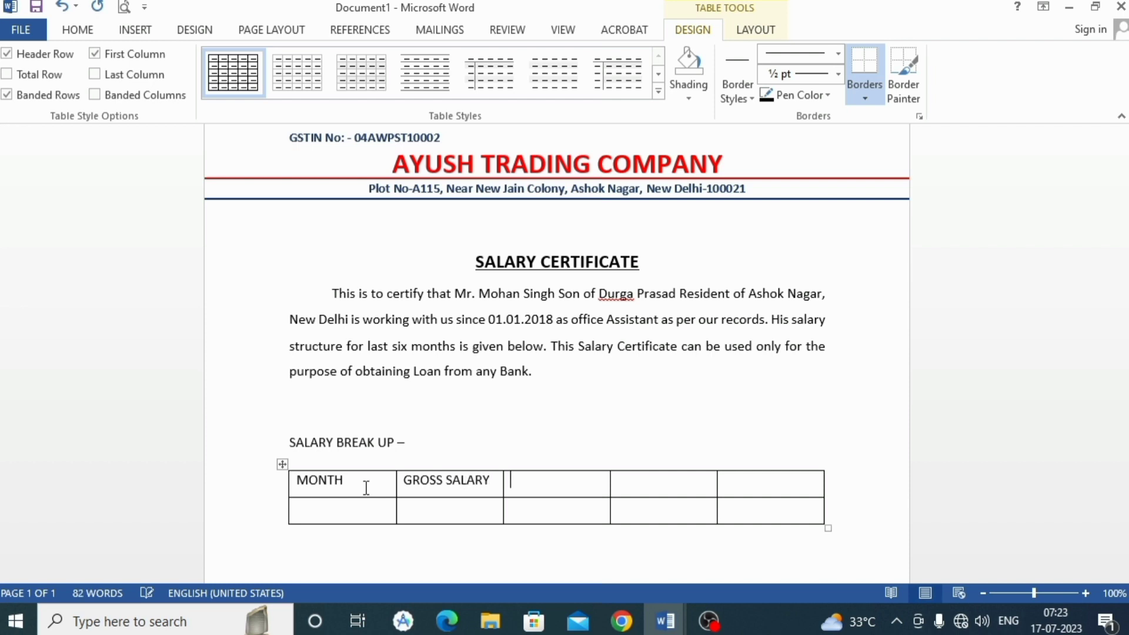
{"action": "type", "text": "EPF "}
{"action": "type", "text": "DEDYC"}
{"action": "key", "text": "BackSpace"}
{"action": "key", "text": "BackSpace"}
{"action": "type", "text": "UC"}
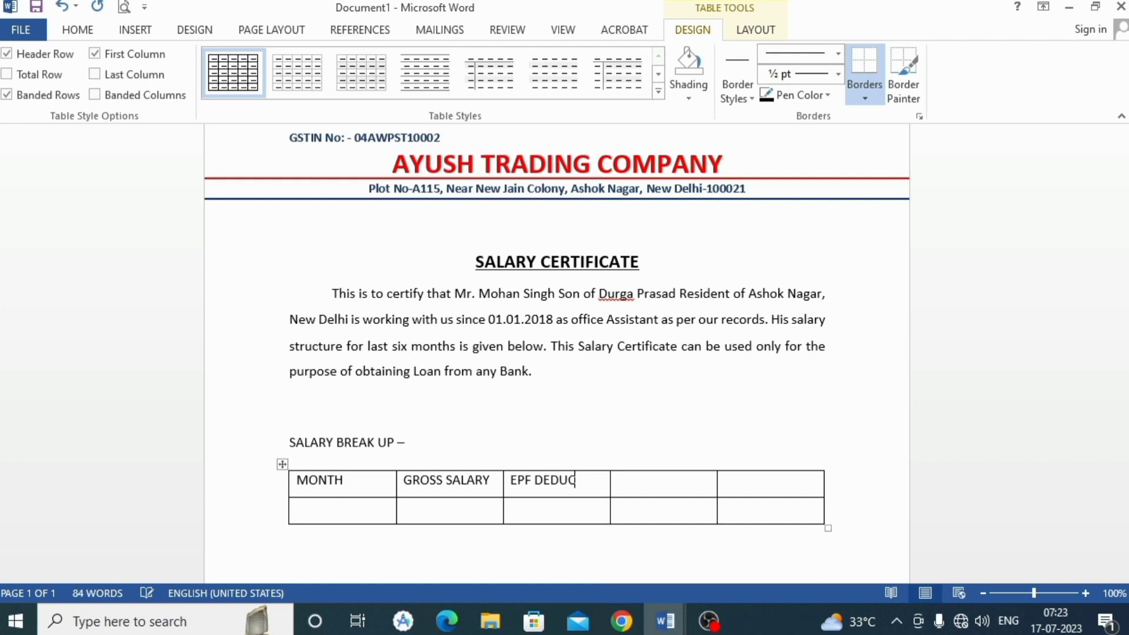
{"action": "type", "text": "T"}
{"action": "type", "text": "ION"}
{"action": "key", "text": "Tab"}
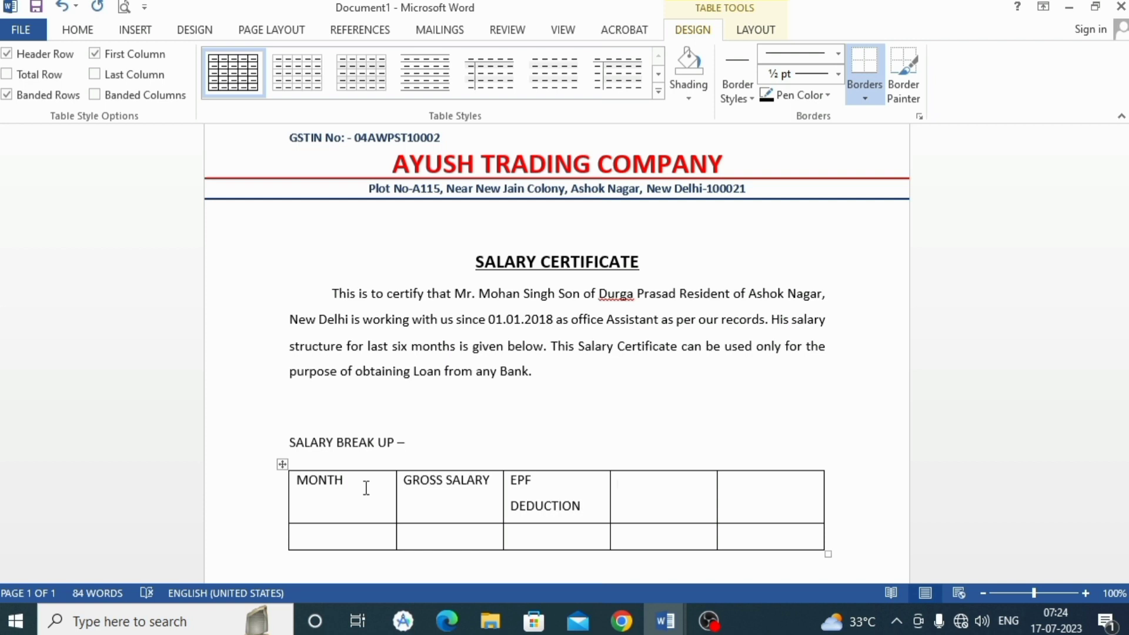
{"action": "type", "text": "E"}
{"action": "type", "text": "SI DED"}
{"action": "type", "text": "UCTION"}
{"action": "key", "text": "Tab"}
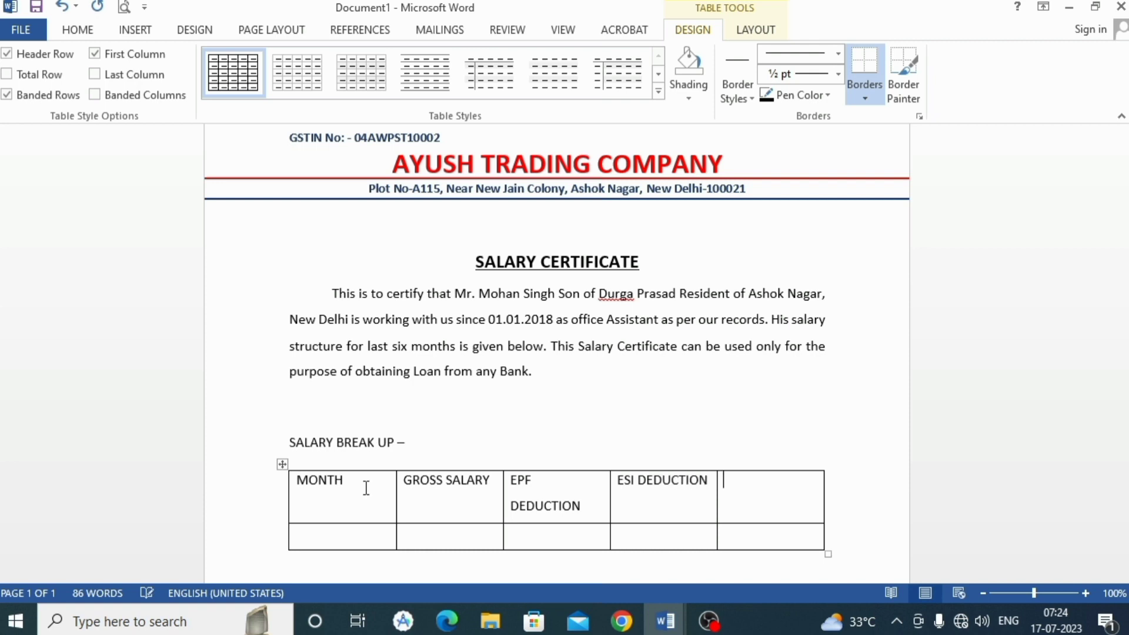
{"action": "type", "text": "NET"}
{"action": "type", "text": " SALARY "}
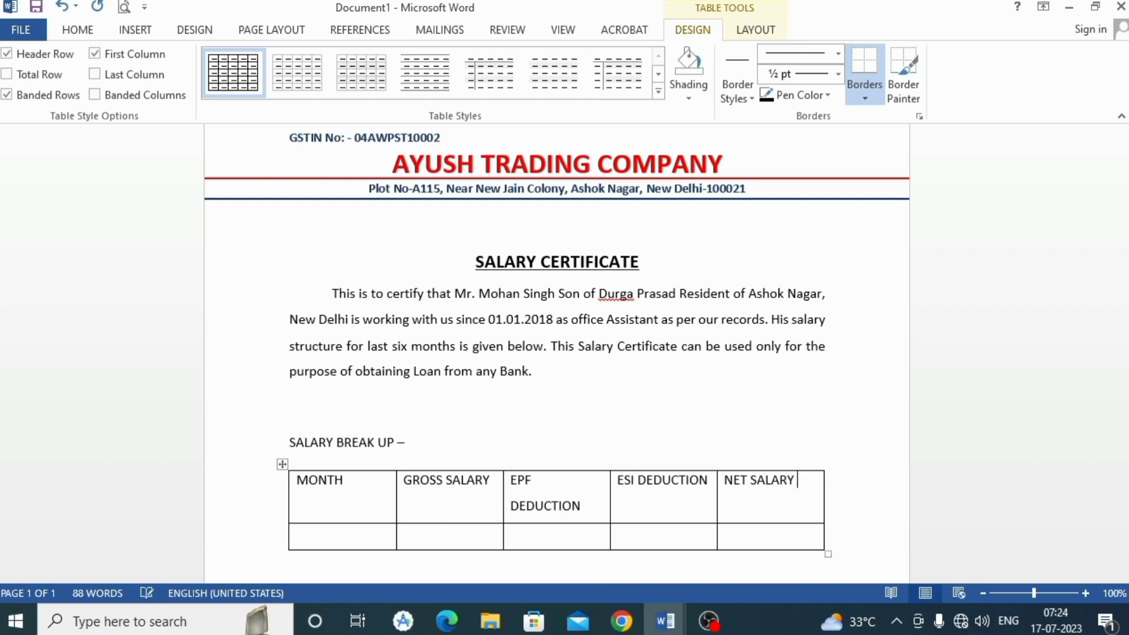
{"action": "type", "text": "PAID"}
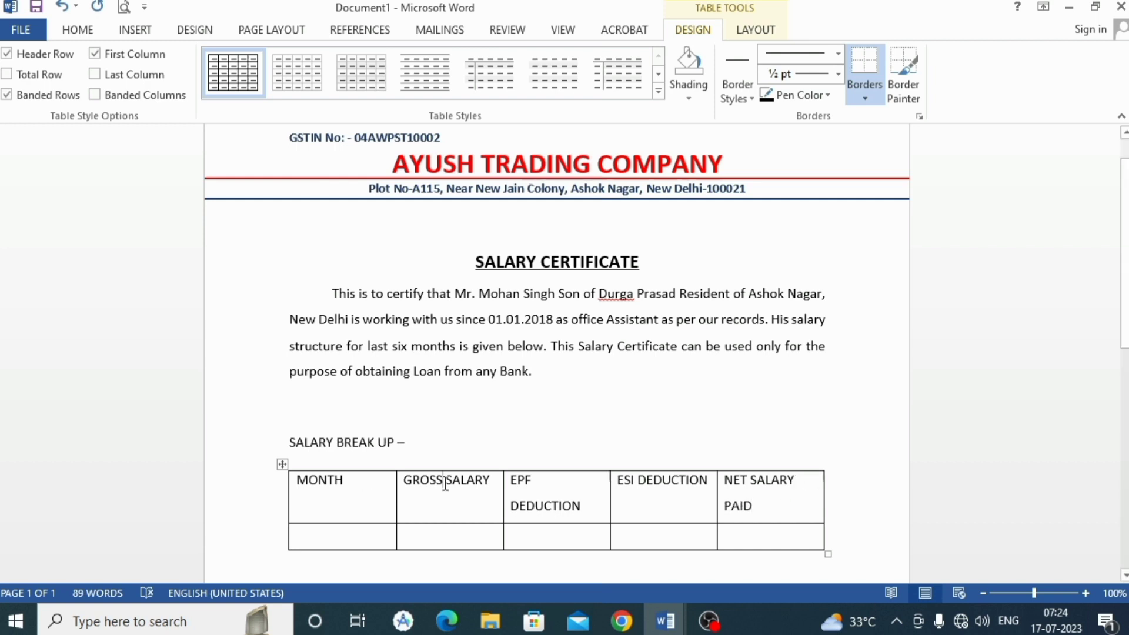
Set the table's header row to single line spacing
{"action": "scroll", "coordinate": [446, 483], "scroll_direction": "down", "scroll_amount": 1}
{"action": "scroll", "coordinate": [445, 483], "scroll_direction": "down", "scroll_amount": 1}
{"action": "scroll", "coordinate": [445, 483], "scroll_direction": "down", "scroll_amount": 1}
{"action": "scroll", "coordinate": [445, 483], "scroll_direction": "down", "scroll_amount": 1}
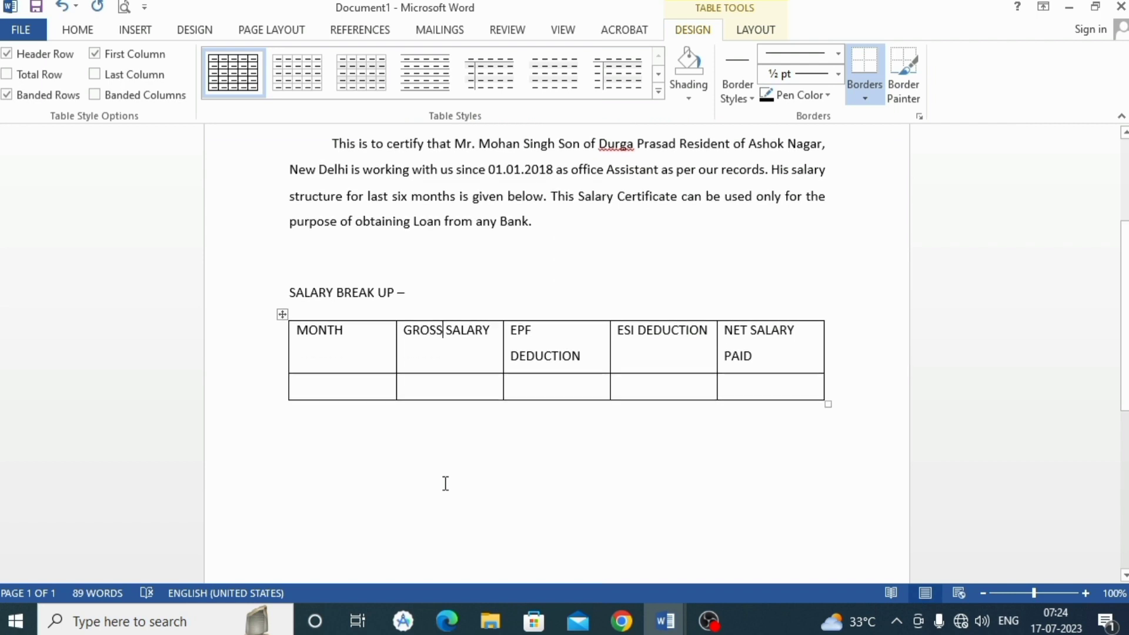
{"action": "scroll", "coordinate": [445, 483], "scroll_direction": "down", "scroll_amount": 1}
{"action": "left_click_drag", "start_coordinate": [335, 321], "coordinate": [738, 334]}
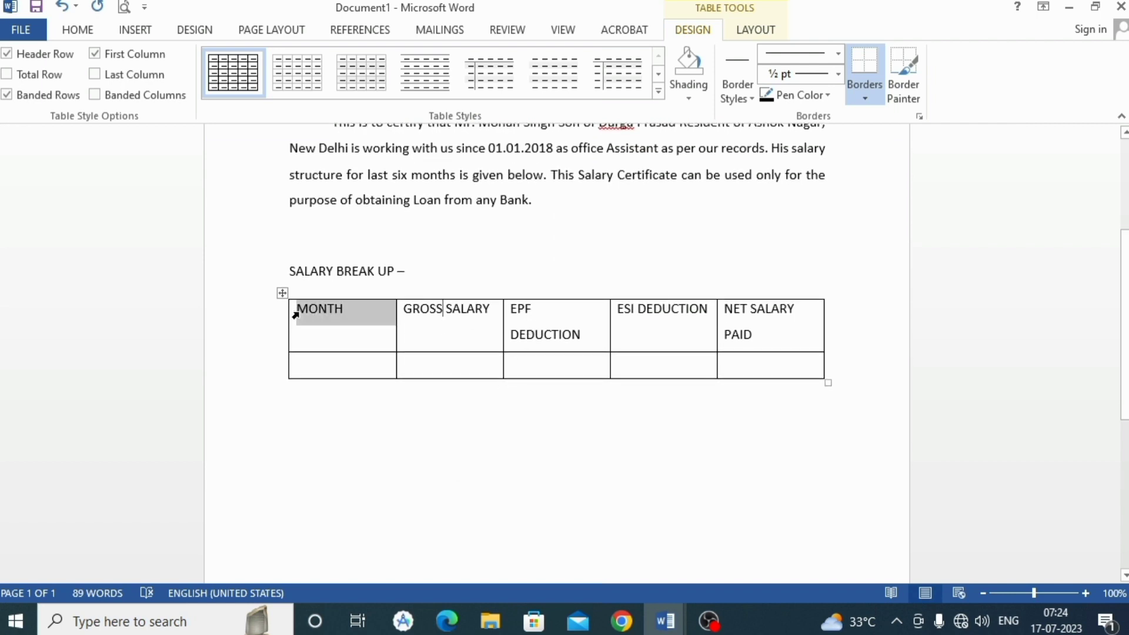
{"action": "left_click", "coordinate": [94, 29]}
{"action": "left_click", "coordinate": [400, 88]}
{"action": "left_click", "coordinate": [421, 111]}
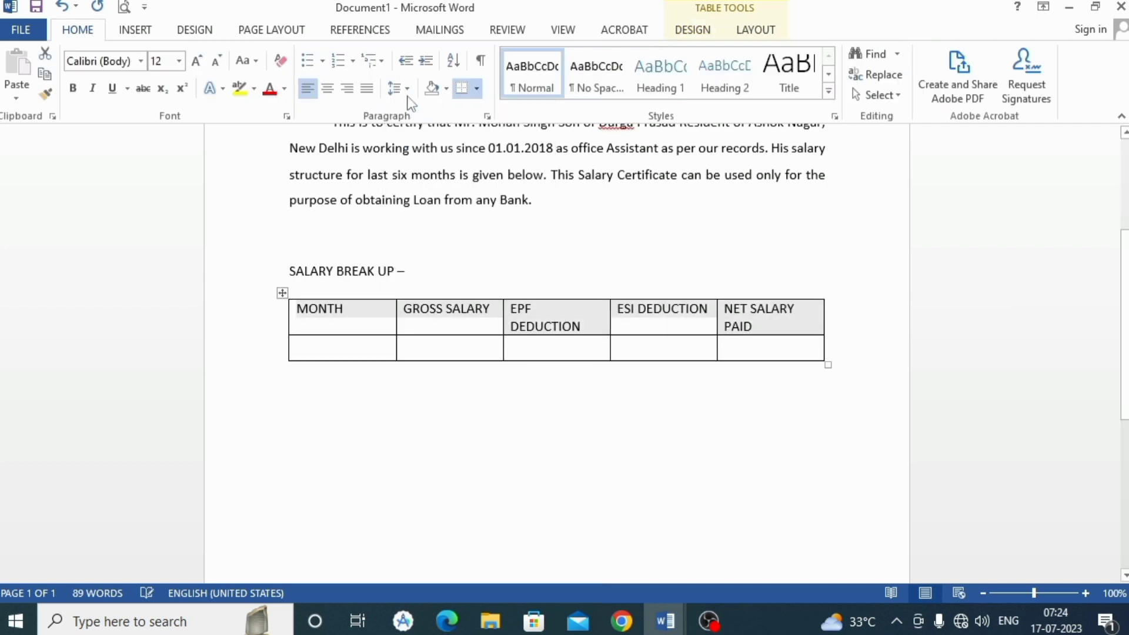
{"action": "left_click", "coordinate": [400, 88]}
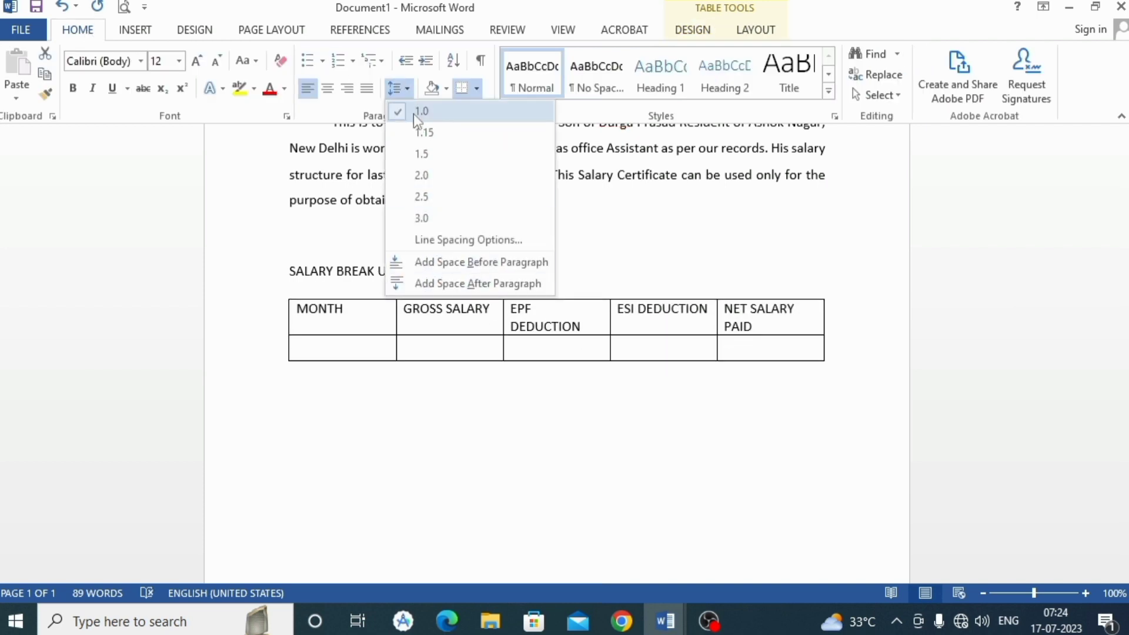
{"action": "left_click", "coordinate": [414, 114]}
Narrow the GROSS SALARY, EPF DEDUCTION and ESI DEDUCTION columns and pull in the table's right edge
{"action": "left_click", "coordinate": [511, 345]}
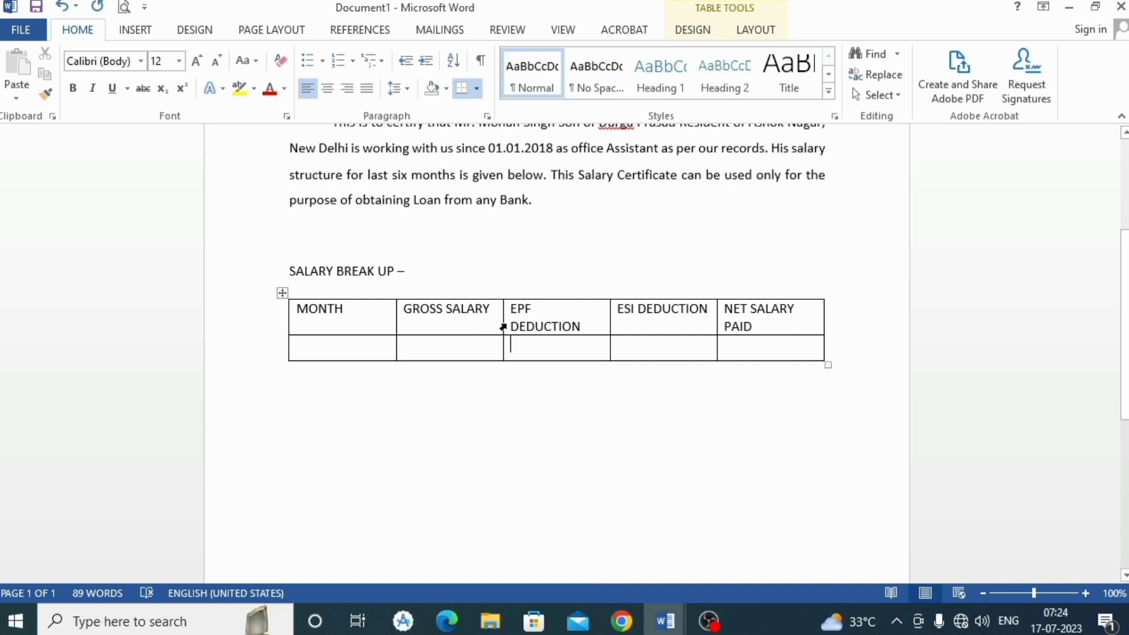
{"action": "left_click_drag", "start_coordinate": [503, 322], "coordinate": [491, 323]}
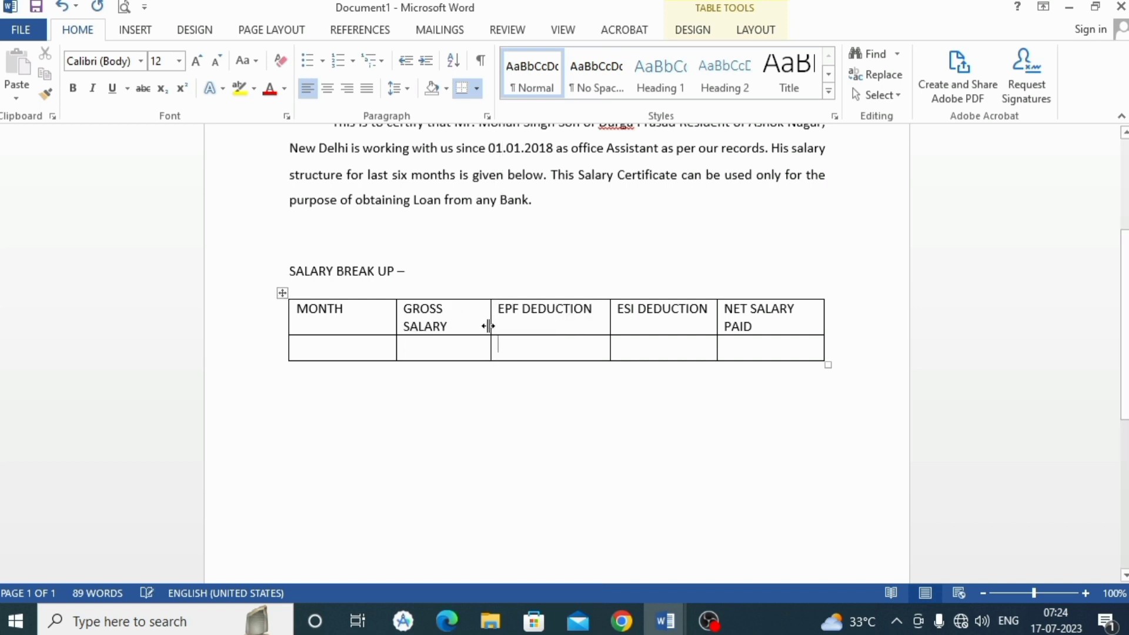
{"action": "left_click_drag", "start_coordinate": [611, 322], "coordinate": [592, 323]}
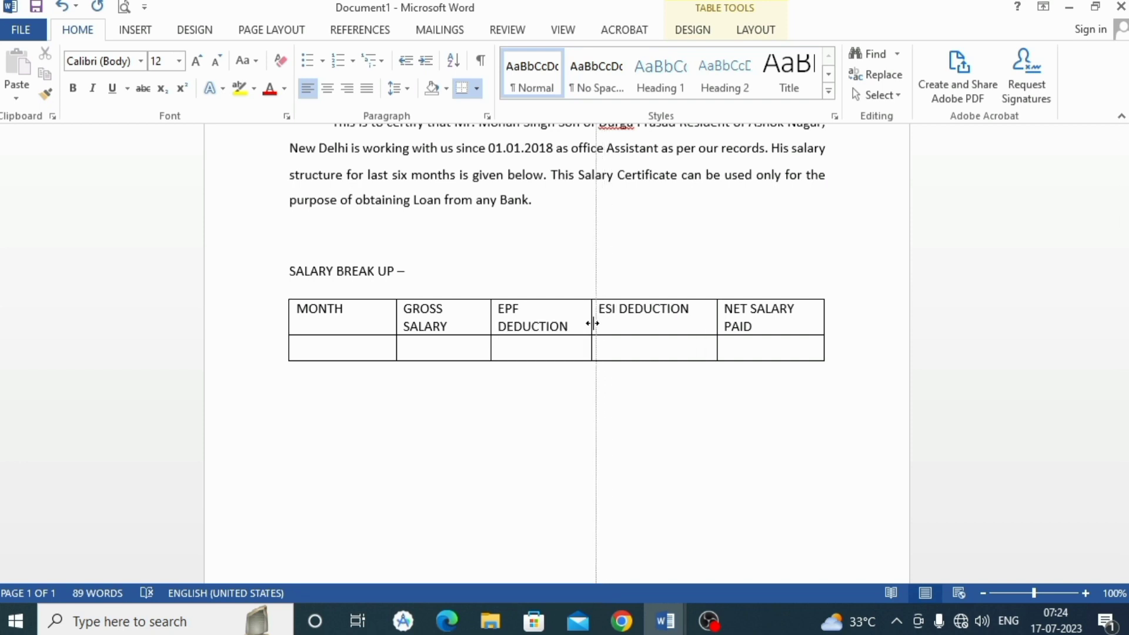
{"action": "left_click_drag", "start_coordinate": [717, 317], "coordinate": [685, 318]}
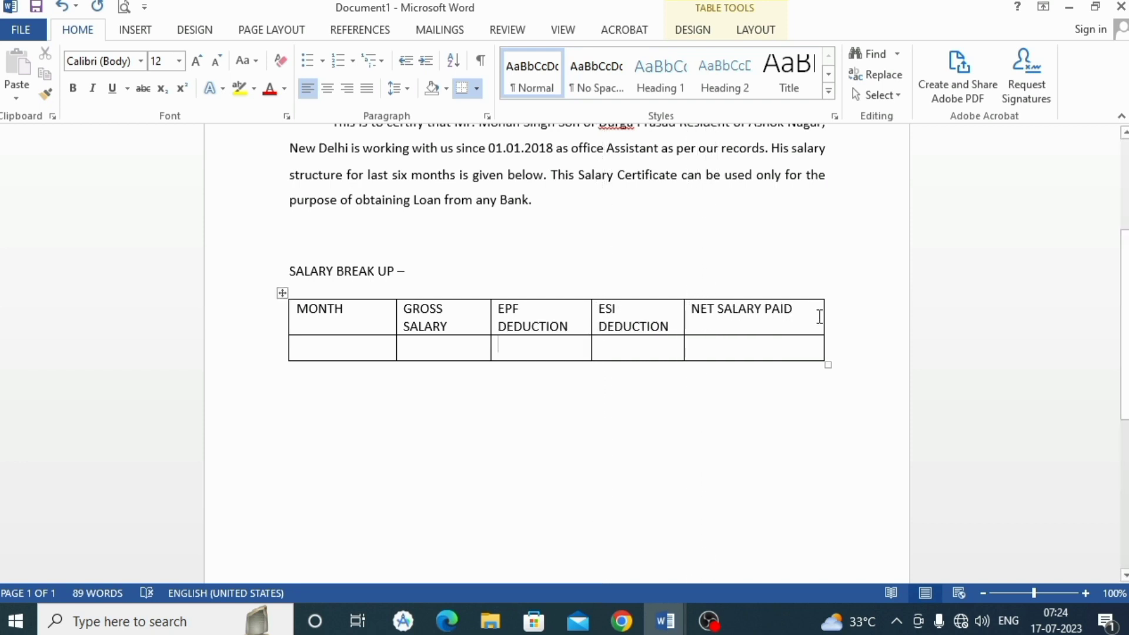
{"action": "mouse_move", "coordinate": [555, 330]}
{"action": "left_click_drag", "start_coordinate": [824, 318], "coordinate": [811, 318]}
Enter the JAN 2023 row with its gross salary and 16000 net salary
{"action": "left_click", "coordinate": [338, 347]}
{"action": "type", "text": "JAN "}
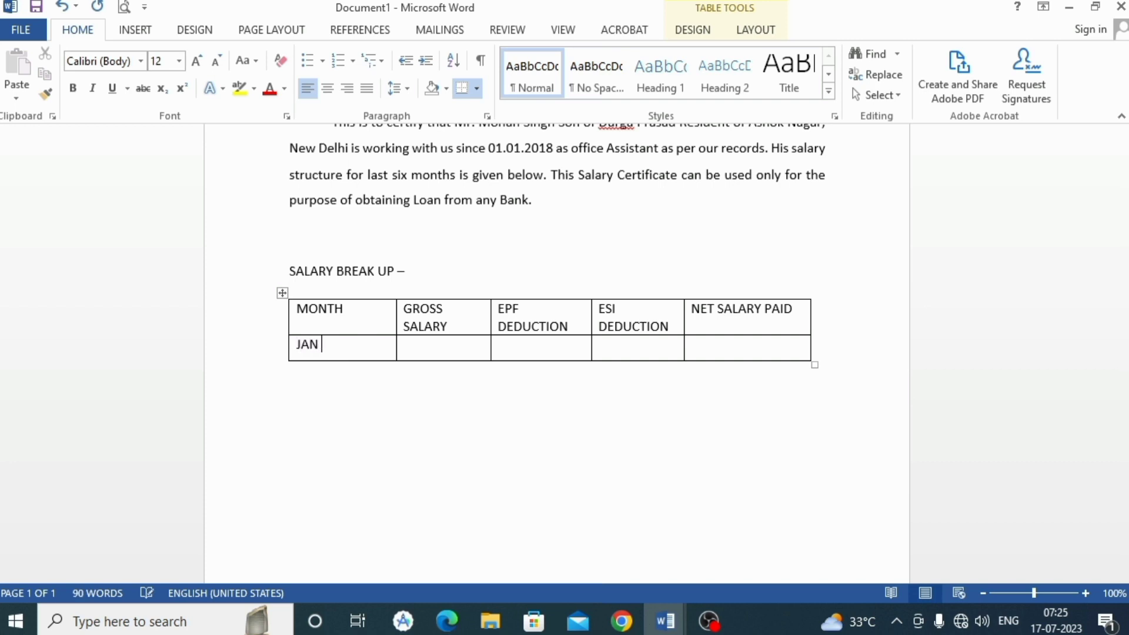
{"action": "type", "text": "2023"}
{"action": "key", "text": "Tab"}
{"action": "type", "text": "1"}
{"action": "type", "text": "6000"}
{"action": "type", "text": "0"}
{"action": "type", "text": "0"}
{"action": "key", "text": "Tab"}
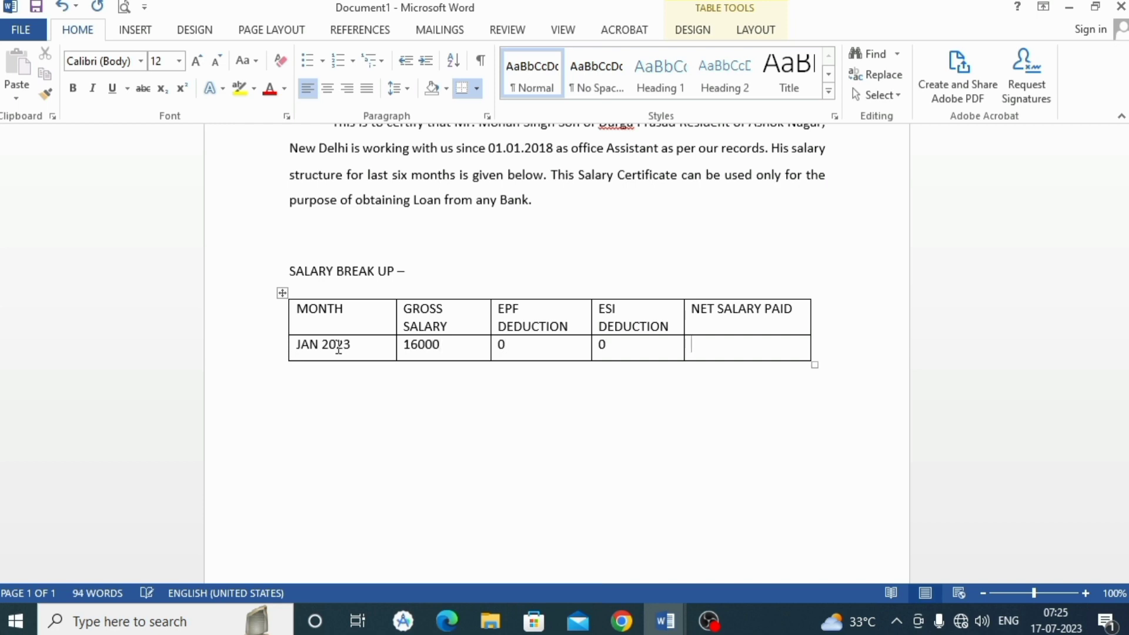
{"action": "type", "text": "16000"}
{"action": "key", "text": "Tab"}
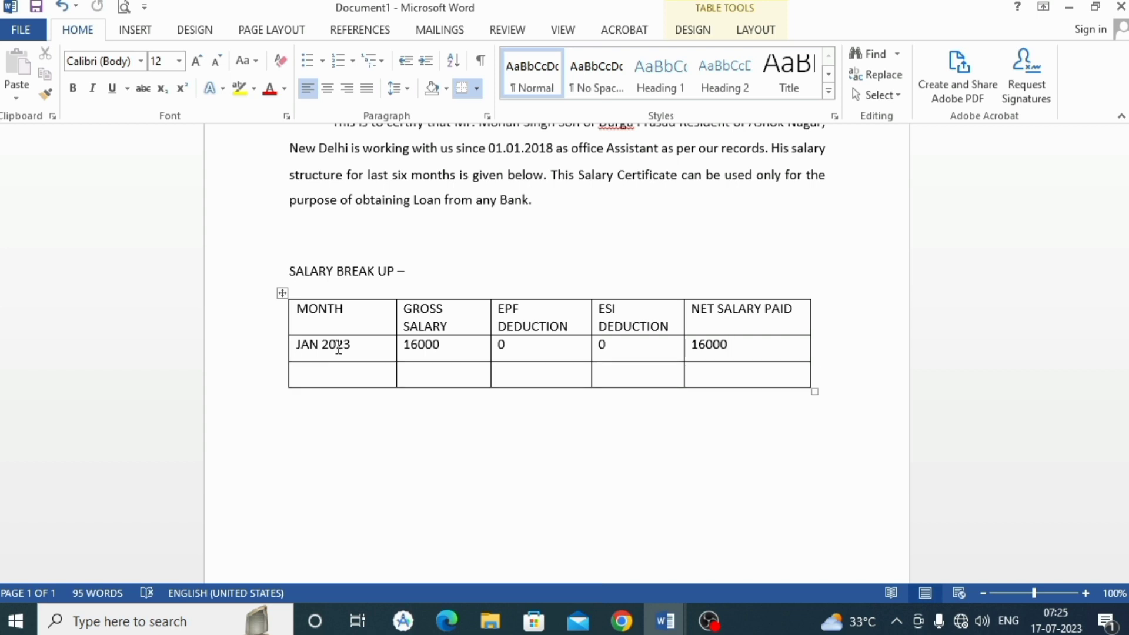
Enter the FEB 2023 row: 16000 gross, 0 EPF and ESI deductions, 16000 net
{"action": "type", "text": "FEB "}
{"action": "type", "text": "20"}
{"action": "type", "text": "23\t"}
{"action": "type", "text": "1600"}
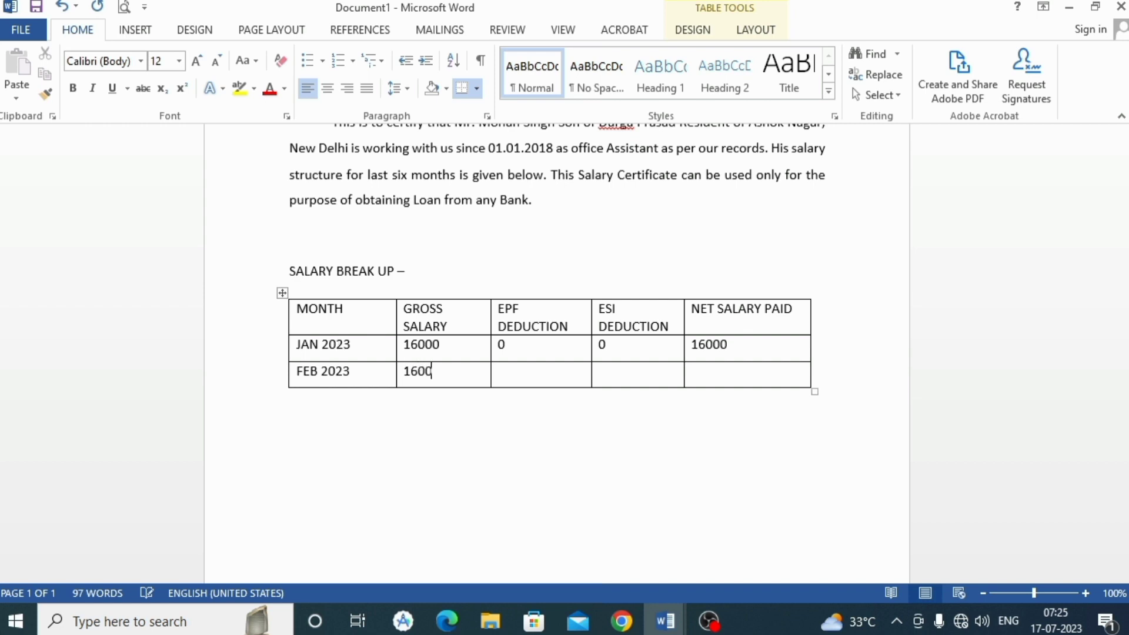
{"action": "type", "text": "0"}
{"action": "key", "text": "Tab"}
{"action": "type", "text": "0"}
{"action": "key", "text": "Tab"}
{"action": "type", "text": "0"}
{"action": "key", "text": "Tab"}
{"action": "type", "text": "1"}
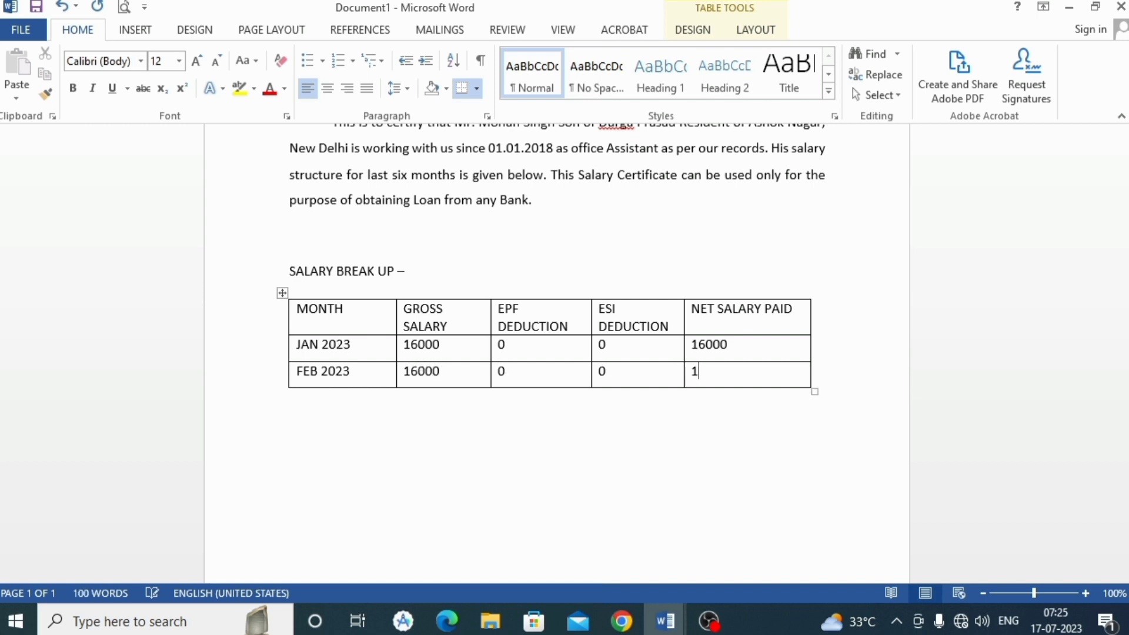
{"action": "type", "text": "6000"}
{"action": "key", "text": "Tab"}
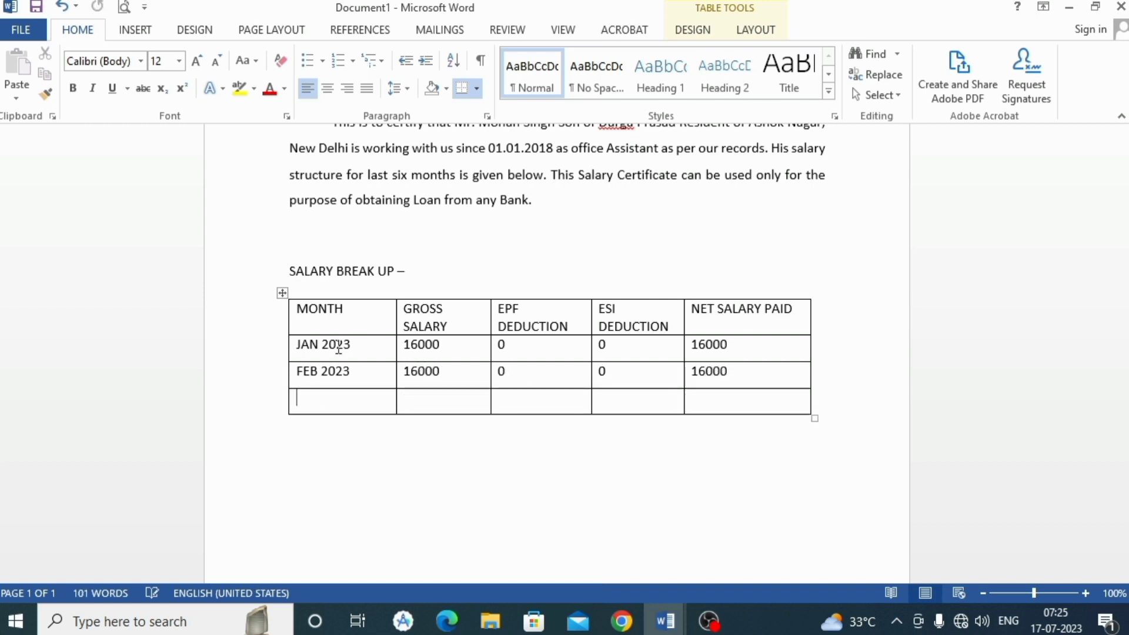
Enter the MARCH row with 18000 gross salary and 0 deductions
{"action": "type", "text": "MA"}
{"action": "type", "text": "RCH"}
{"action": "key", "text": "Tab"}
{"action": "type", "text": "1"}
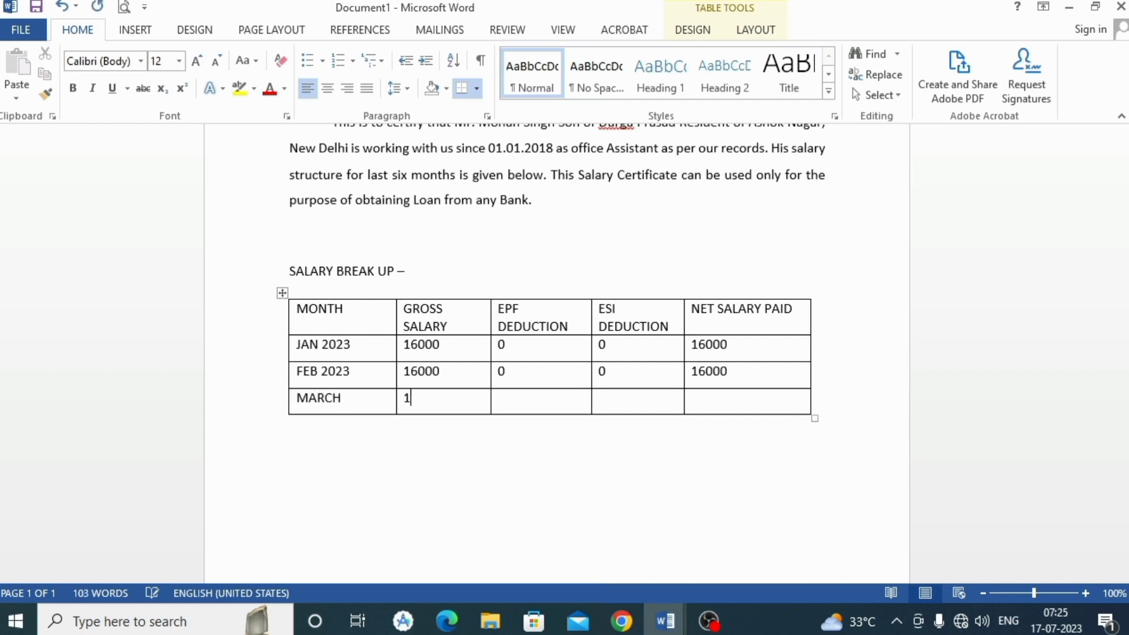
{"action": "type", "text": "8000"}
{"action": "key", "text": "Tab"}
{"action": "type", "text": "0"}
{"action": "key", "text": "Tab"}
{"action": "type", "text": "0"}
{"action": "type", "text": "18000"}
{"action": "key", "text": "Tab"}
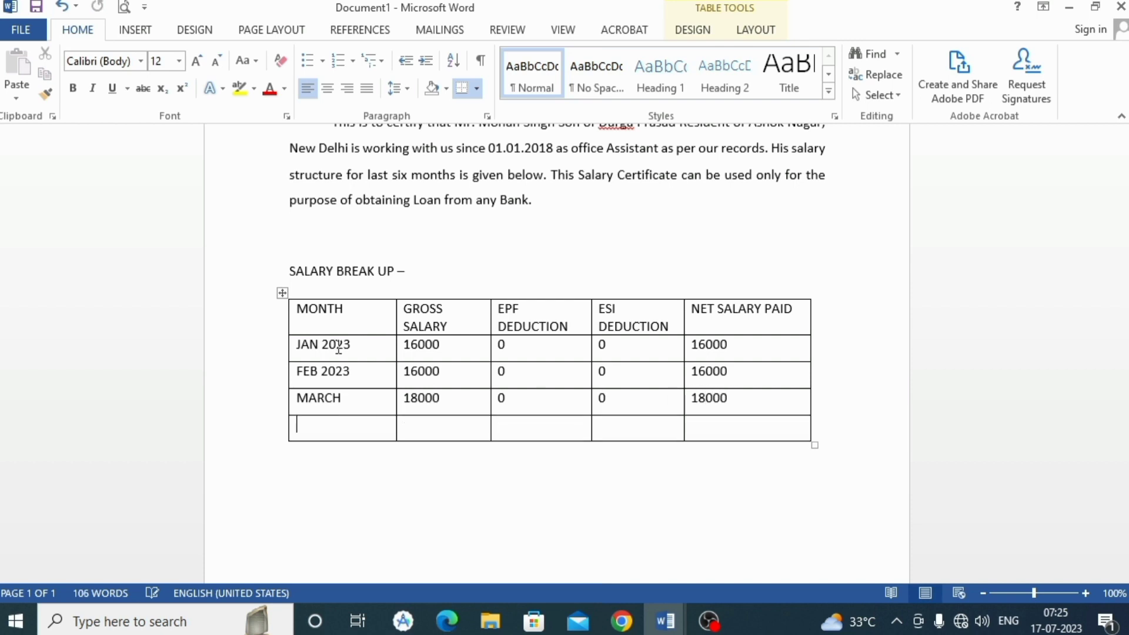
Add the APR 2023 row with 18000 gross and 0 deductions, and add 2023 to MARCH
{"action": "type", "text": "APR "}
{"action": "type", "text": "2023"}
{"action": "key", "text": "Up"}
{"action": "type", "text": "2023"}
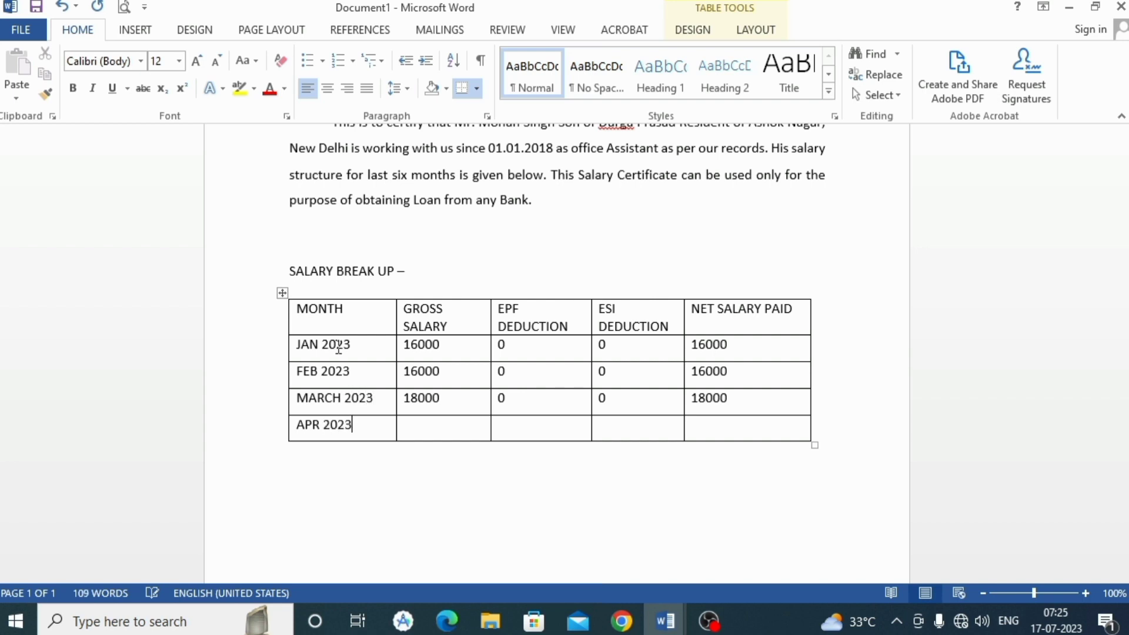
{"action": "type", "text": "18000"}
{"action": "key", "text": "Tab"}
{"action": "type", "text": "0"}
{"action": "key", "text": "Tab"}
{"action": "type", "text": "0"}
{"action": "key", "text": "Tab"}
{"action": "type", "text": "1800"}
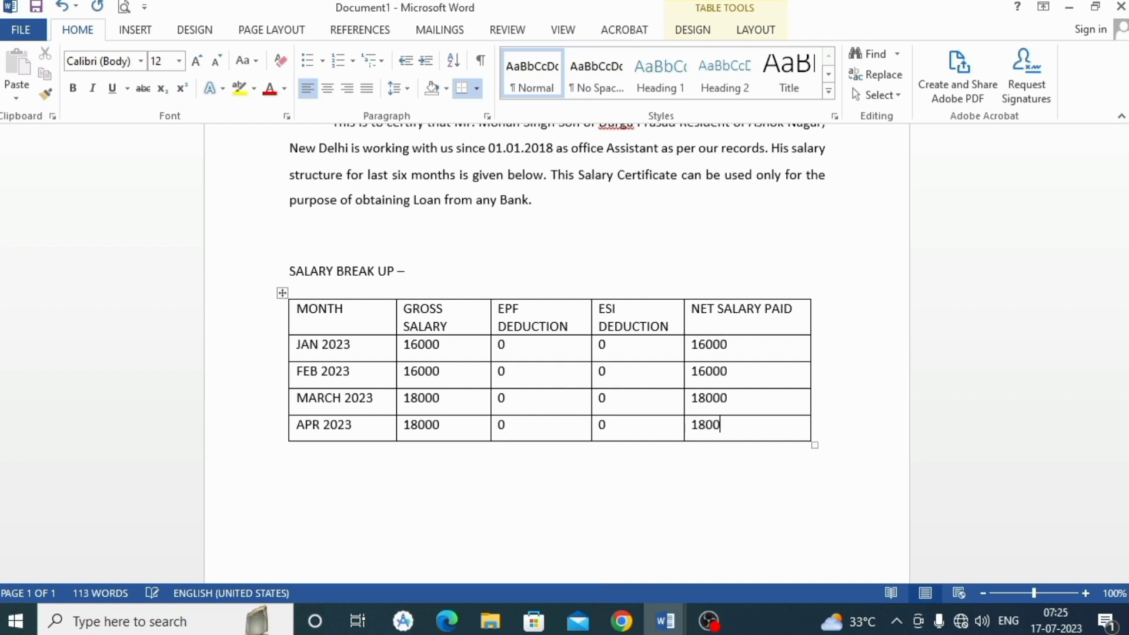
{"action": "type", "text": "0"}
Add MAY 2023 and JUNE 2023 rows and paste the APR figures (18000, 0, 0, 18000) into them
{"action": "key", "text": "Tab"}
{"action": "type", "text": "M"}
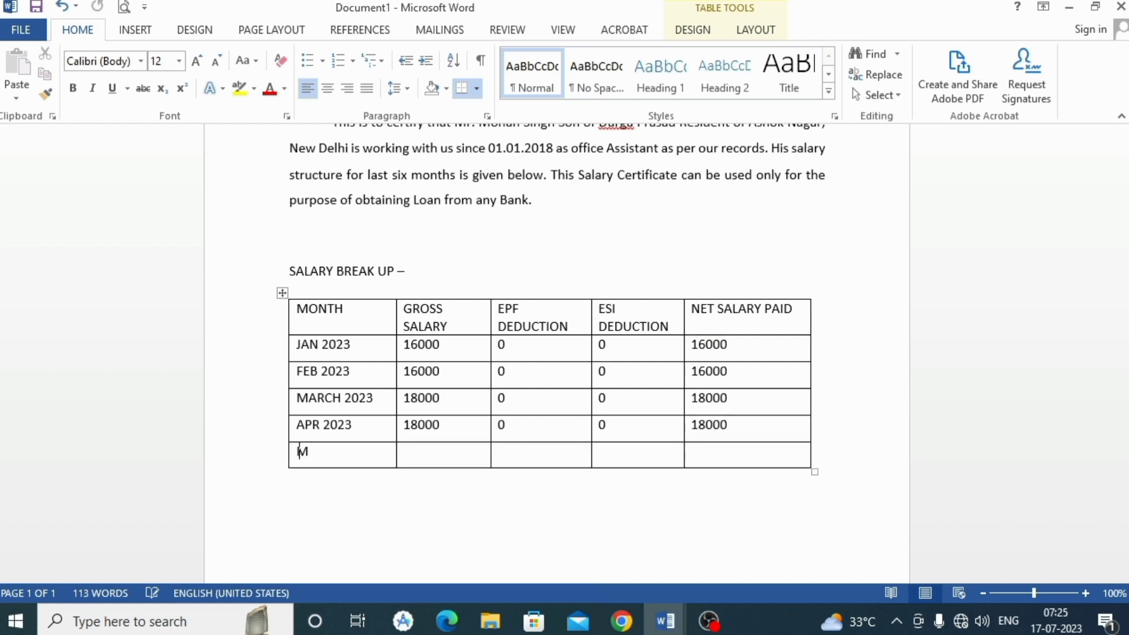
{"action": "type", "text": "AY 202"}
{"action": "type", "text": "3"}
{"action": "key", "text": "Tab"}
{"action": "key", "text": "Tab"}
{"action": "key", "text": "Tab"}
{"action": "key", "text": "Tab"}
{"action": "key", "text": "Tab"}
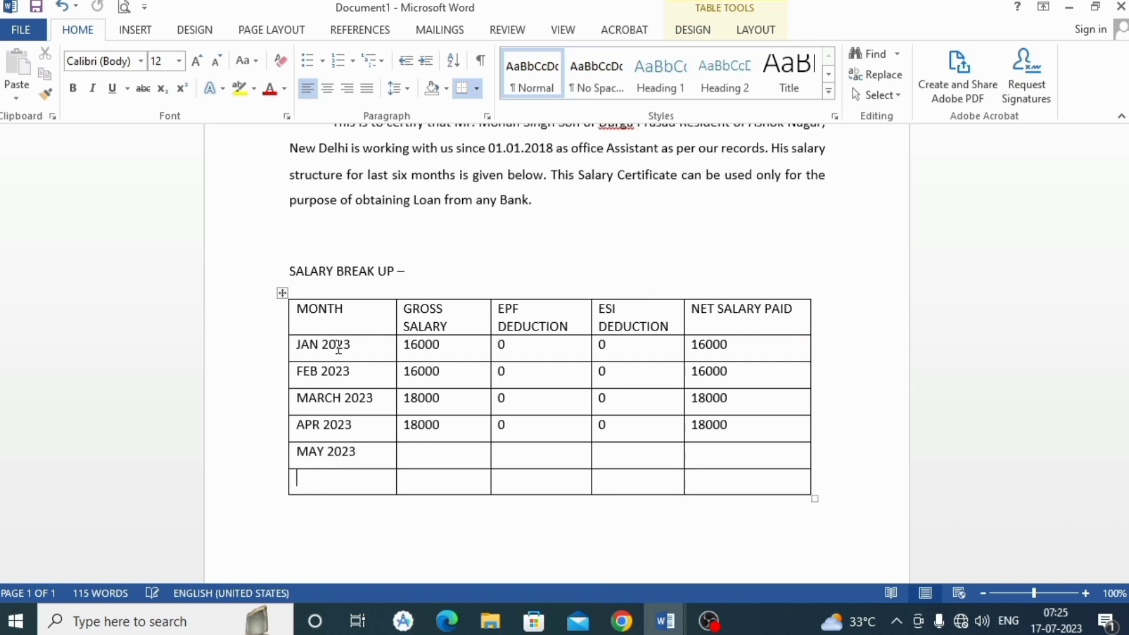
{"action": "key", "text": "Tab"}
{"action": "key", "text": "shift+Tab"}
{"action": "type", "text": "J"}
{"action": "type", "text": "UNE "}
{"action": "type", "text": "2023"}
{"action": "left_click_drag", "start_coordinate": [412, 428], "coordinate": [748, 437]}
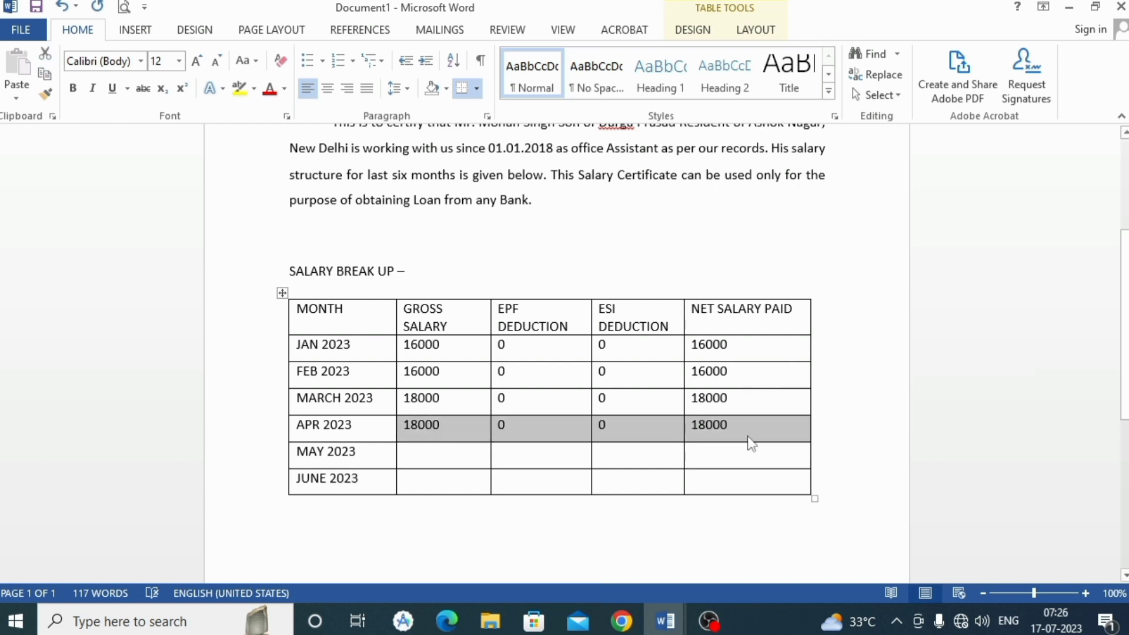
{"action": "key", "text": "ctrl+c"}
{"action": "left_click_drag", "start_coordinate": [428, 461], "coordinate": [711, 490]}
{"action": "key", "text": "ctrl+v"}
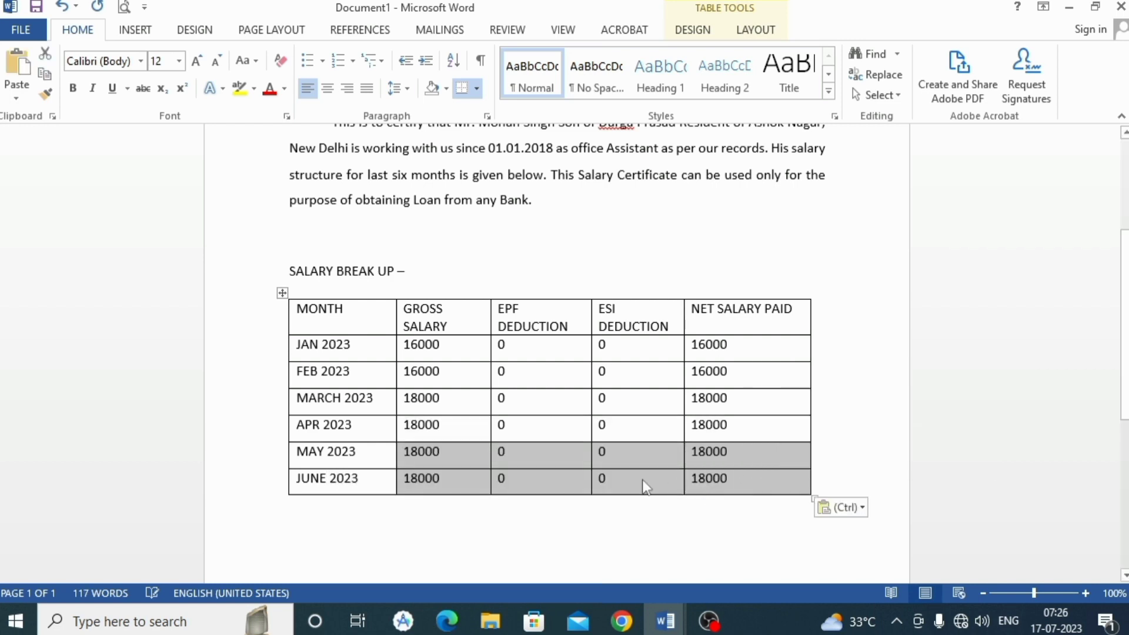
{"action": "left_click", "coordinate": [462, 462]}
{"action": "left_click", "coordinate": [353, 327]}
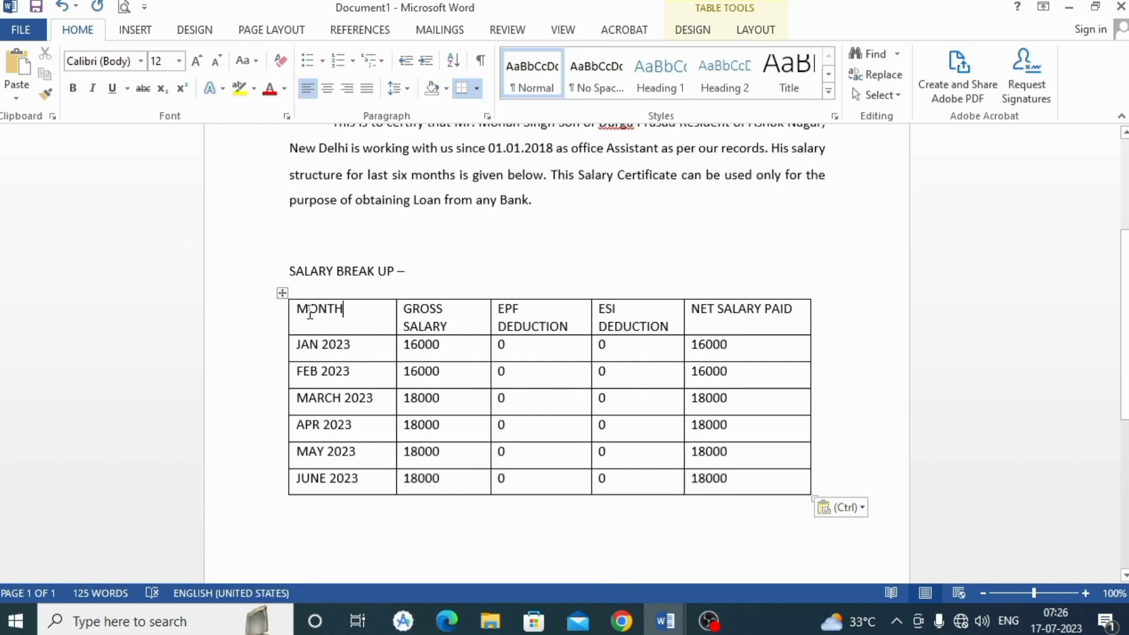
Bold the MONTH-to-NET SALARY PAID header row and give it light grey shading
{"action": "left_click_drag", "start_coordinate": [298, 307], "coordinate": [731, 323]}
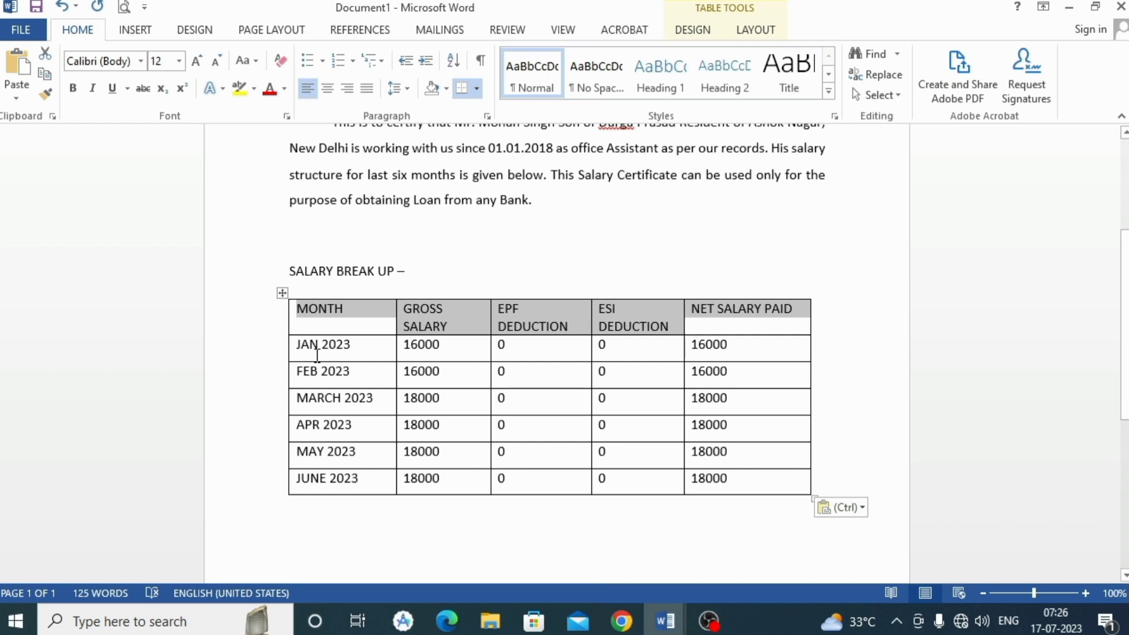
{"action": "left_click", "coordinate": [73, 87]}
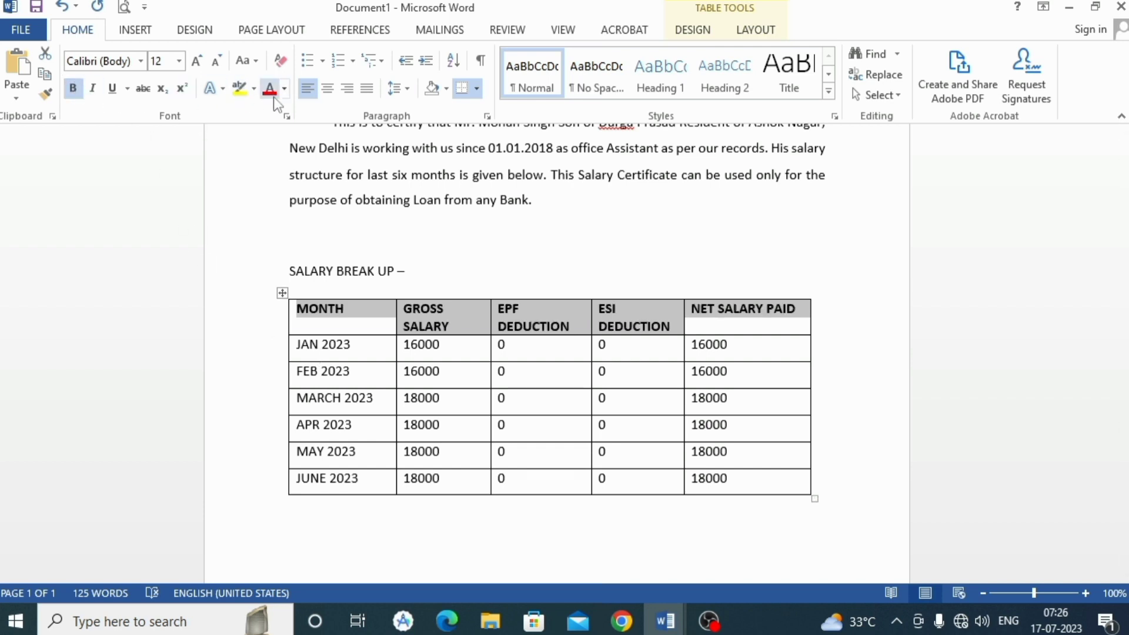
{"action": "left_click", "coordinate": [447, 89]}
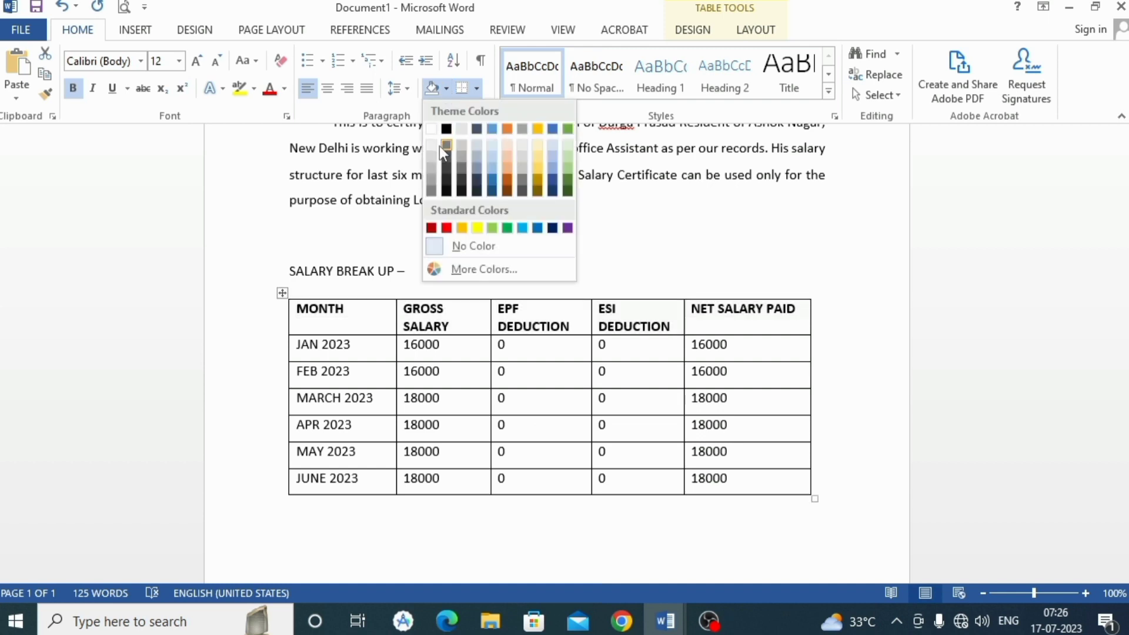
{"action": "left_click", "coordinate": [430, 158]}
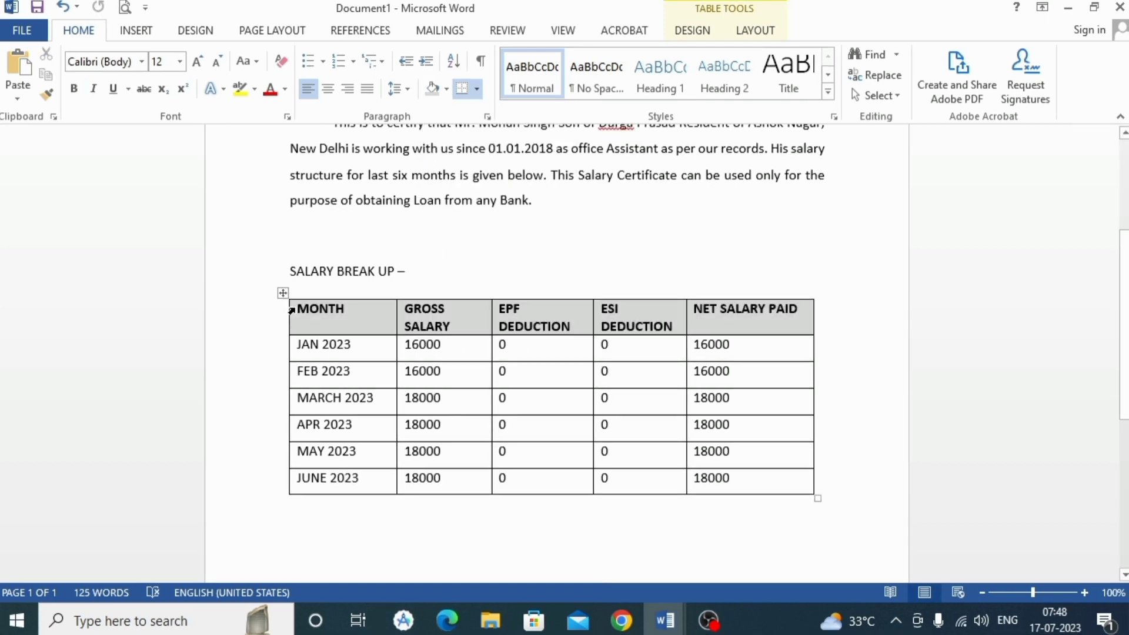
{"action": "left_click_drag", "start_coordinate": [291, 311], "coordinate": [725, 478]}
{"action": "left_click", "coordinate": [727, 478]}
{"action": "scroll", "coordinate": [449, 419], "scroll_direction": "down", "scroll_amount": 3}
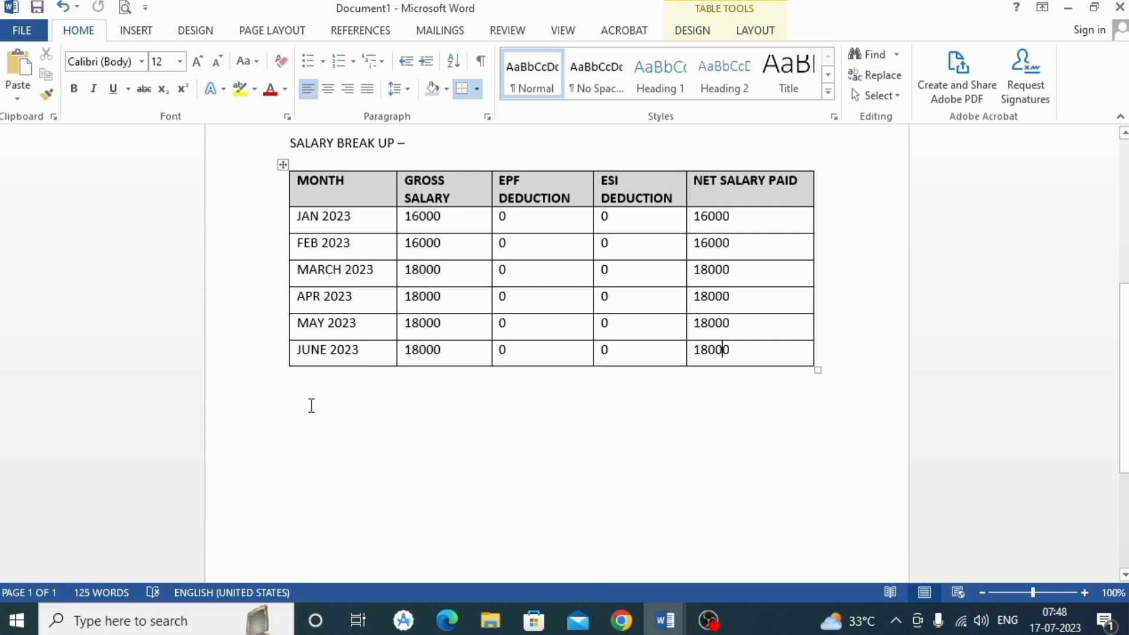
Type 'Date:-' and 'Place:- New Delhi' below the table, and start the signatory text right of Date
{"action": "left_click", "coordinate": [296, 418]}
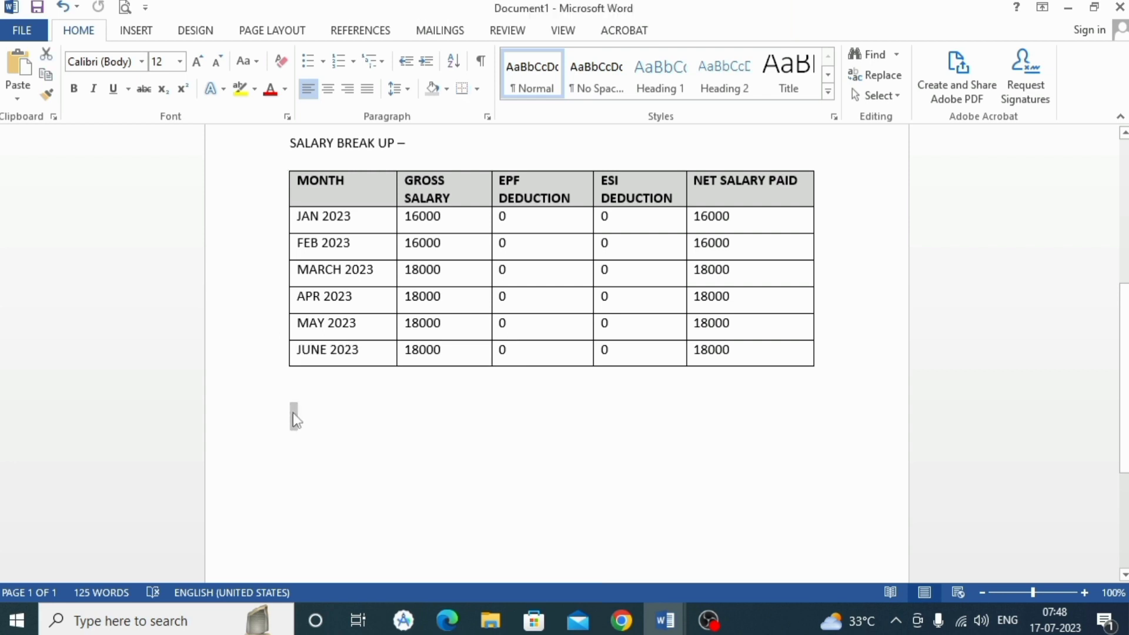
{"action": "left_click", "coordinate": [295, 413]}
{"action": "type", "text": "Date "}
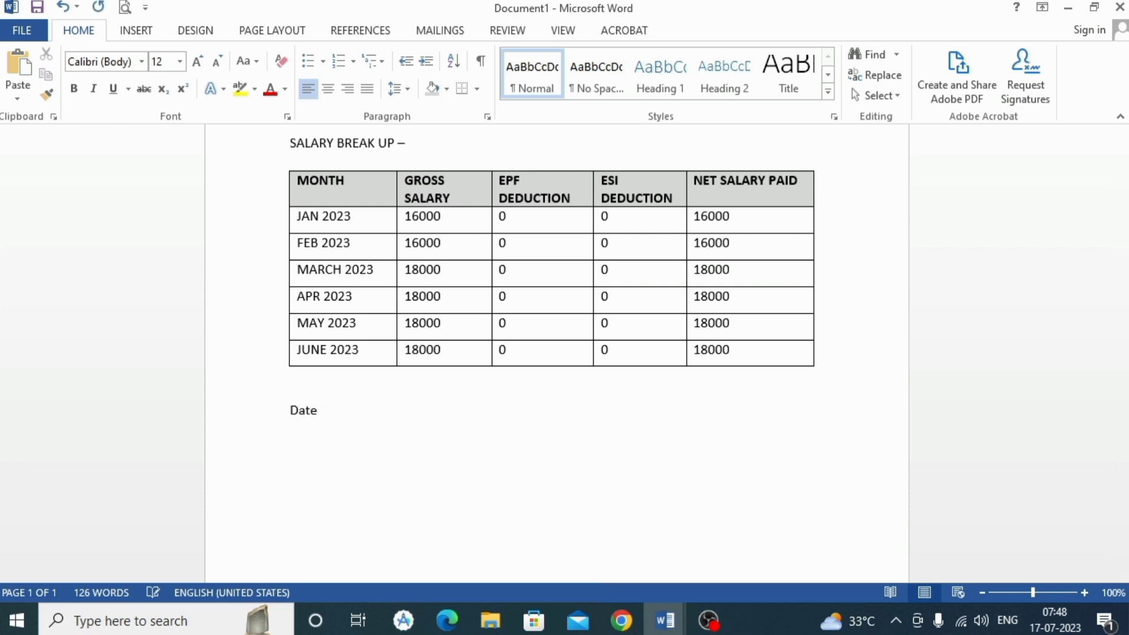
{"action": "type", "text": ":-"}
{"action": "key", "text": "Return"}
{"action": "type", "text": "Place:- "}
{"action": "type", "text": "New "}
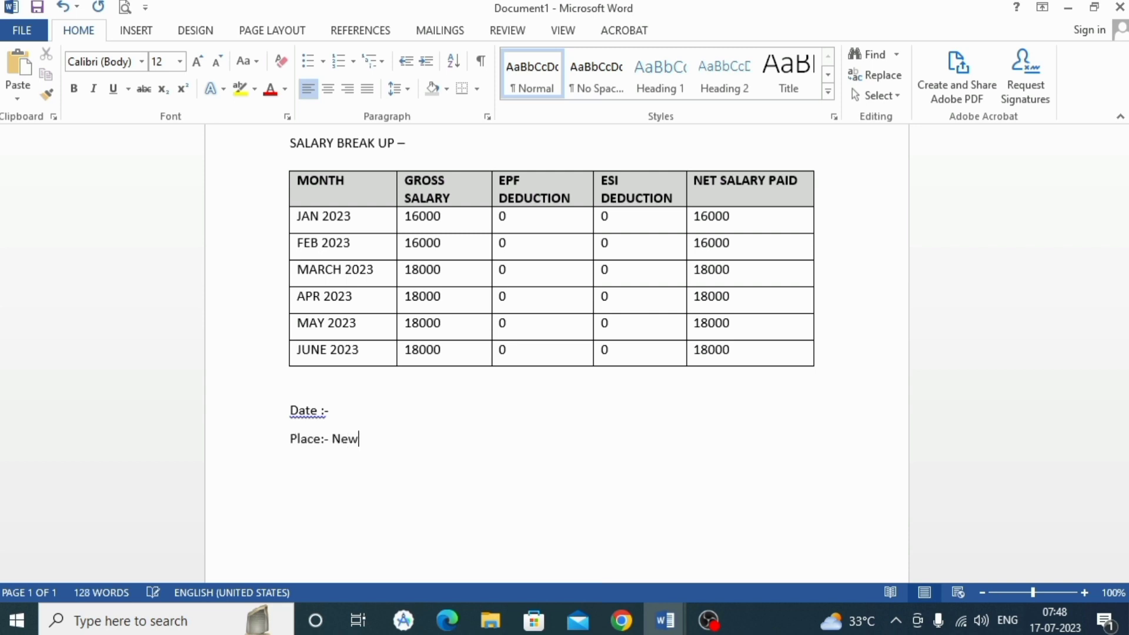
{"action": "type", "text": "Delh"}
{"action": "left_click", "coordinate": [330, 411]}
{"action": "key", "text": "BackSpace"}
{"action": "key", "text": "Tab"}
{"action": "key", "text": "Tab"}
{"action": "key", "text": "Tab"}
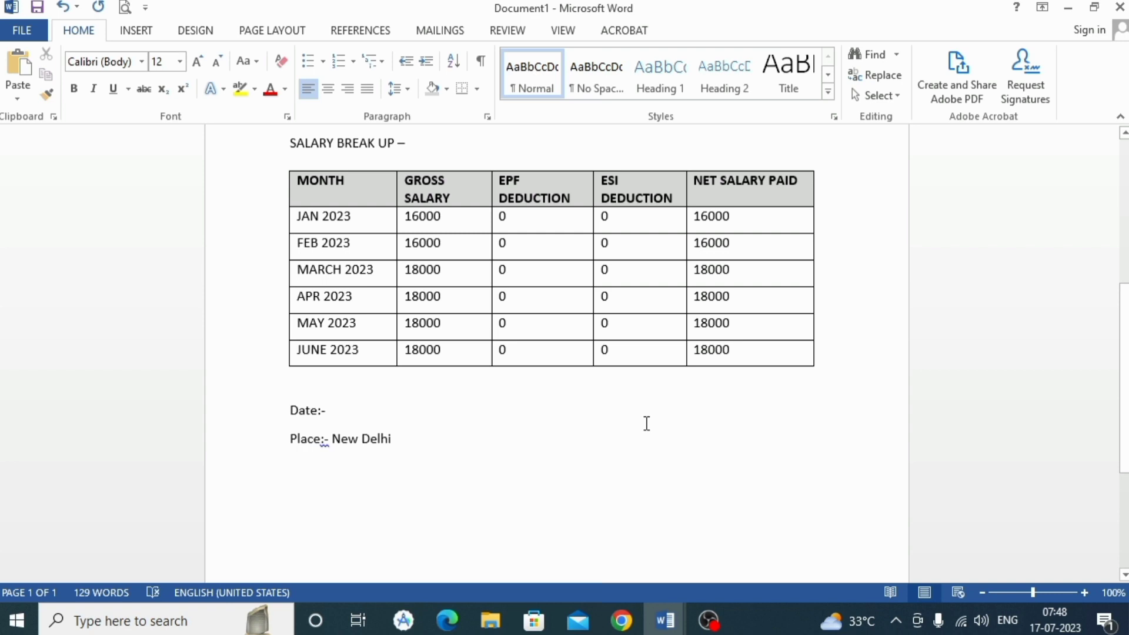
{"action": "type", "text": "Authorize"}
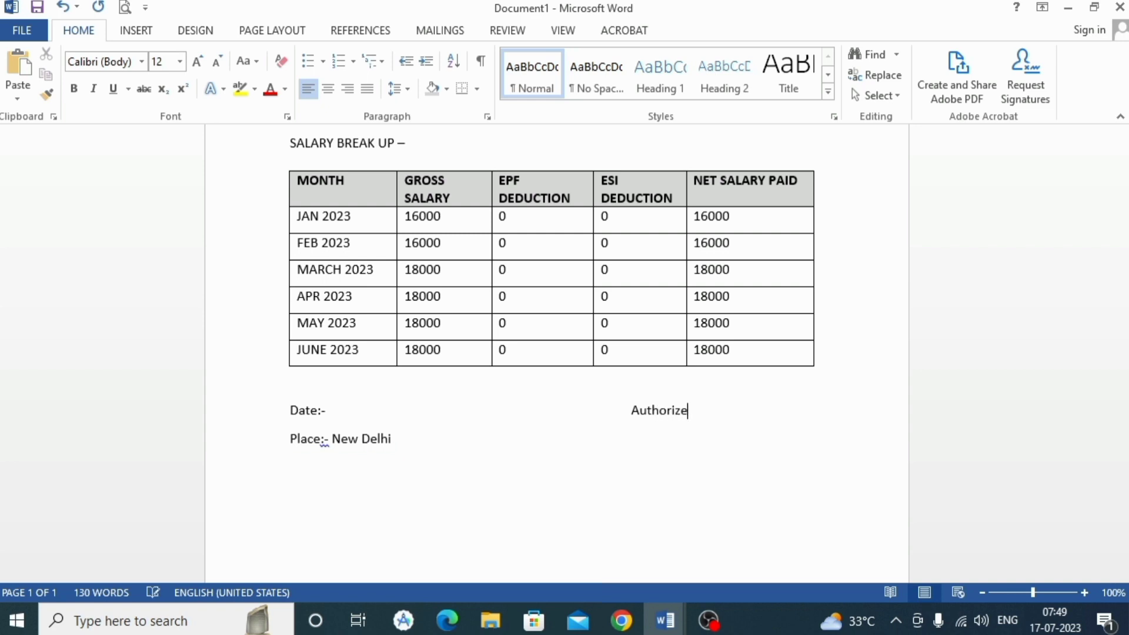
{"action": "type", "text": "d Sig"}
{"action": "type", "text": "natory"}
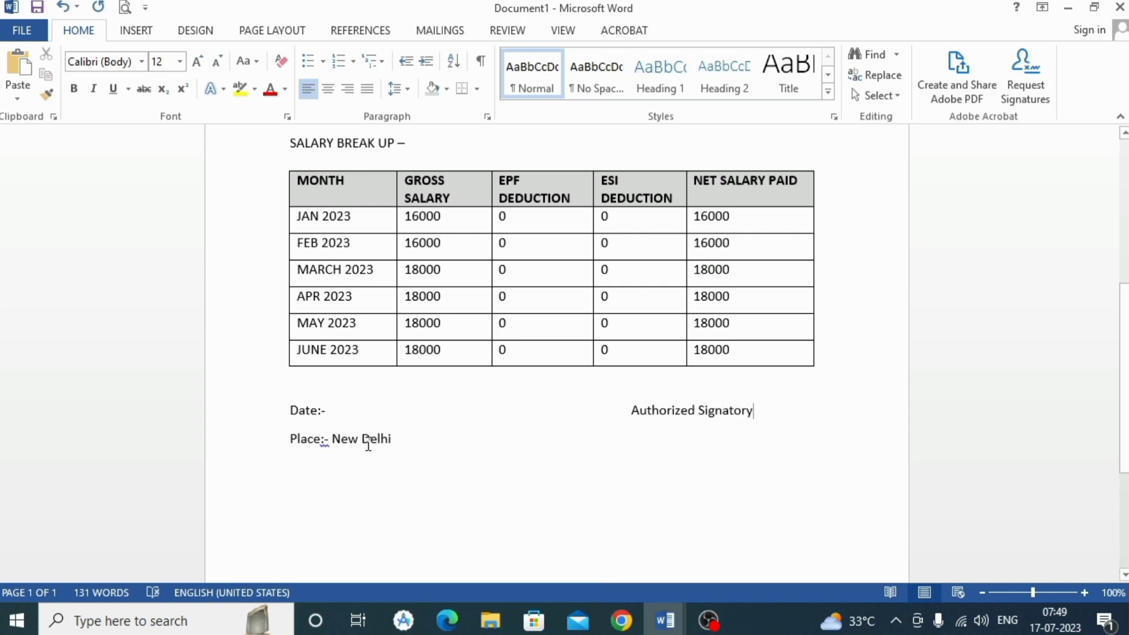
Remove the extra spacing after the Date and Place lines
{"action": "left_click_drag", "start_coordinate": [288, 414], "coordinate": [469, 447]}
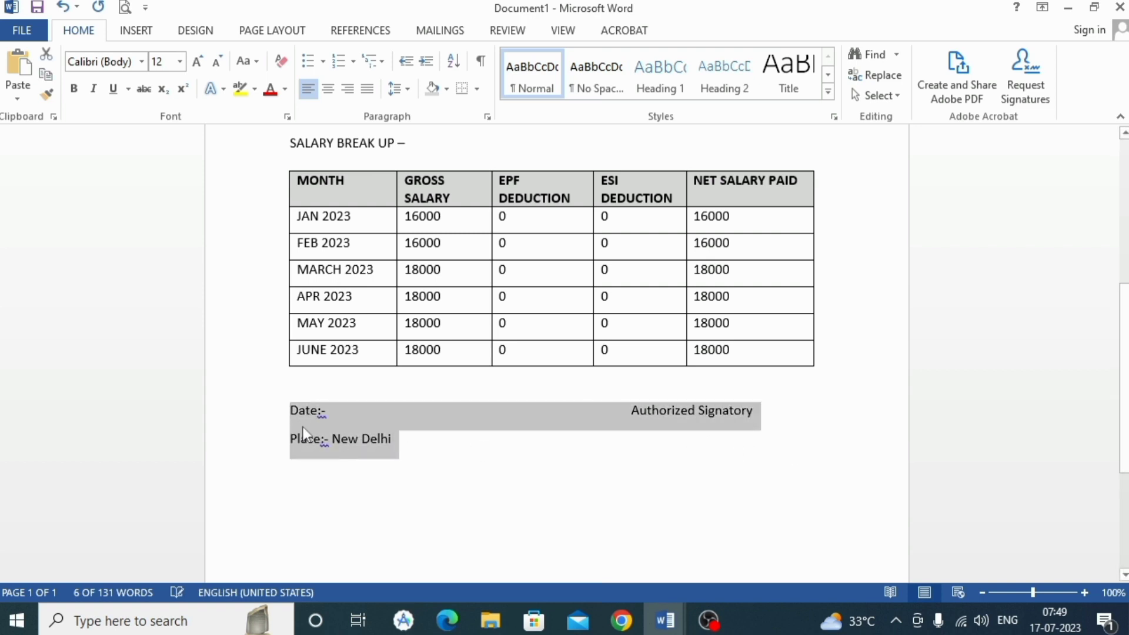
{"action": "left_click", "coordinate": [400, 88]}
{"action": "left_click", "coordinate": [422, 110]}
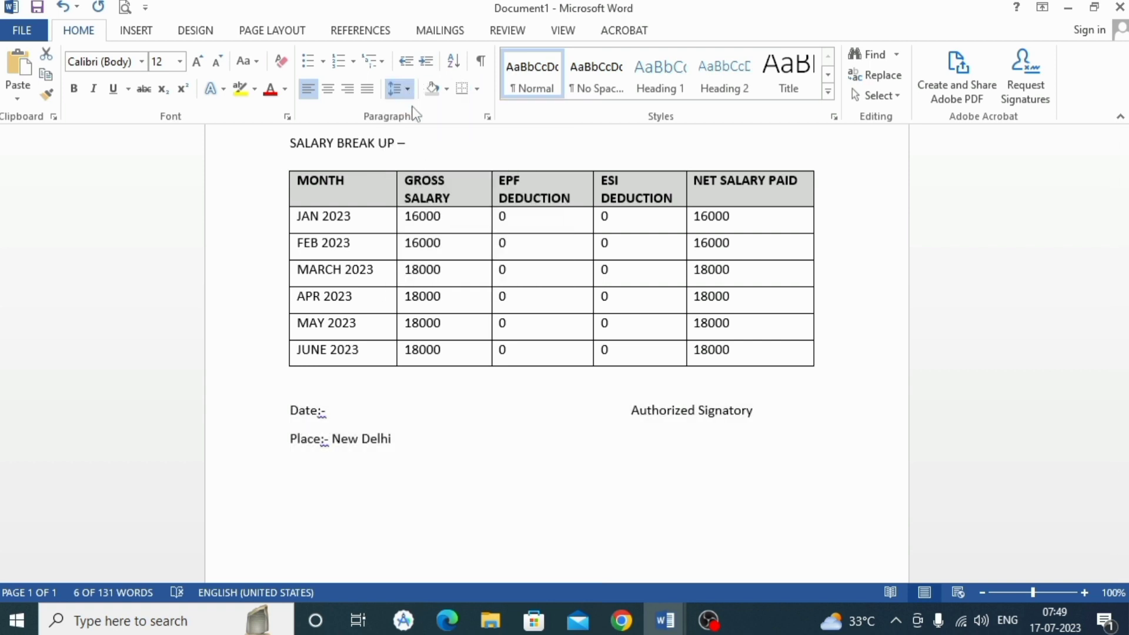
{"action": "left_click", "coordinate": [405, 88]}
{"action": "left_click", "coordinate": [432, 282]}
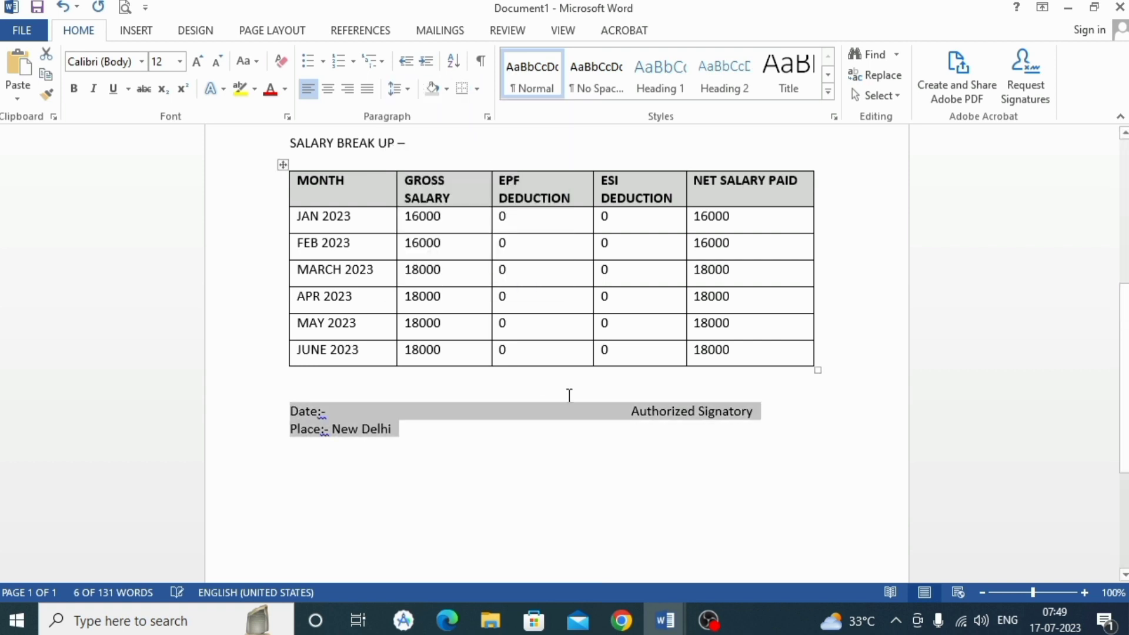
{"action": "key", "text": "Right"}
Move Authorized Signatory onto its own right-aligned line below Place:- New Delhi
{"action": "left_click_drag", "start_coordinate": [628, 412], "coordinate": [799, 411]}
{"action": "key", "text": "ctrl+c"}
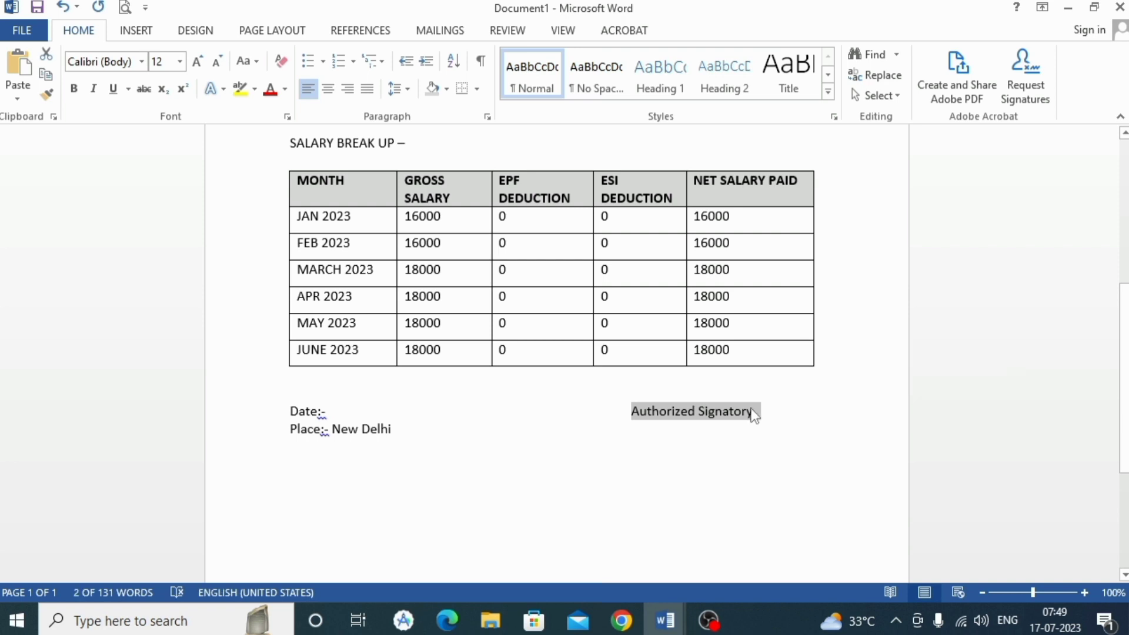
{"action": "key", "text": "Delete"}
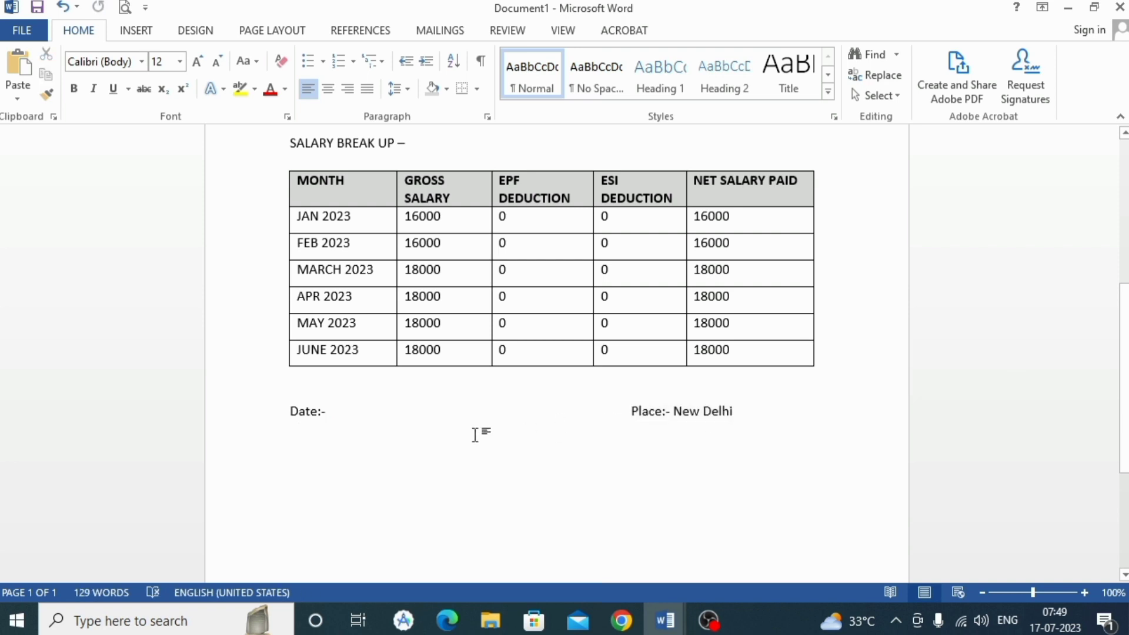
{"action": "key", "text": "BackSpace"}
{"action": "key", "text": "BackSpace"}
{"action": "key", "text": "BackSpace"}
{"action": "key", "text": "BackSpace"}
{"action": "key", "text": "BackSpace"}
{"action": "key", "text": "BackSpace"}
{"action": "key", "text": "BackSpace"}
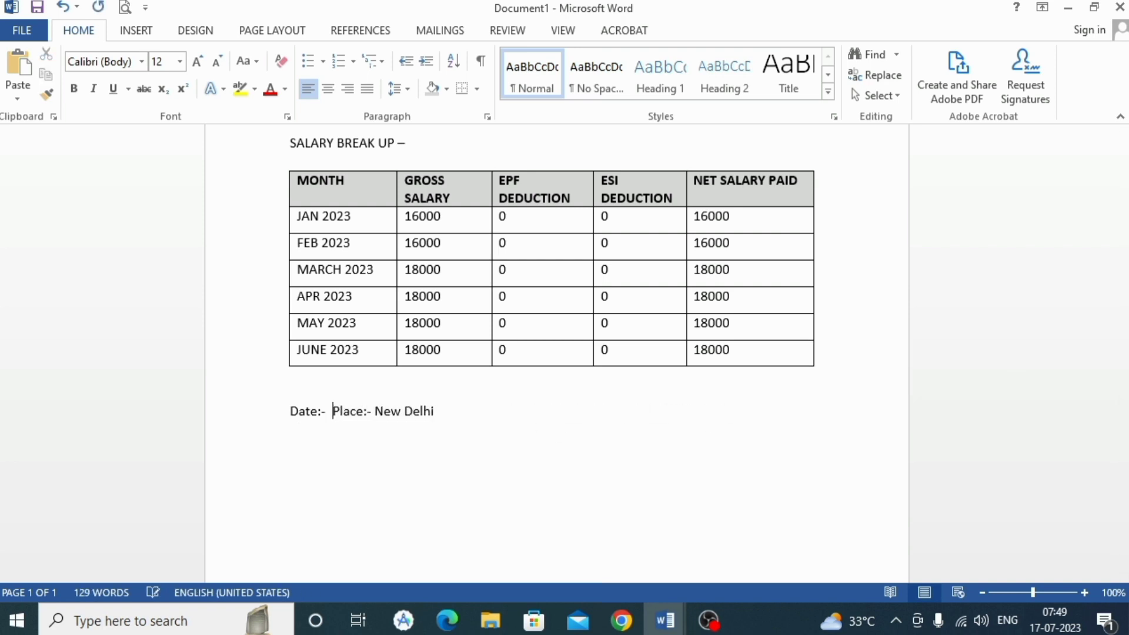
{"action": "key", "text": "Return"}
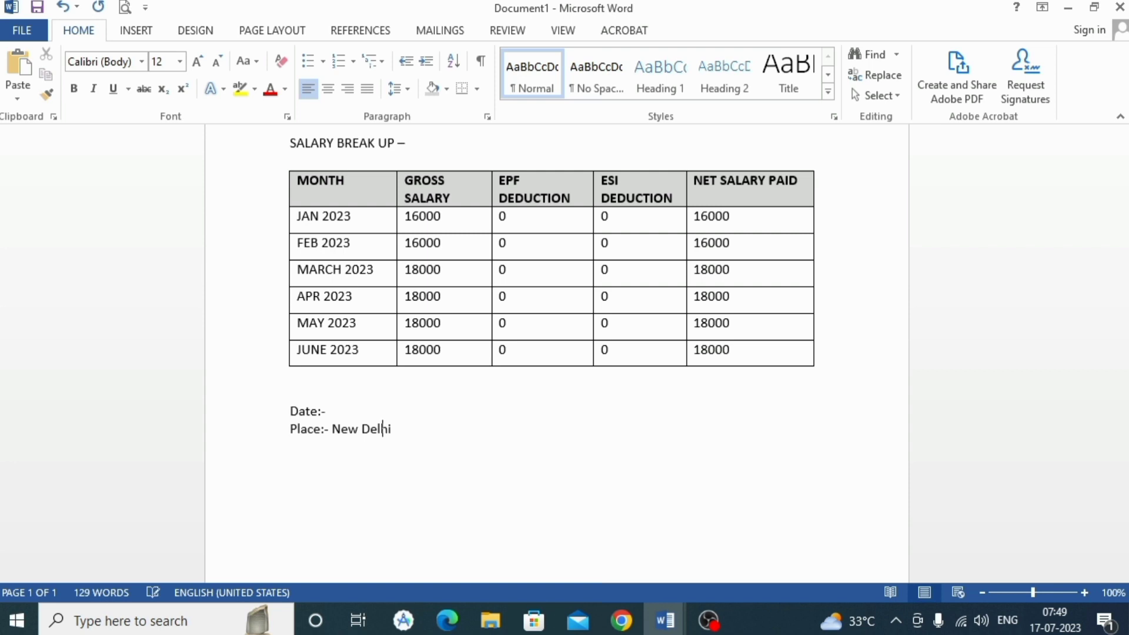
{"action": "key", "text": "ctrl+v"}
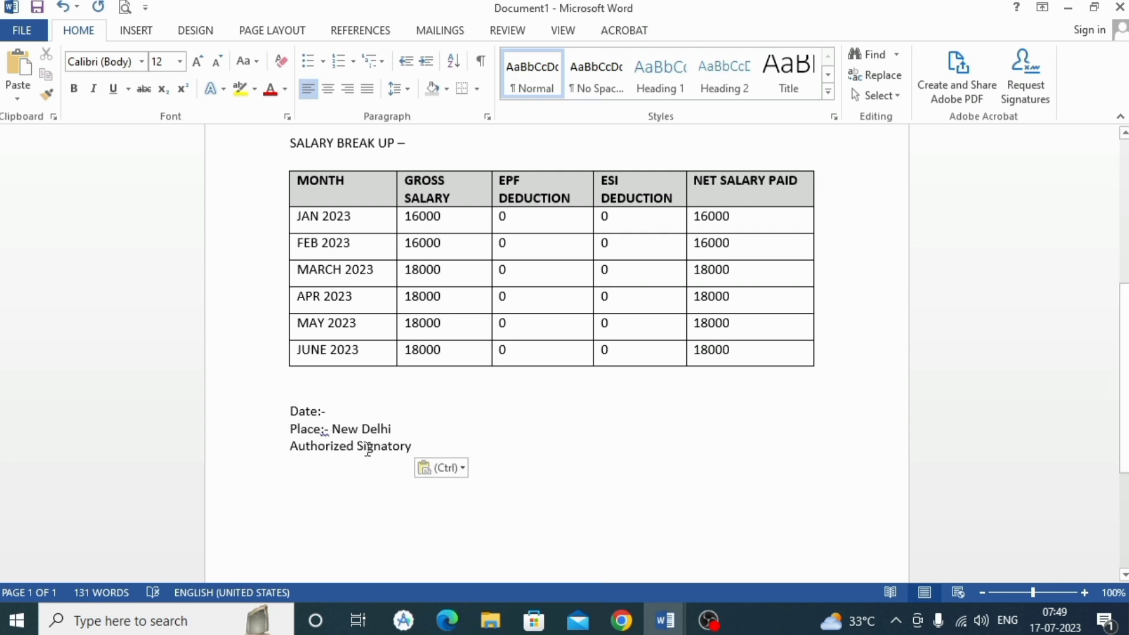
{"action": "left_click", "coordinate": [348, 88]}
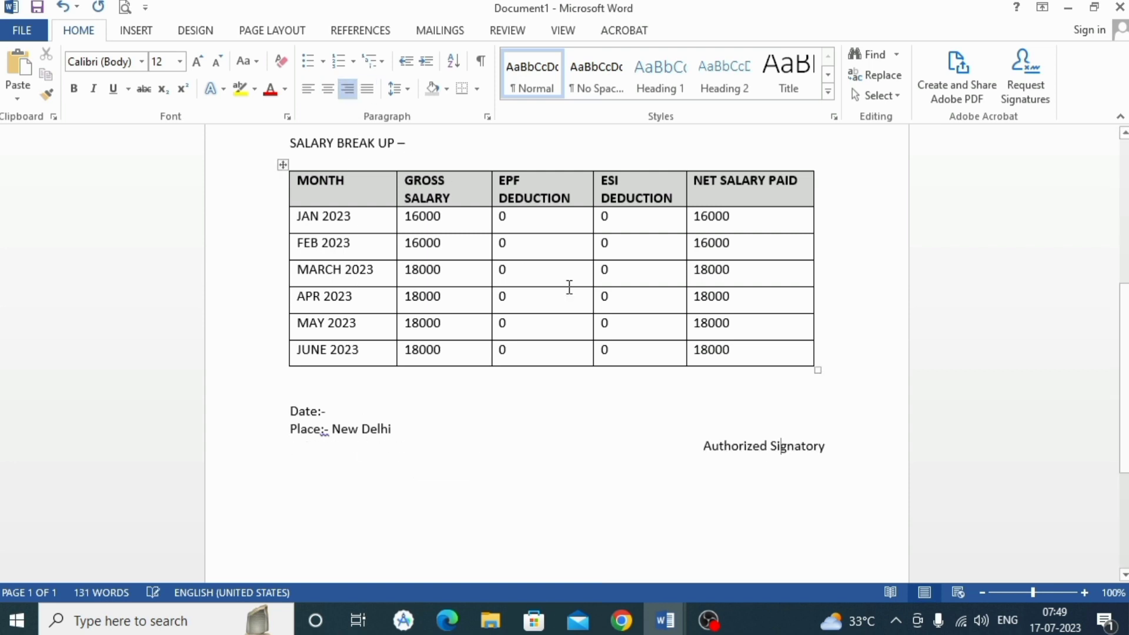
Make the Date, Place and Authorized Signatory lines bold
{"action": "left_click", "coordinate": [717, 426]}
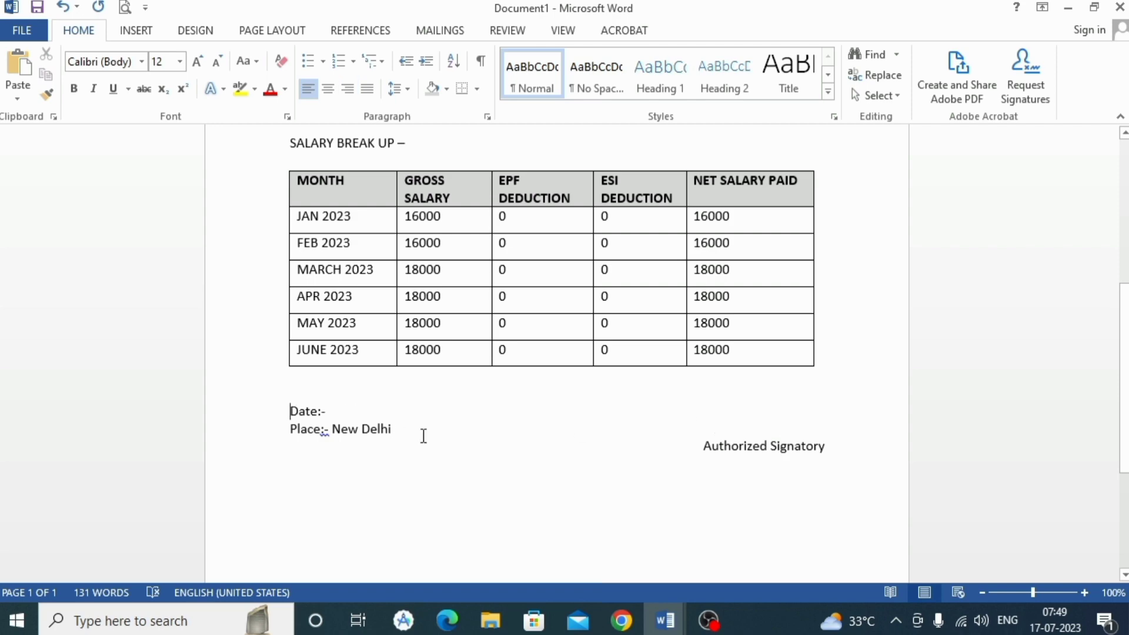
{"action": "left_click", "coordinate": [830, 454], "text": "shift"}
{"action": "left_click", "coordinate": [842, 426]}
{"action": "left_click", "coordinate": [500, 390]}
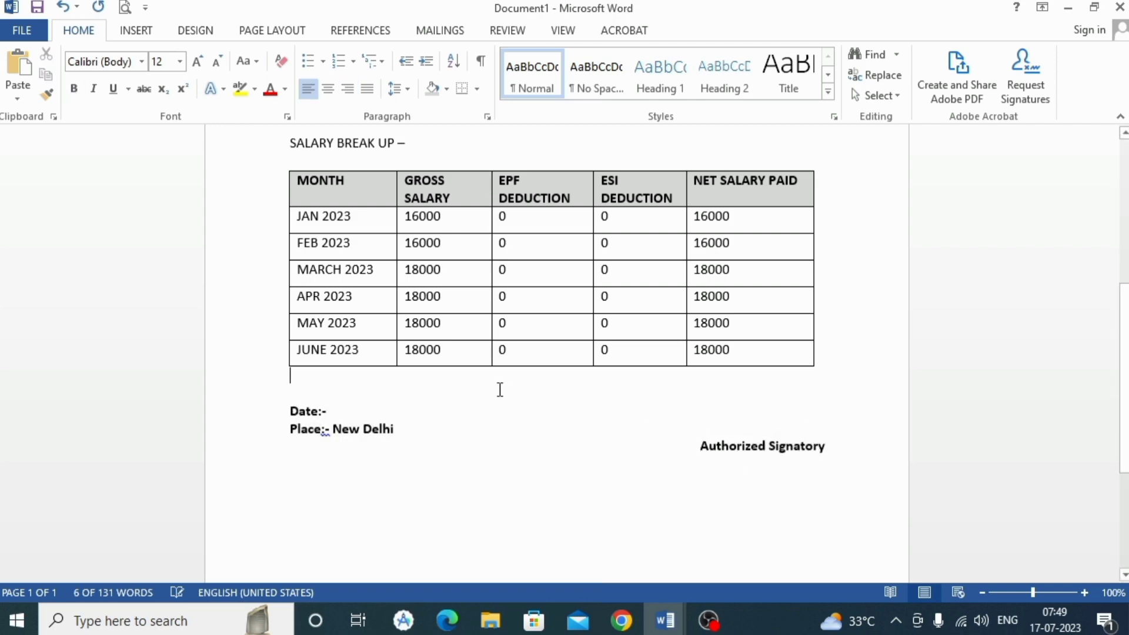
{"action": "scroll", "coordinate": [500, 390], "scroll_direction": "up", "scroll_amount": 5}
{"action": "scroll", "coordinate": [497, 400], "scroll_direction": "up", "scroll_amount": 5}
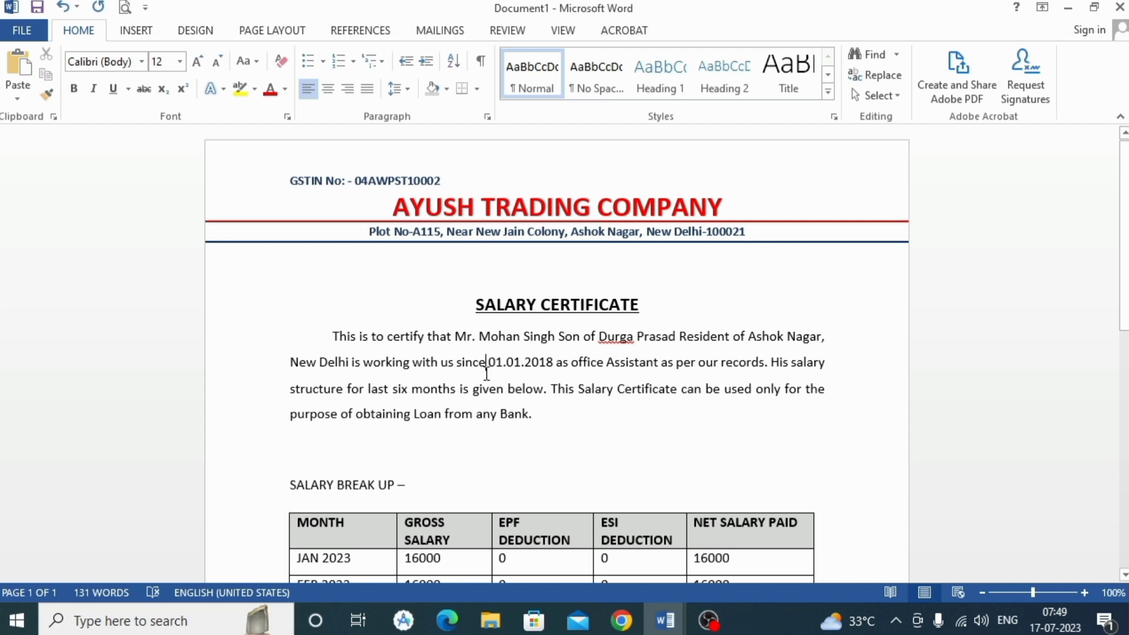
Justify the salary certificate paragraph with Ctrl+J
{"action": "key", "text": "ctrl+j"}
{"action": "scroll", "coordinate": [380, 383], "scroll_direction": "down", "scroll_amount": 2}
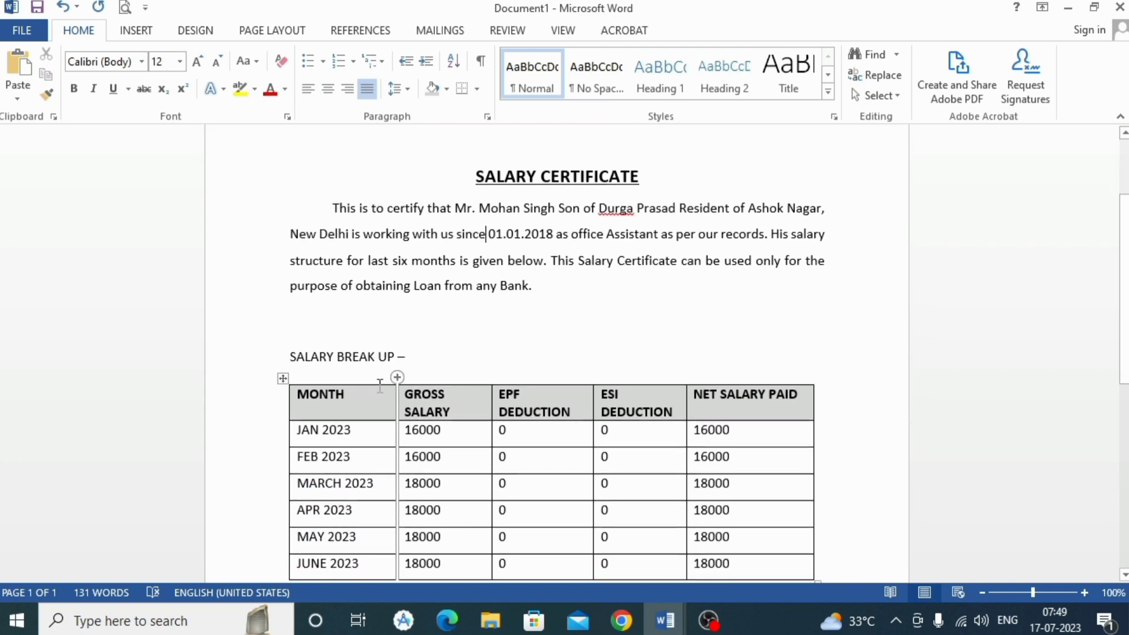
{"action": "scroll", "coordinate": [379, 383], "scroll_direction": "up", "scroll_amount": 2}
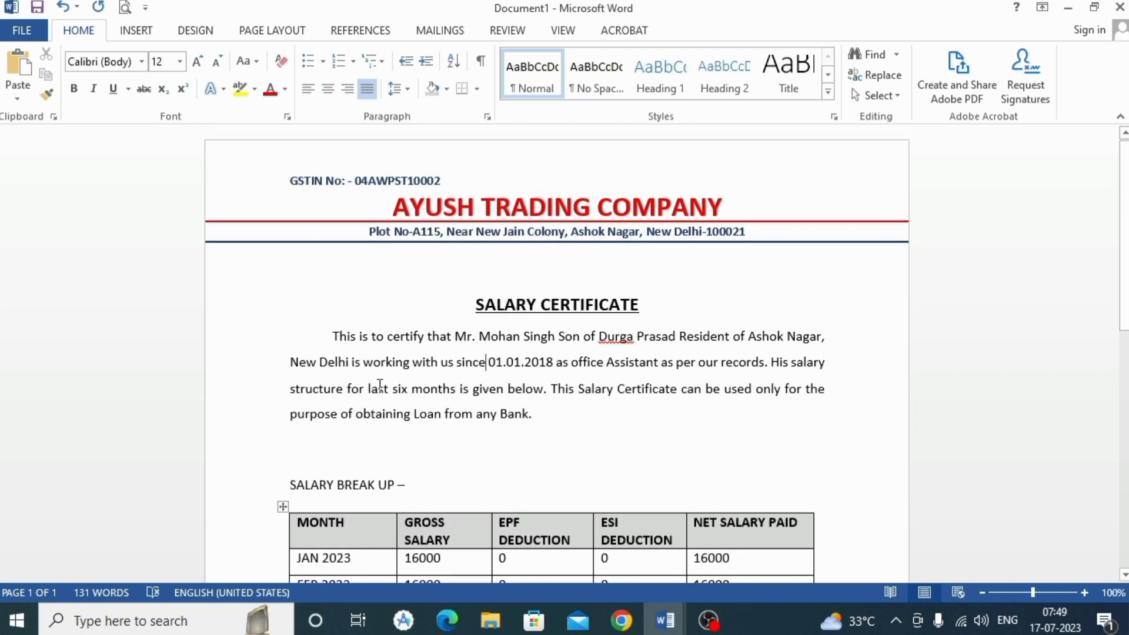
Make the 'SALARY BREAK UP –' heading above the table bold
{"action": "left_click", "coordinate": [277, 485]}
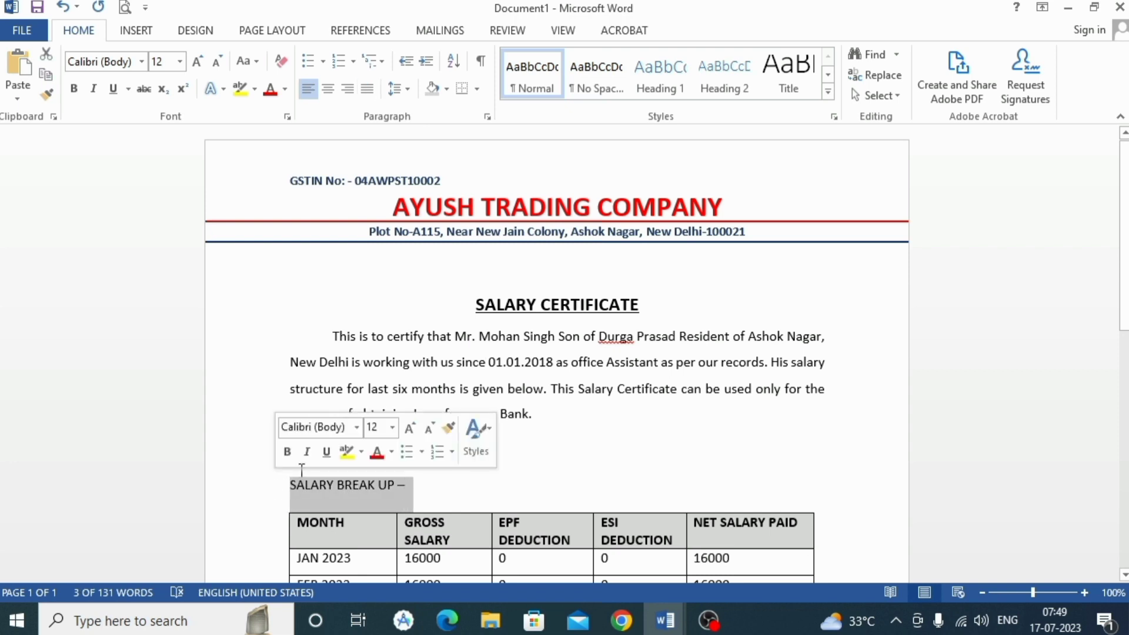
{"action": "left_click", "coordinate": [287, 452]}
{"action": "left_click", "coordinate": [566, 389]}
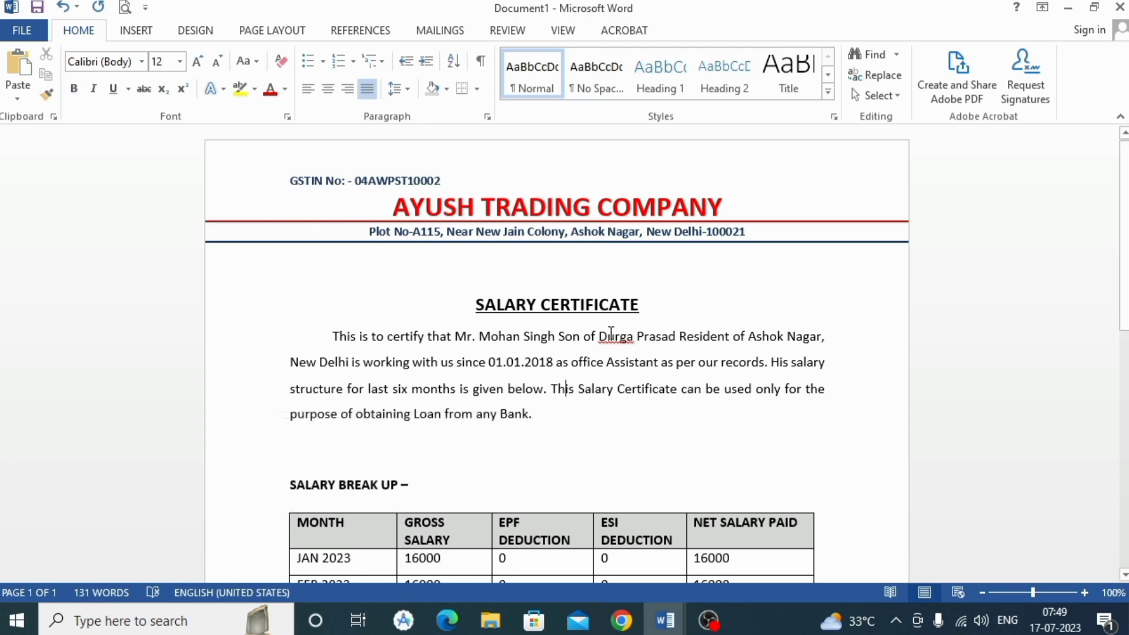
{"action": "scroll", "coordinate": [548, 479], "scroll_direction": "down", "scroll_amount": 3}
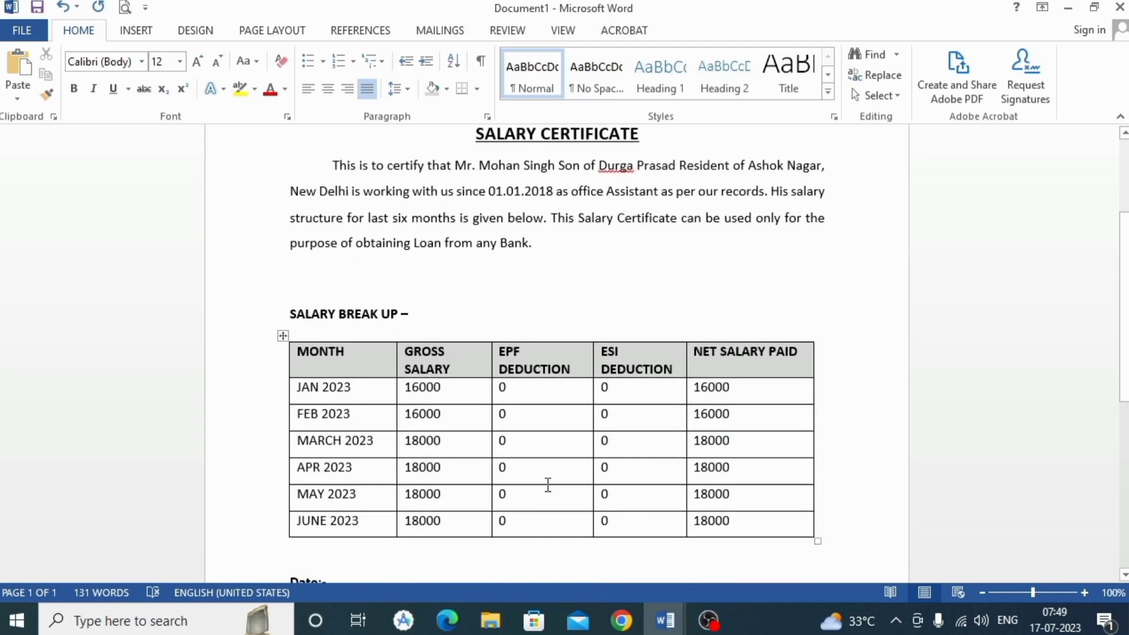
{"action": "scroll", "coordinate": [548, 487], "scroll_direction": "down", "scroll_amount": 2}
{"action": "scroll", "coordinate": [547, 487], "scroll_direction": "down", "scroll_amount": 2}
{"action": "scroll", "coordinate": [547, 488], "scroll_direction": "up", "scroll_amount": 5}
{"action": "scroll", "coordinate": [547, 491], "scroll_direction": "up", "scroll_amount": 2}
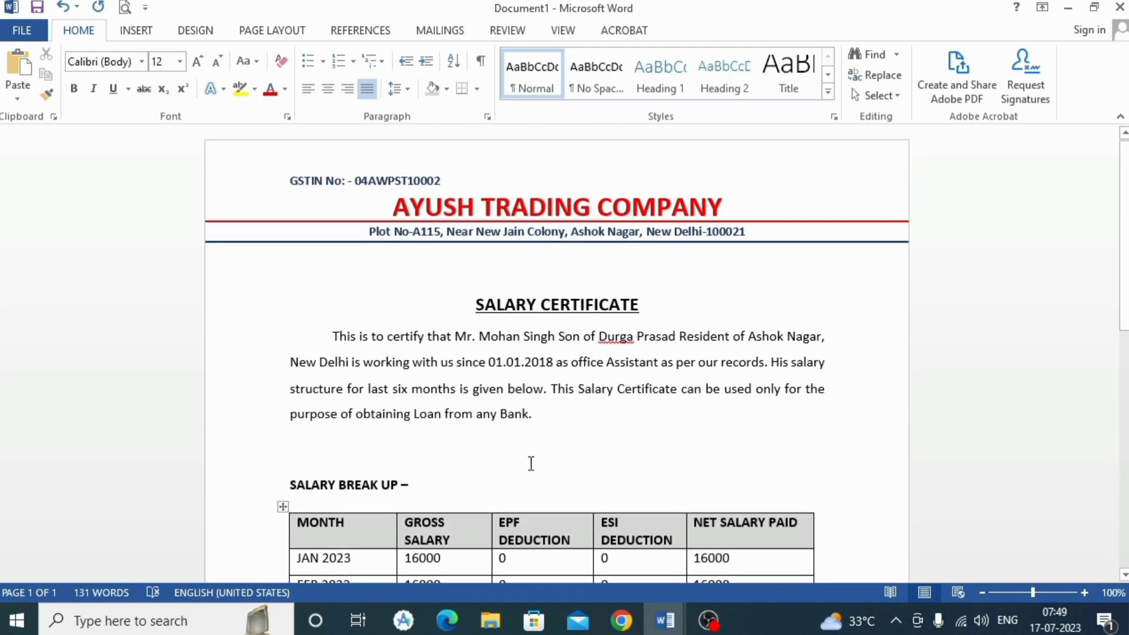
{"action": "scroll", "coordinate": [489, 388], "scroll_direction": "up", "scroll_amount": 2}
Scroll through the finished salary certificate to review its formatting
{"action": "scroll", "coordinate": [488, 388], "scroll_direction": "up", "scroll_amount": 1}
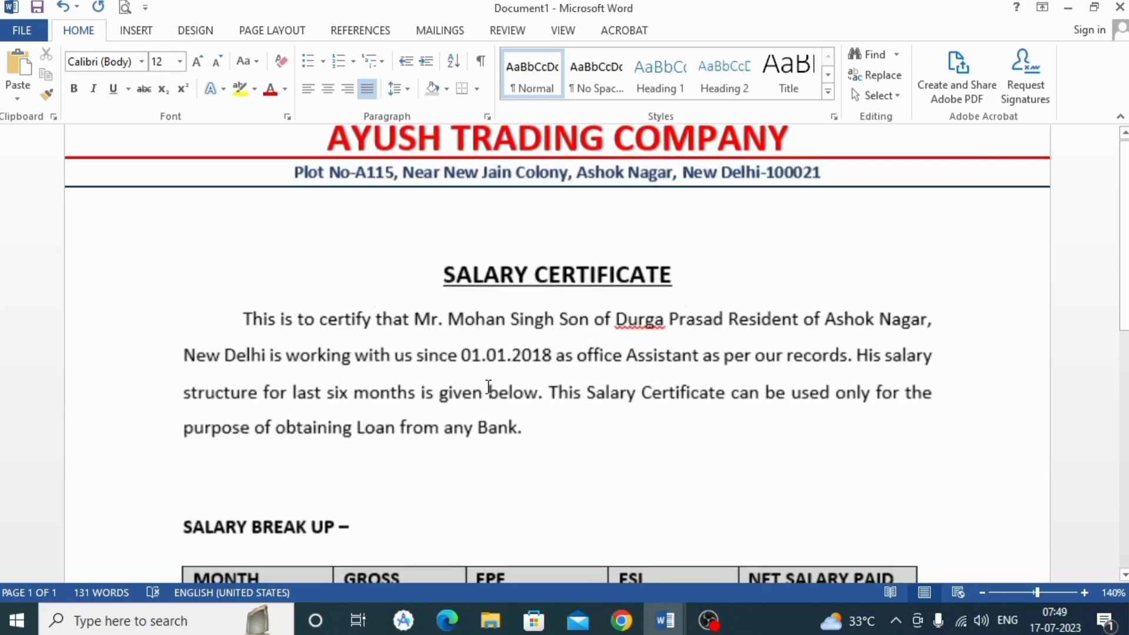
{"action": "scroll", "coordinate": [488, 388], "scroll_direction": "down", "scroll_amount": 1}
{"action": "scroll", "coordinate": [488, 388], "scroll_direction": "down", "scroll_amount": 1}
{"action": "scroll", "coordinate": [488, 391], "scroll_direction": "down", "scroll_amount": 2}
{"action": "scroll", "coordinate": [489, 392], "scroll_direction": "down", "scroll_amount": 2}
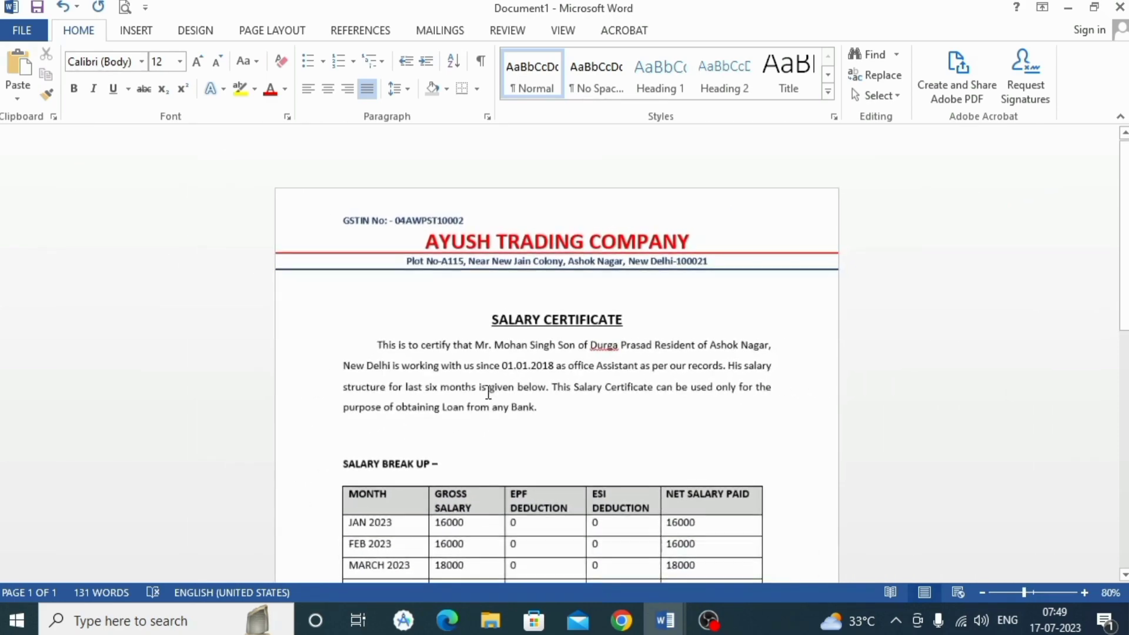
{"action": "scroll", "coordinate": [488, 391], "scroll_direction": "down", "scroll_amount": 2}
{"action": "scroll", "coordinate": [489, 412], "scroll_direction": "down", "scroll_amount": 2}
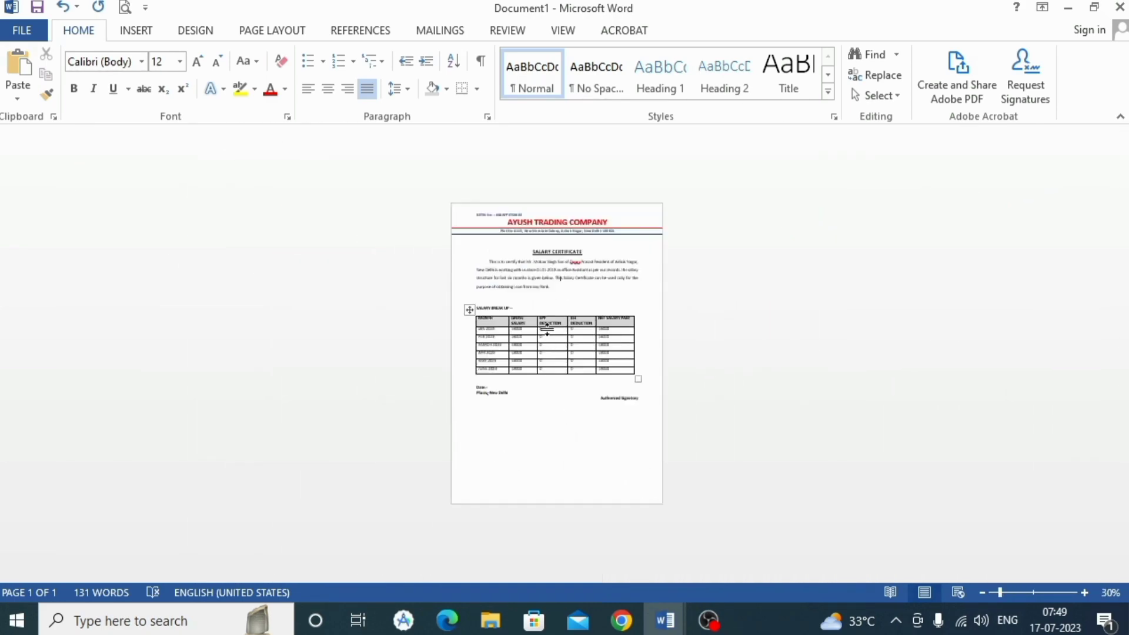
{"action": "scroll", "coordinate": [547, 330], "scroll_direction": "up", "scroll_amount": 3}
{"action": "scroll", "coordinate": [547, 329], "scroll_direction": "up", "scroll_amount": 2}
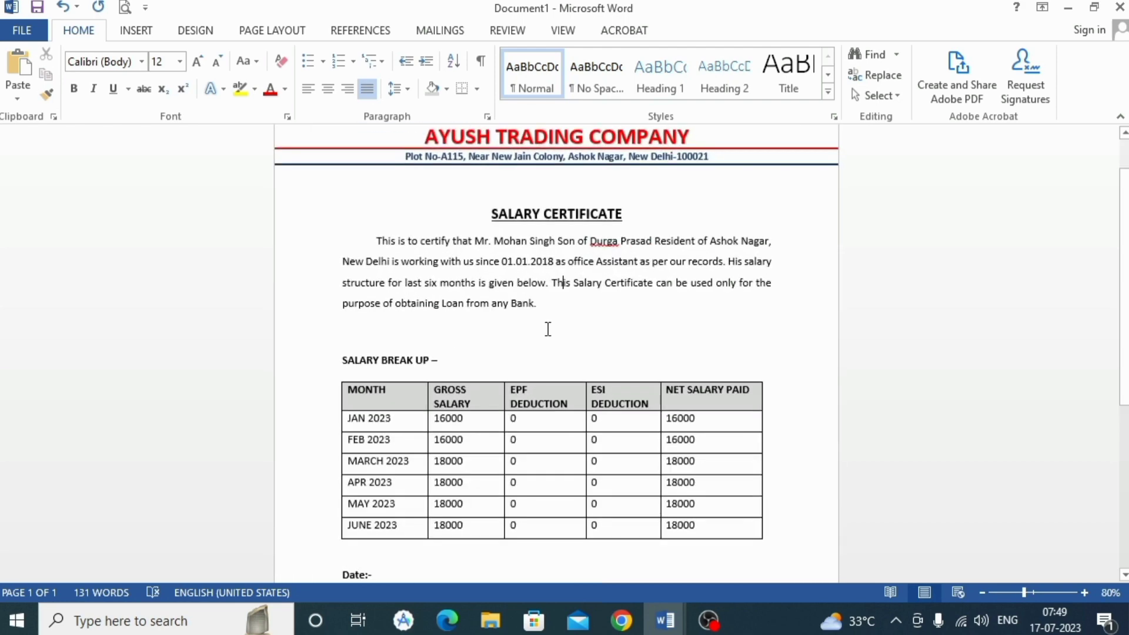
{"action": "scroll", "coordinate": [547, 329], "scroll_direction": "up", "scroll_amount": 2}
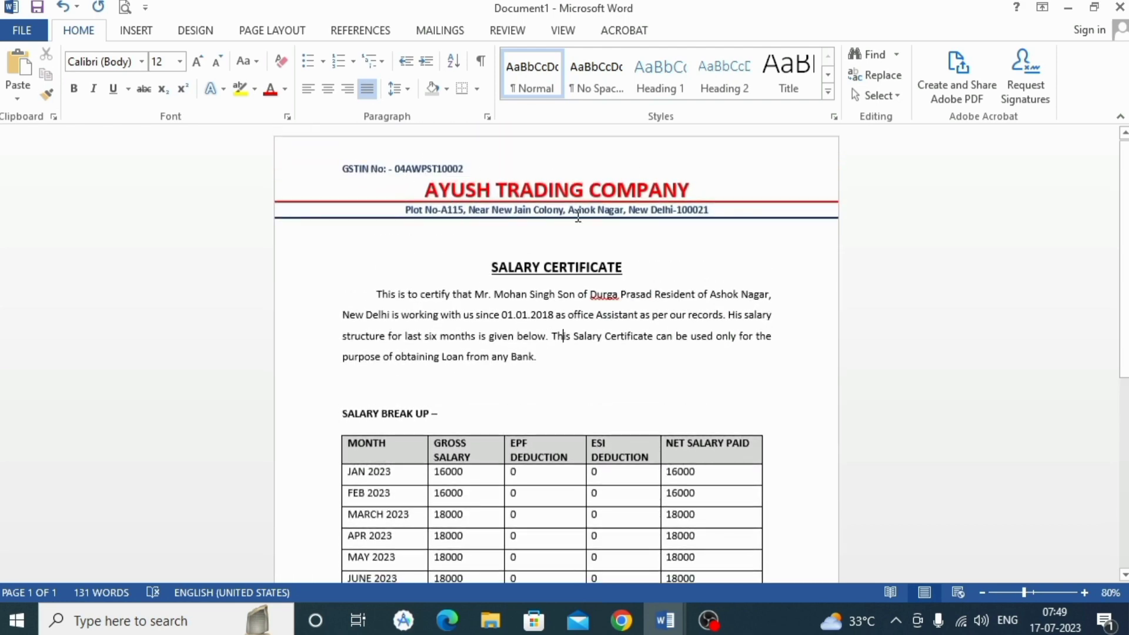
{"action": "scroll", "coordinate": [539, 353], "scroll_direction": "down", "scroll_amount": 3}
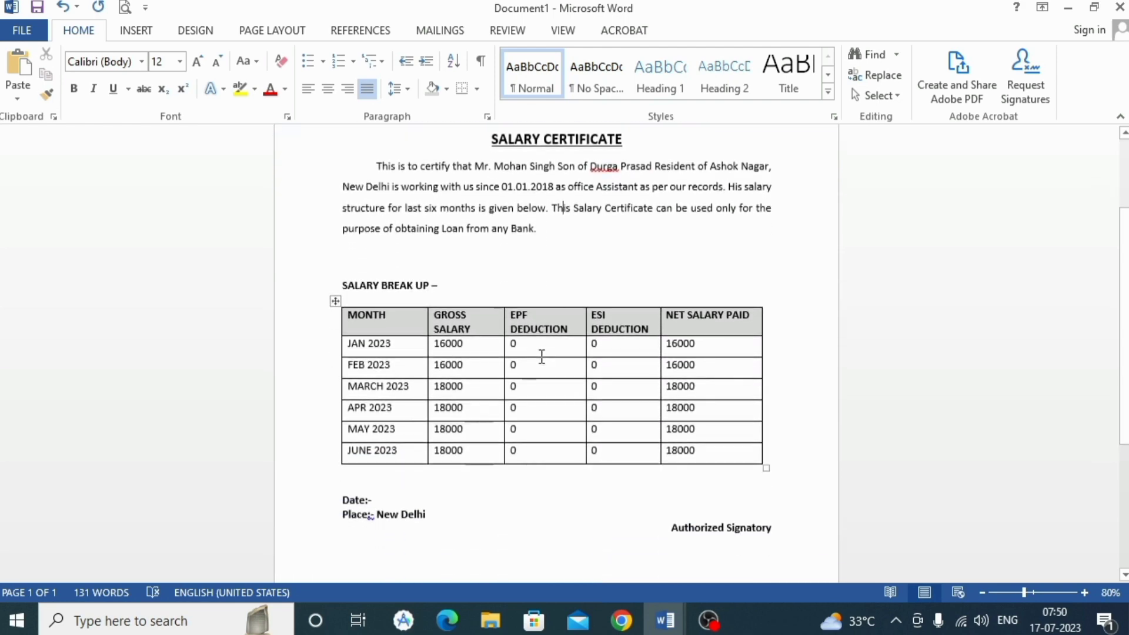
{"action": "scroll", "coordinate": [534, 327], "scroll_direction": "up", "scroll_amount": 3}
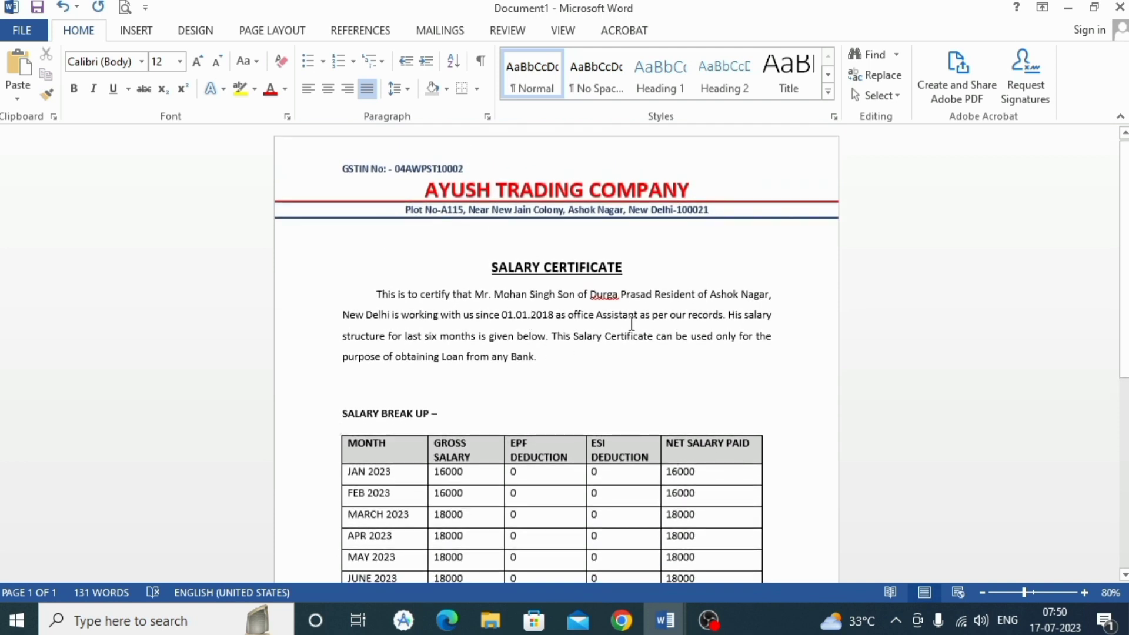
{"action": "scroll", "coordinate": [612, 329], "scroll_direction": "down", "scroll_amount": 3}
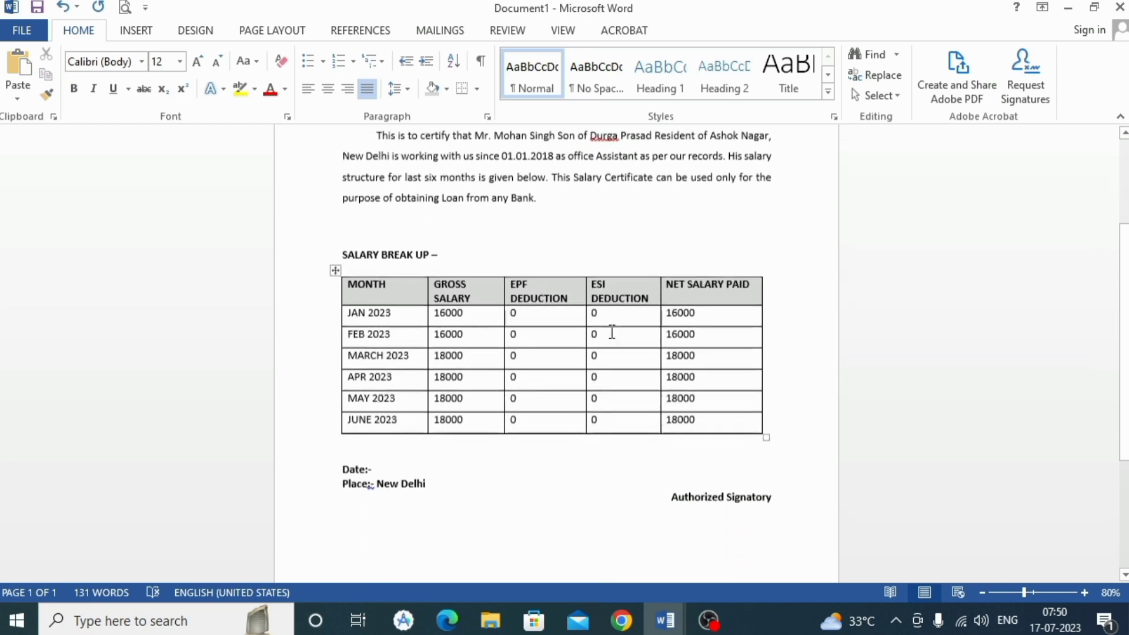
Launch Google Chrome from the taskbar over the Word document
{"action": "scroll", "coordinate": [611, 329], "scroll_direction": "up", "scroll_amount": 1}
{"action": "scroll", "coordinate": [588, 312], "scroll_direction": "up", "scroll_amount": 1}
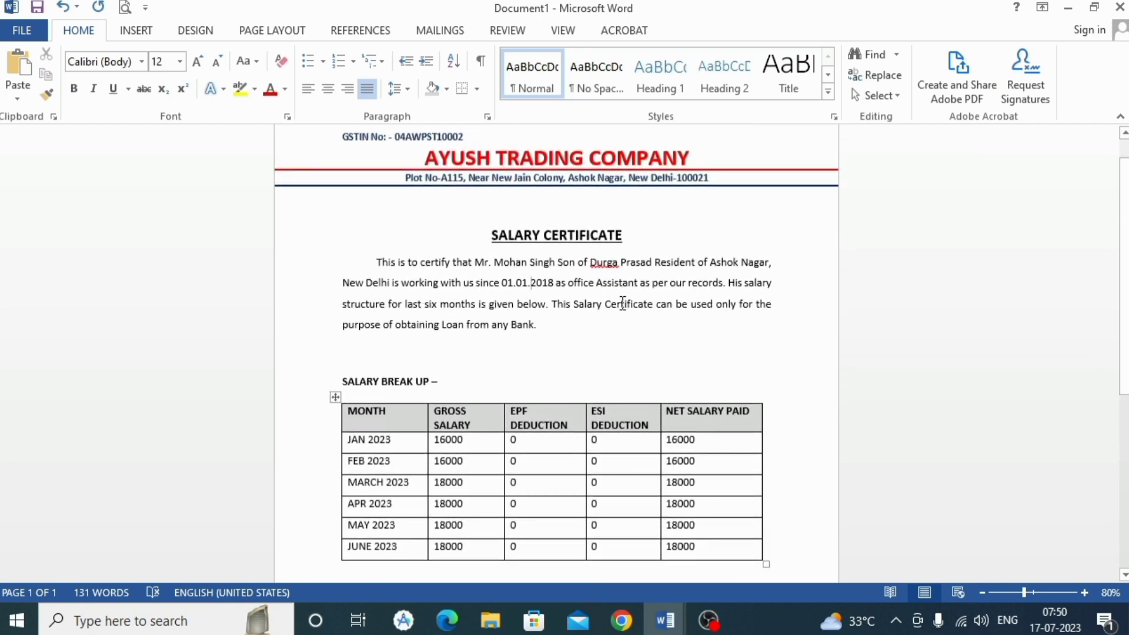
{"action": "left_click", "coordinate": [621, 621]}
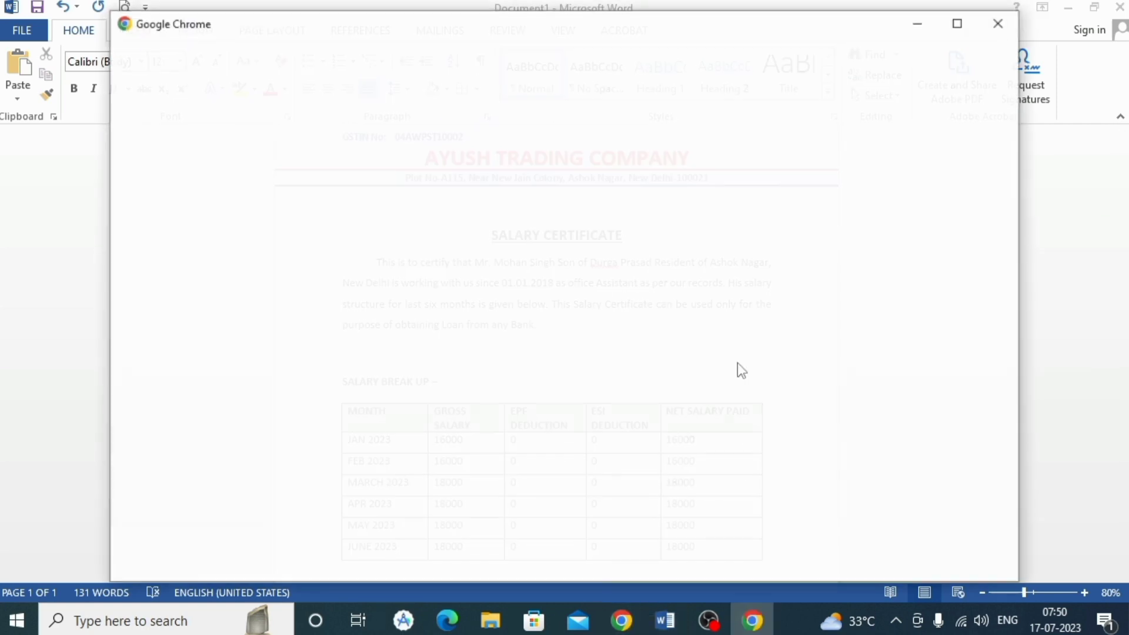
{"action": "left_click", "coordinate": [422, 369]}
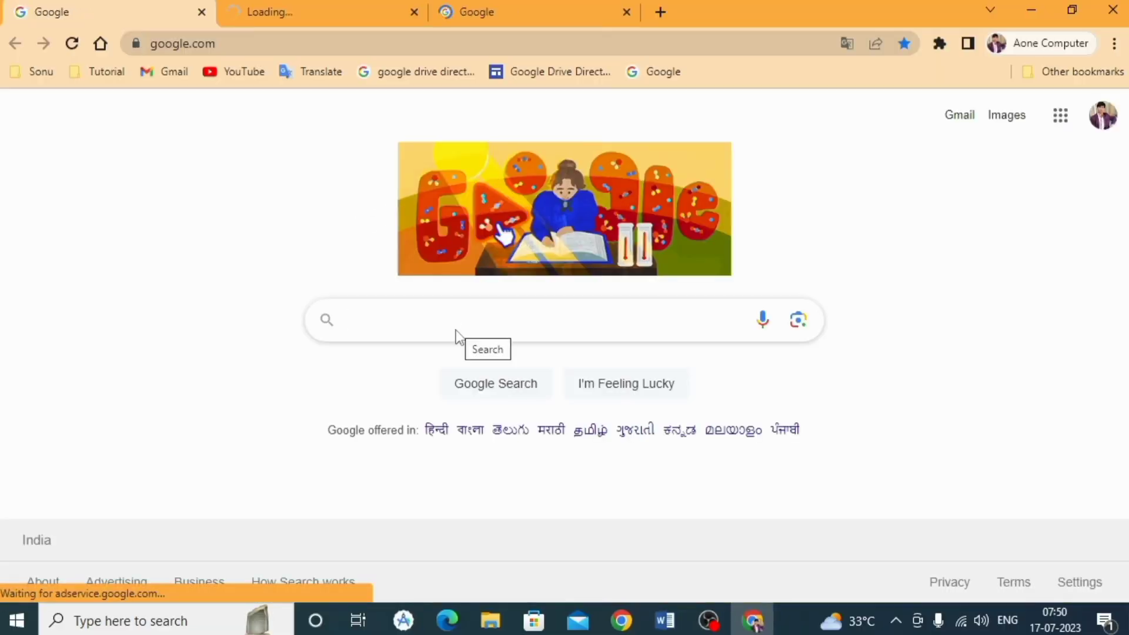
{"action": "type", "text": "www"}
{"action": "key", "text": "Down"}
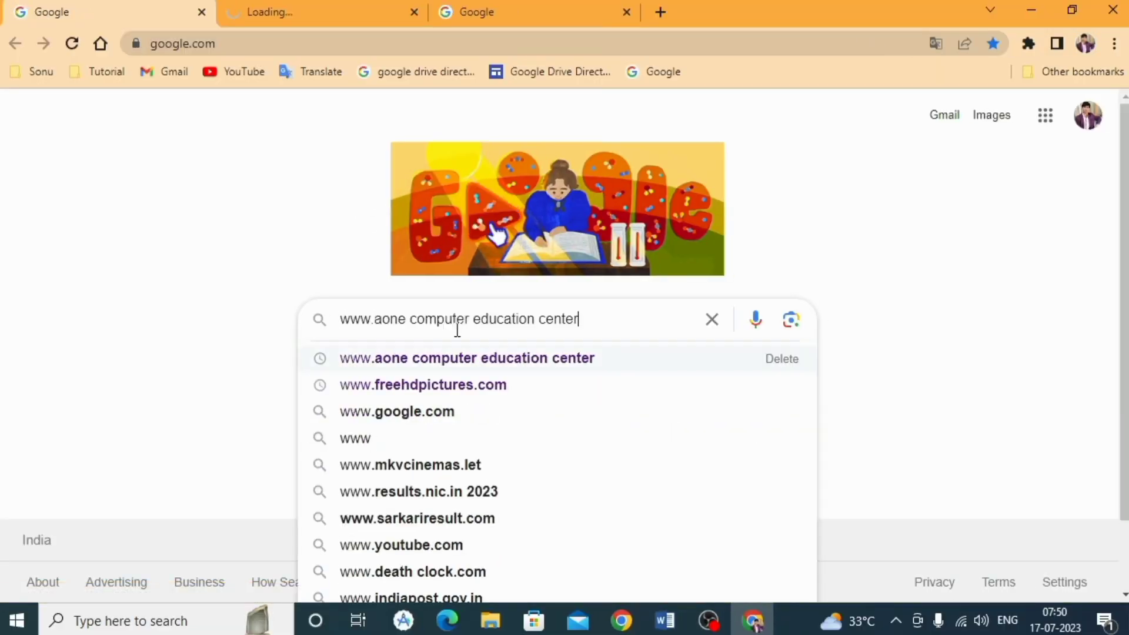
{"action": "key", "text": "Return"}
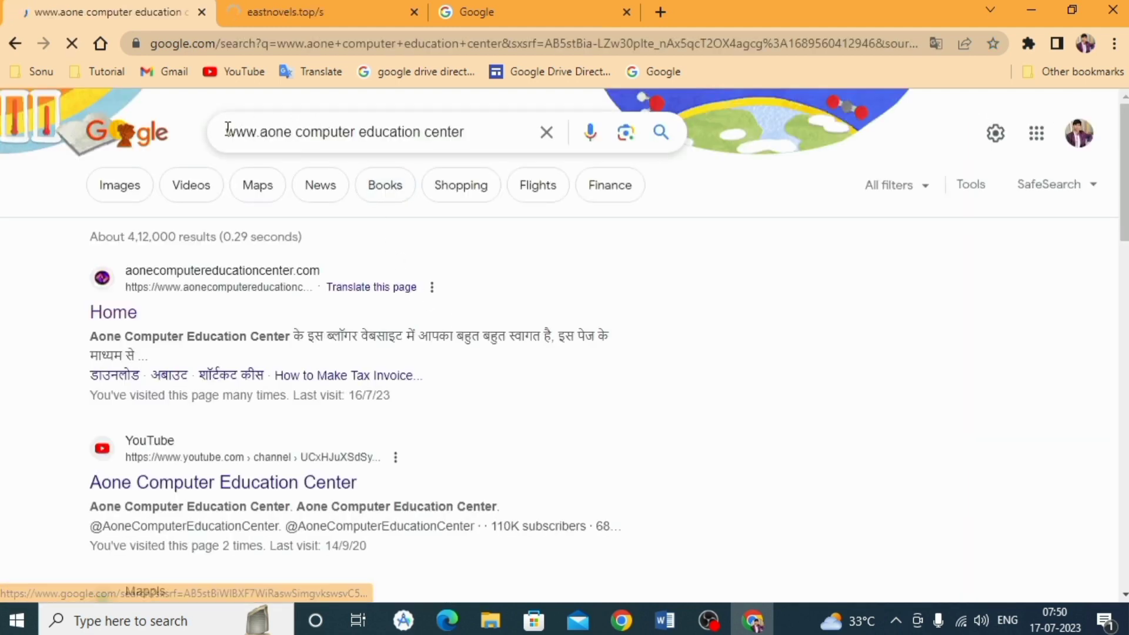
{"action": "left_click_drag", "start_coordinate": [465, 132], "coordinate": [217, 131]}
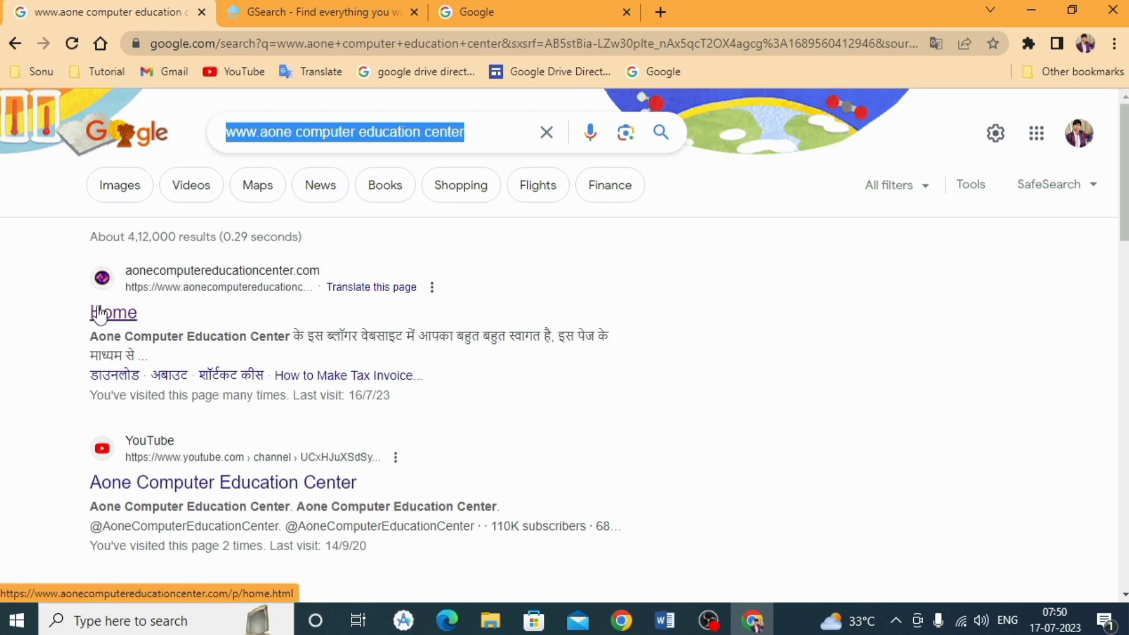
{"action": "left_click", "coordinate": [120, 319]}
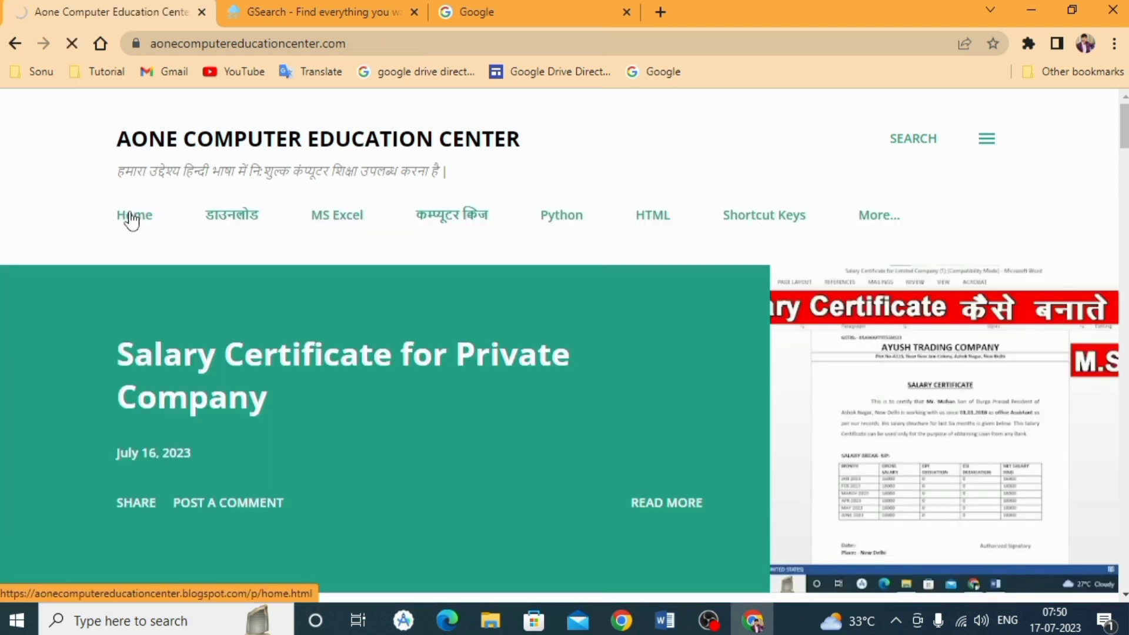
Go to the site's home page and scroll the tutorial gallery down to the Salary Certificate entry
{"action": "left_click", "coordinate": [133, 221]}
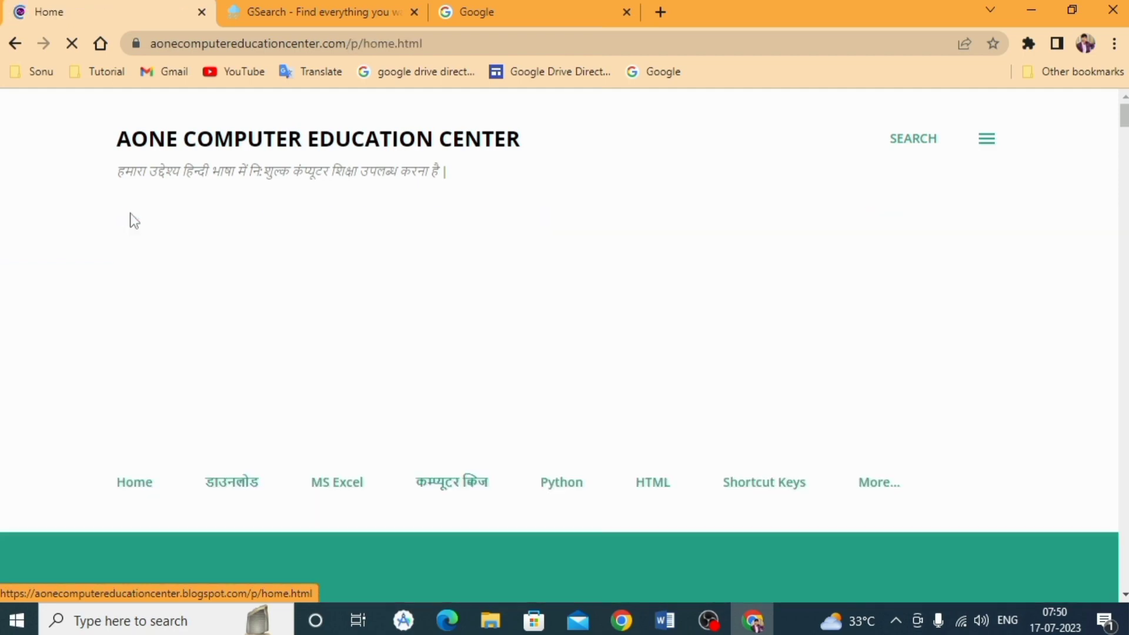
{"action": "scroll", "coordinate": [129, 220], "scroll_direction": "down", "scroll_amount": 3}
{"action": "scroll", "coordinate": [223, 320], "scroll_direction": "down", "scroll_amount": 7}
{"action": "scroll", "coordinate": [229, 333], "scroll_direction": "down", "scroll_amount": 4}
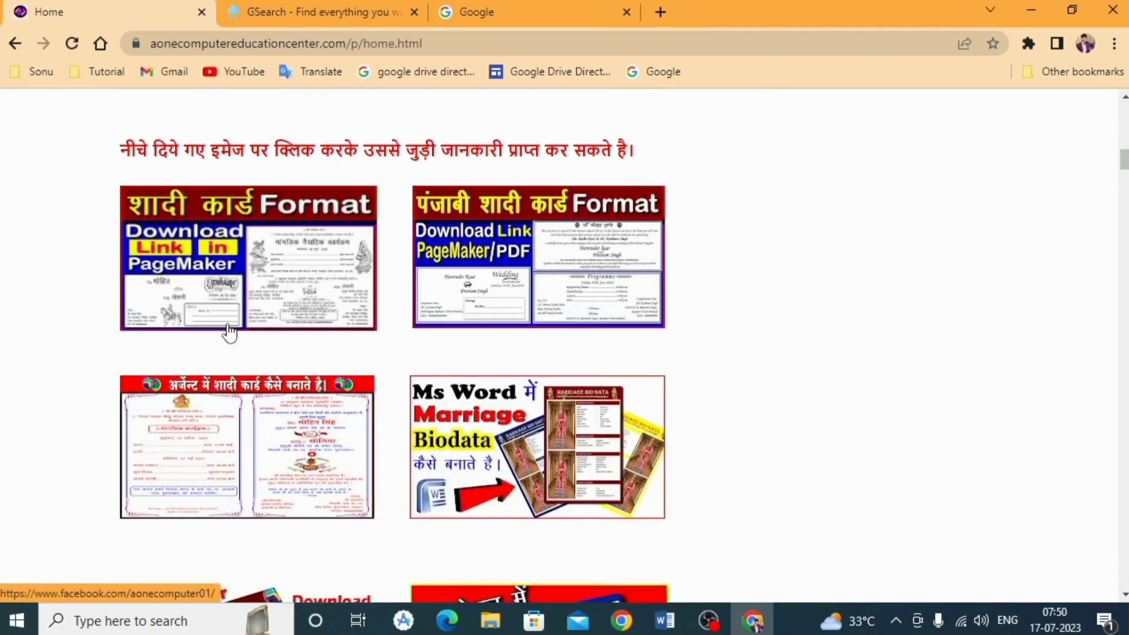
{"action": "scroll", "coordinate": [231, 331], "scroll_direction": "down", "scroll_amount": 1}
{"action": "scroll", "coordinate": [253, 329], "scroll_direction": "down", "scroll_amount": 2}
{"action": "scroll", "coordinate": [267, 329], "scroll_direction": "down", "scroll_amount": 4}
{"action": "scroll", "coordinate": [265, 331], "scroll_direction": "down", "scroll_amount": 4}
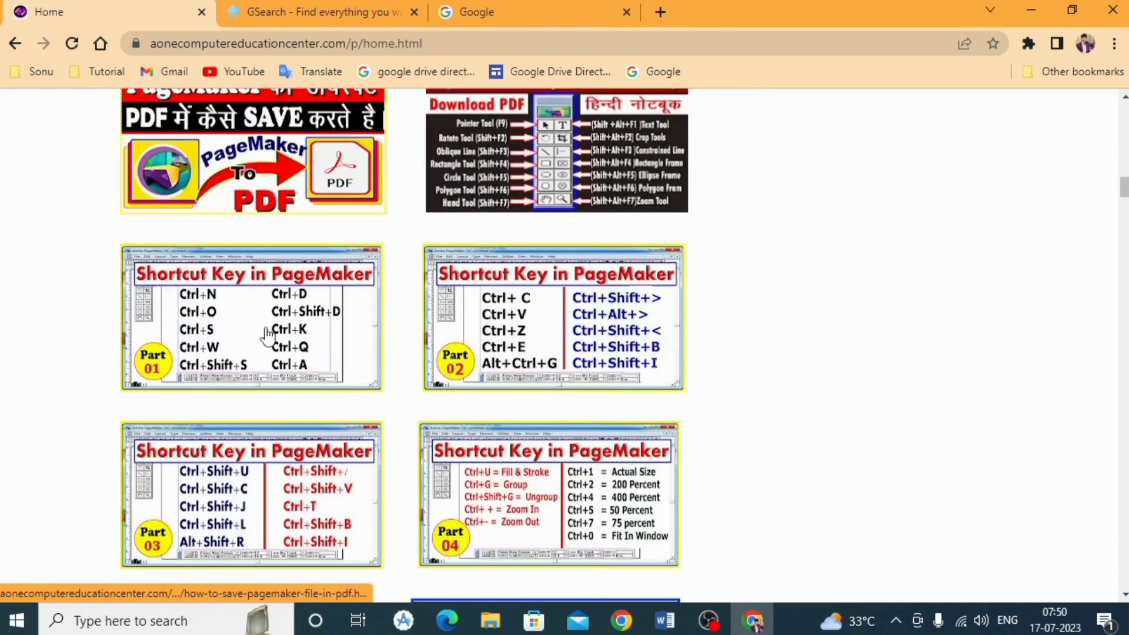
{"action": "scroll", "coordinate": [266, 330], "scroll_direction": "down", "scroll_amount": 4}
{"action": "scroll", "coordinate": [268, 332], "scroll_direction": "down", "scroll_amount": 3}
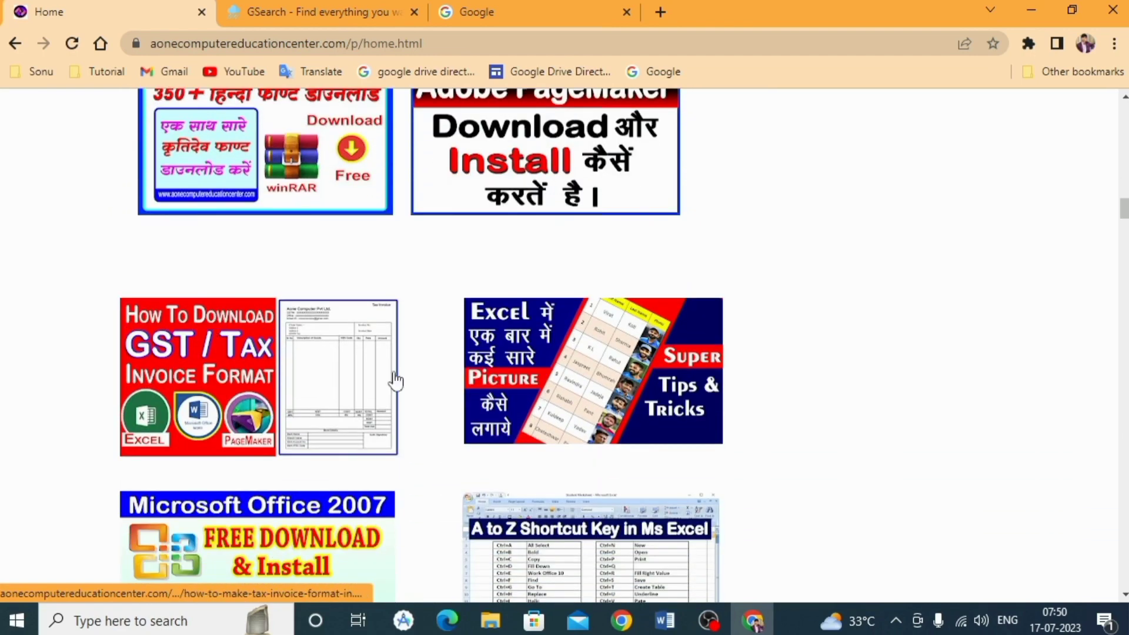
{"action": "scroll", "coordinate": [396, 383], "scroll_direction": "down", "scroll_amount": 3}
{"action": "scroll", "coordinate": [447, 383], "scroll_direction": "down", "scroll_amount": 2}
{"action": "scroll", "coordinate": [504, 383], "scroll_direction": "down", "scroll_amount": 4}
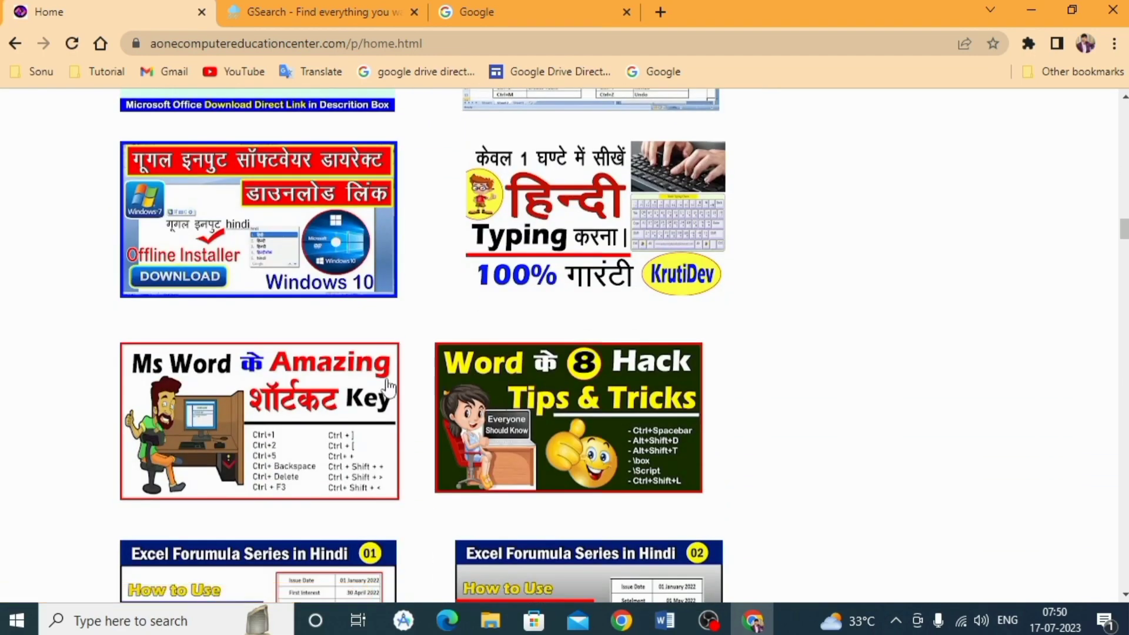
{"action": "scroll", "coordinate": [388, 386], "scroll_direction": "down", "scroll_amount": 4}
{"action": "scroll", "coordinate": [470, 382], "scroll_direction": "down", "scroll_amount": 6}
{"action": "scroll", "coordinate": [385, 347], "scroll_direction": "down", "scroll_amount": 1}
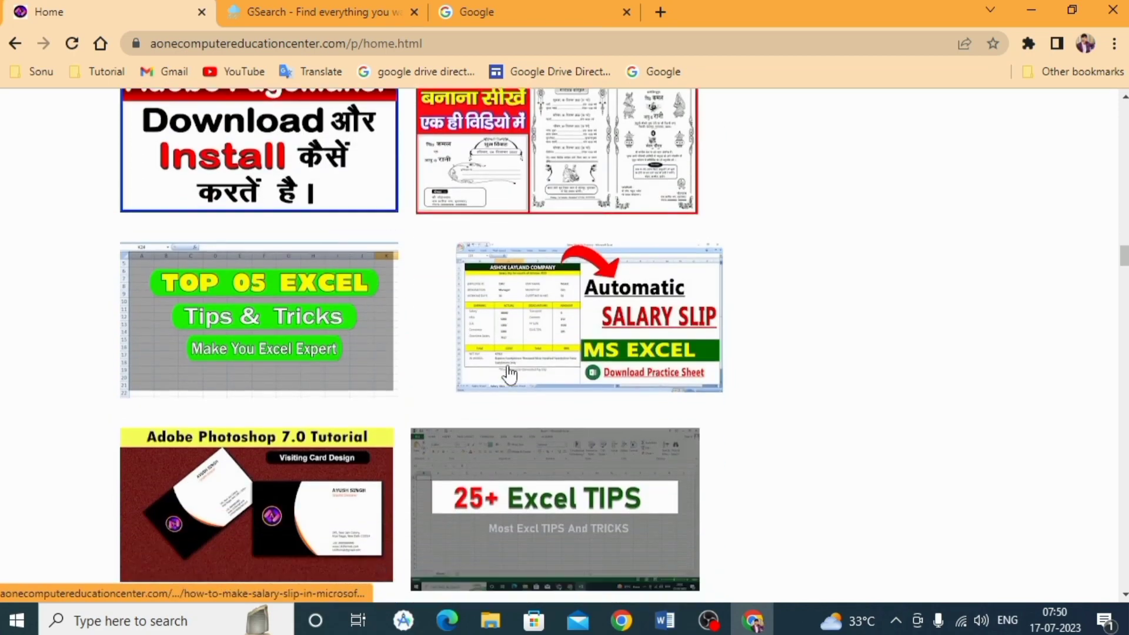
{"action": "scroll", "coordinate": [391, 348], "scroll_direction": "down", "scroll_amount": 2}
{"action": "scroll", "coordinate": [415, 347], "scroll_direction": "down", "scroll_amount": 3}
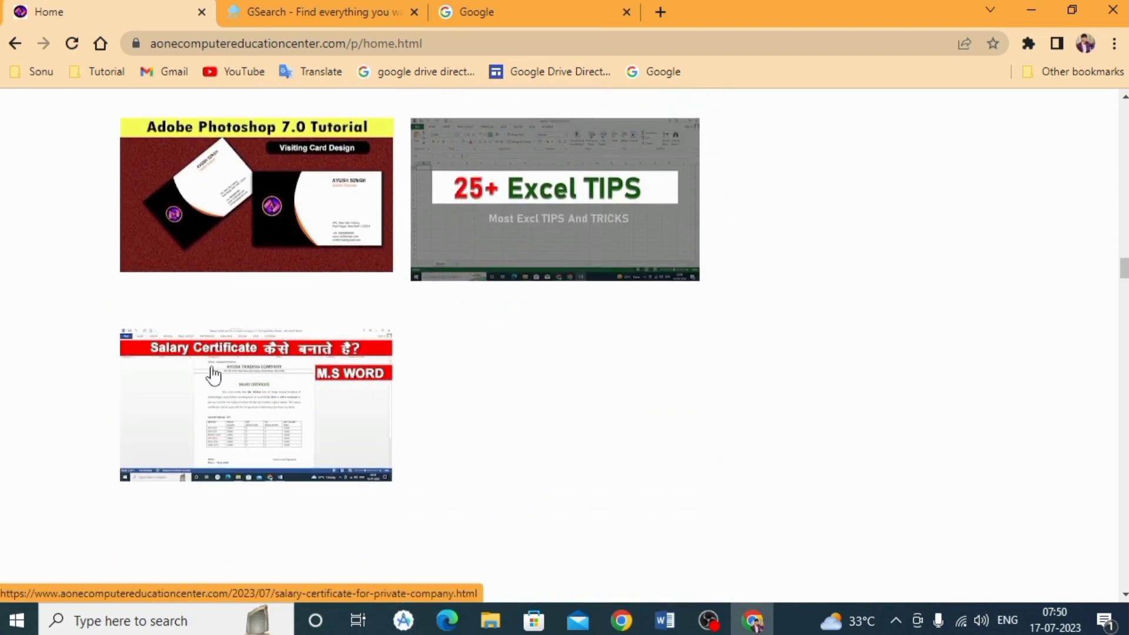
Open the Salary Certificate for Private Company article and download its Word file
{"action": "left_click", "coordinate": [272, 391]}
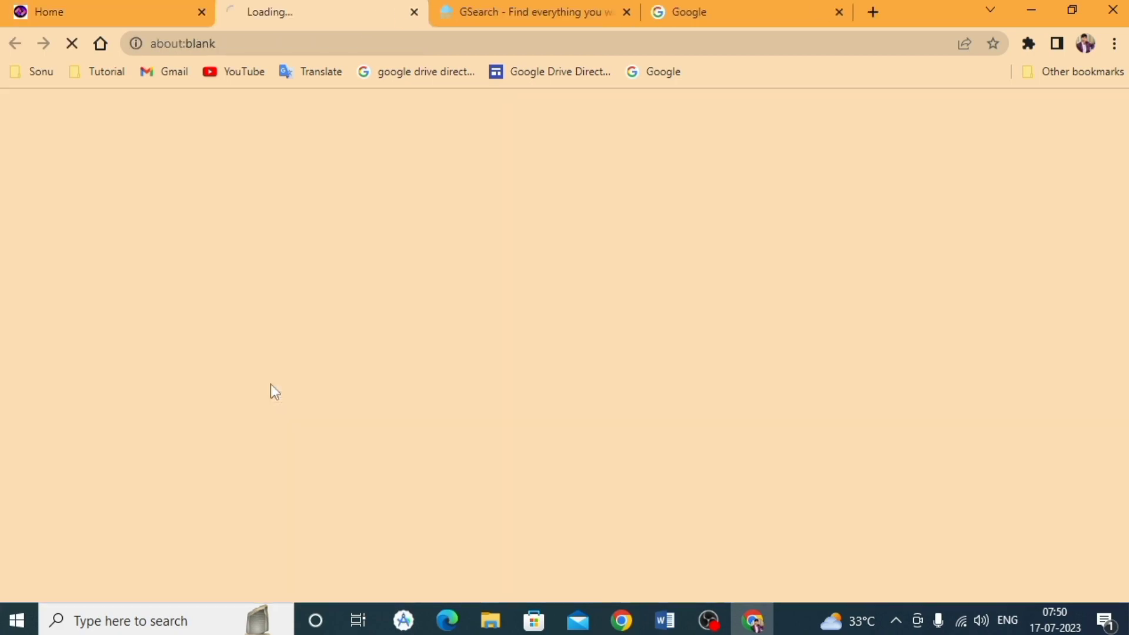
{"action": "scroll", "coordinate": [317, 331], "scroll_direction": "down", "scroll_amount": 5}
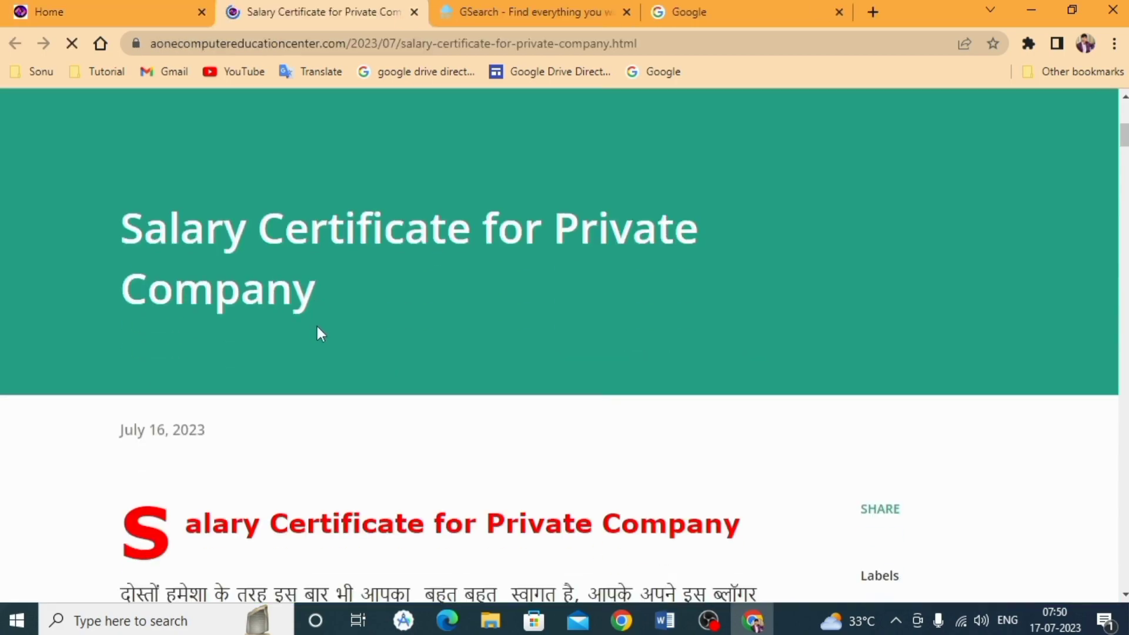
{"action": "scroll", "coordinate": [318, 331], "scroll_direction": "down", "scroll_amount": 4}
{"action": "scroll", "coordinate": [317, 331], "scroll_direction": "down", "scroll_amount": 4}
{"action": "scroll", "coordinate": [319, 337], "scroll_direction": "down", "scroll_amount": 4}
{"action": "scroll", "coordinate": [319, 337], "scroll_direction": "down", "scroll_amount": 2}
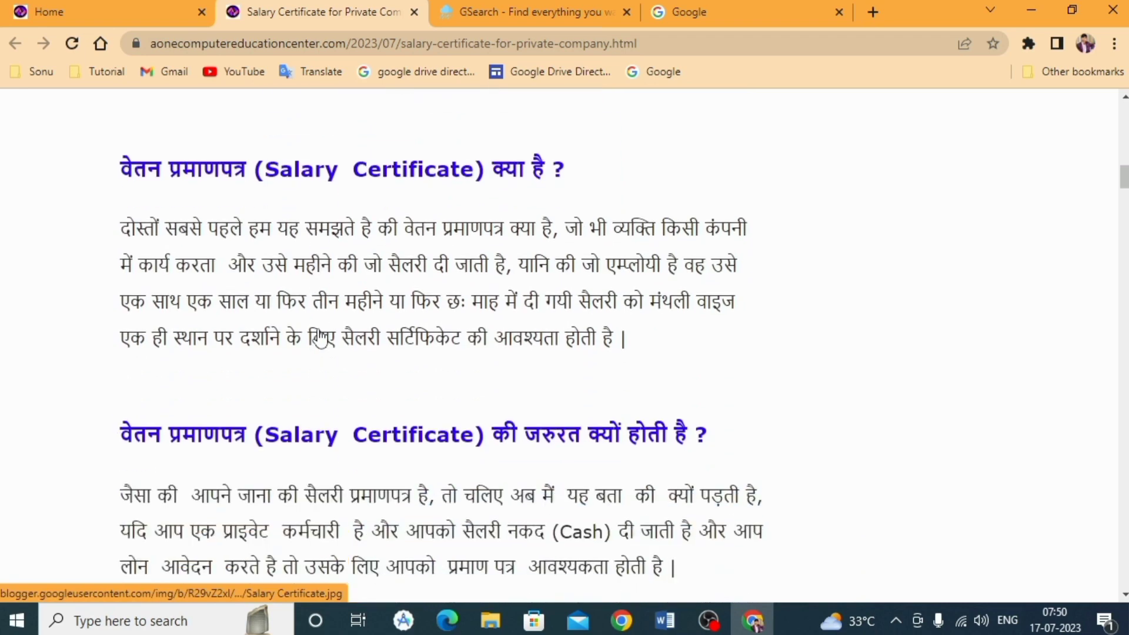
{"action": "scroll", "coordinate": [306, 330], "scroll_direction": "down", "scroll_amount": 3}
{"action": "scroll", "coordinate": [288, 324], "scroll_direction": "down", "scroll_amount": 2}
{"action": "scroll", "coordinate": [252, 309], "scroll_direction": "down", "scroll_amount": 5}
{"action": "scroll", "coordinate": [252, 309], "scroll_direction": "down", "scroll_amount": 1}
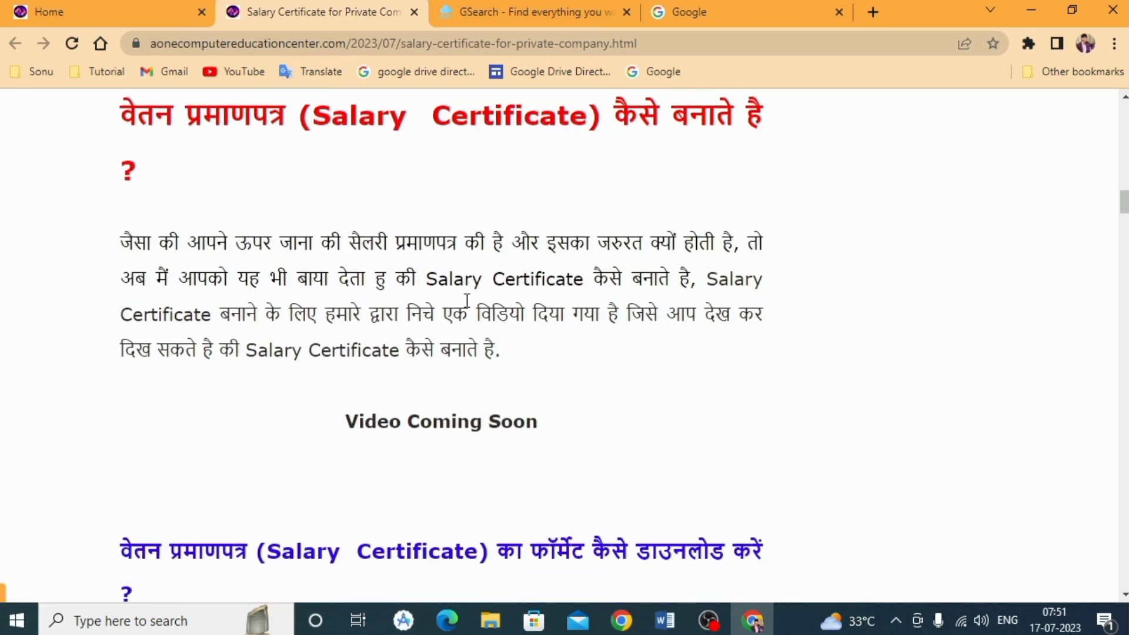
{"action": "scroll", "coordinate": [435, 310], "scroll_direction": "down", "scroll_amount": 2}
{"action": "scroll", "coordinate": [421, 308], "scroll_direction": "down", "scroll_amount": 3}
{"action": "scroll", "coordinate": [361, 293], "scroll_direction": "down", "scroll_amount": 1}
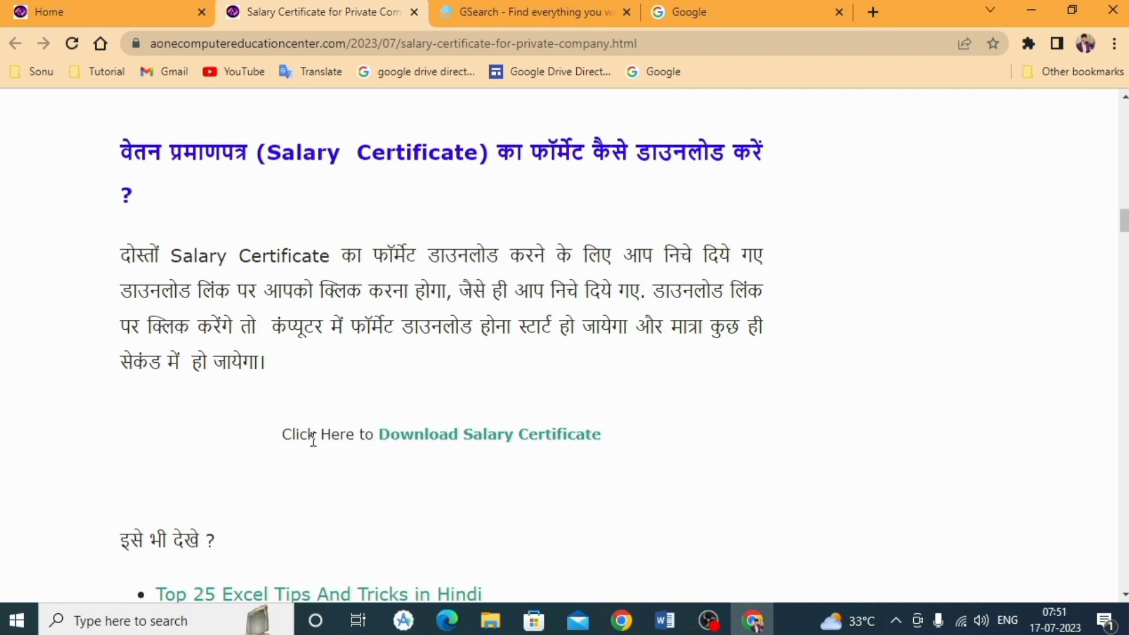
{"action": "left_click", "coordinate": [482, 440]}
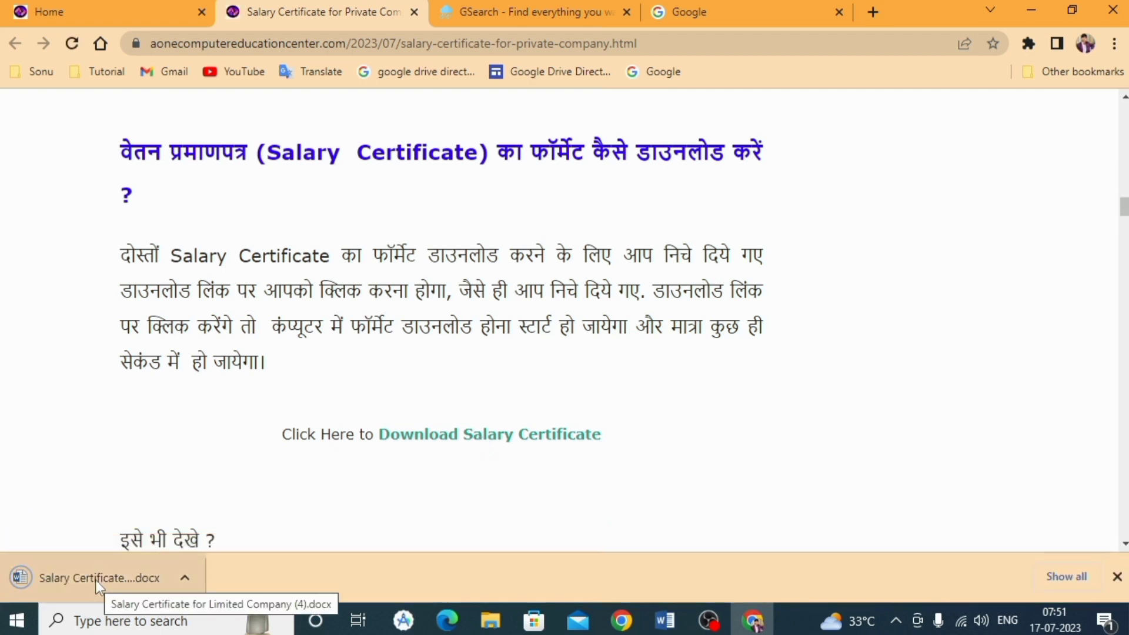
Close both open Word documents without saving changes
{"action": "left_click", "coordinate": [95, 580]}
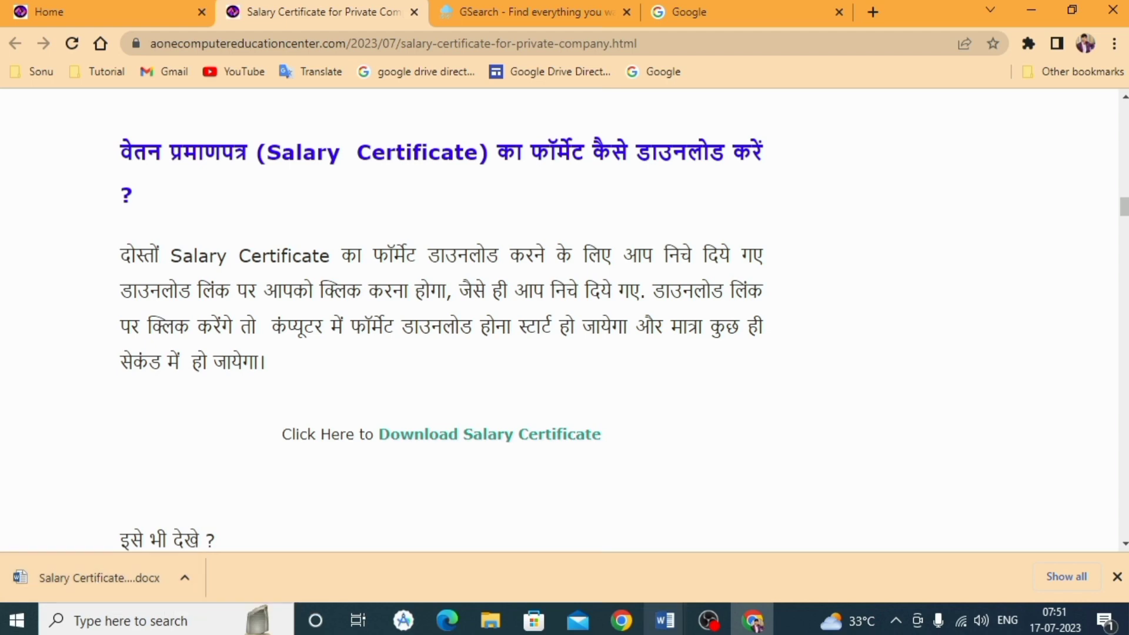
{"action": "left_click", "coordinate": [570, 535]}
{"action": "left_click", "coordinate": [1120, 7]}
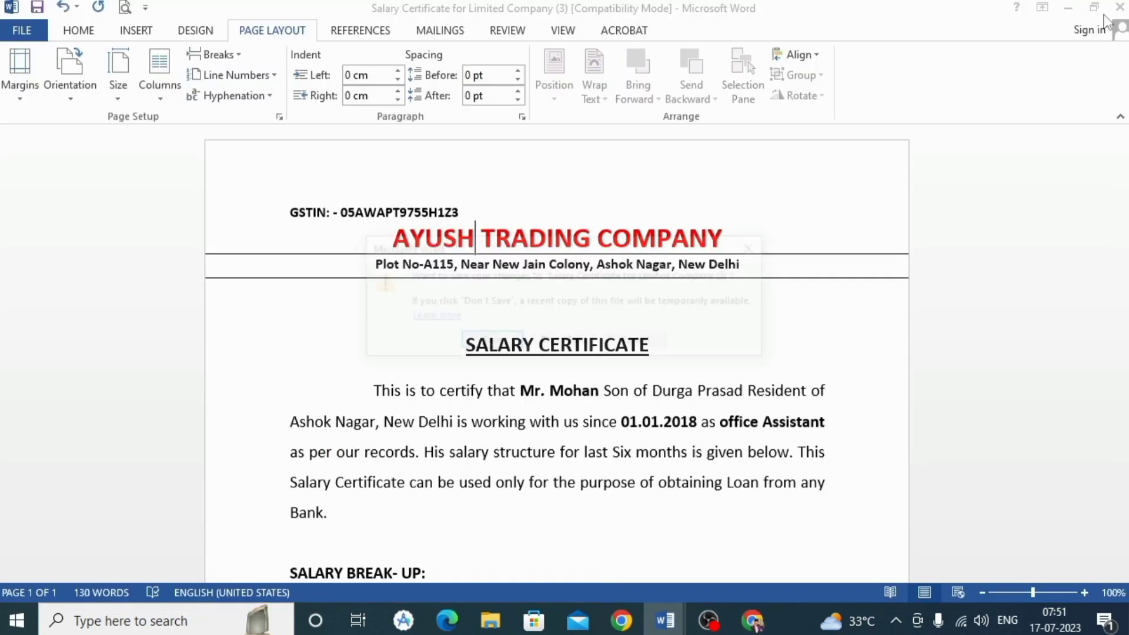
{"action": "left_click", "coordinate": [549, 344]}
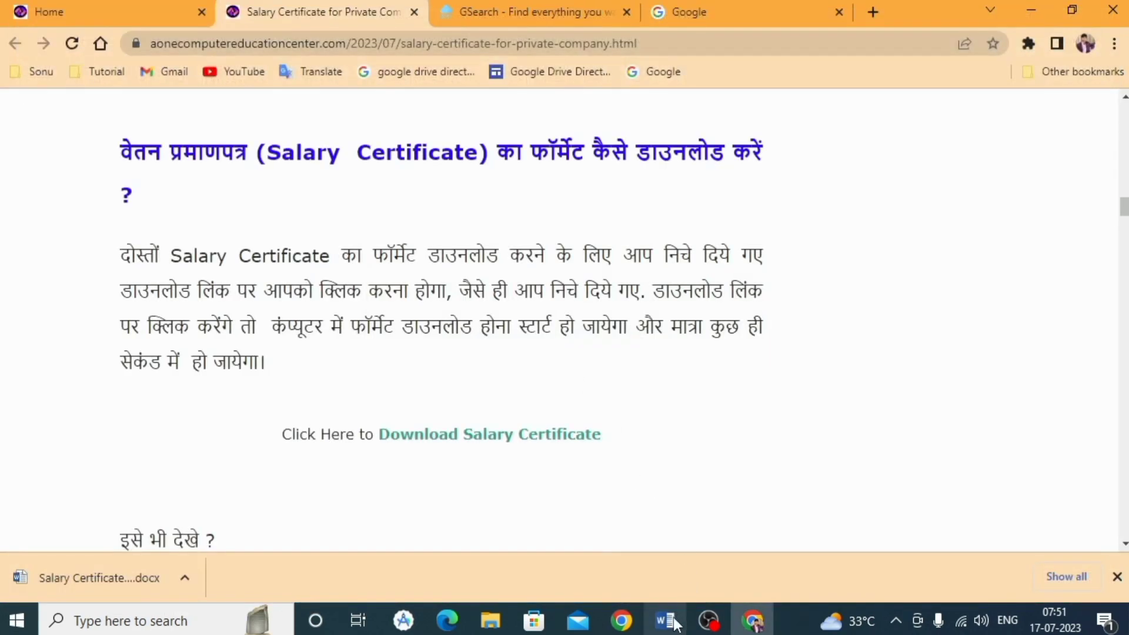
{"action": "left_click", "coordinate": [677, 622]}
{"action": "left_click", "coordinate": [1119, 7]}
{"action": "left_click", "coordinate": [566, 345]}
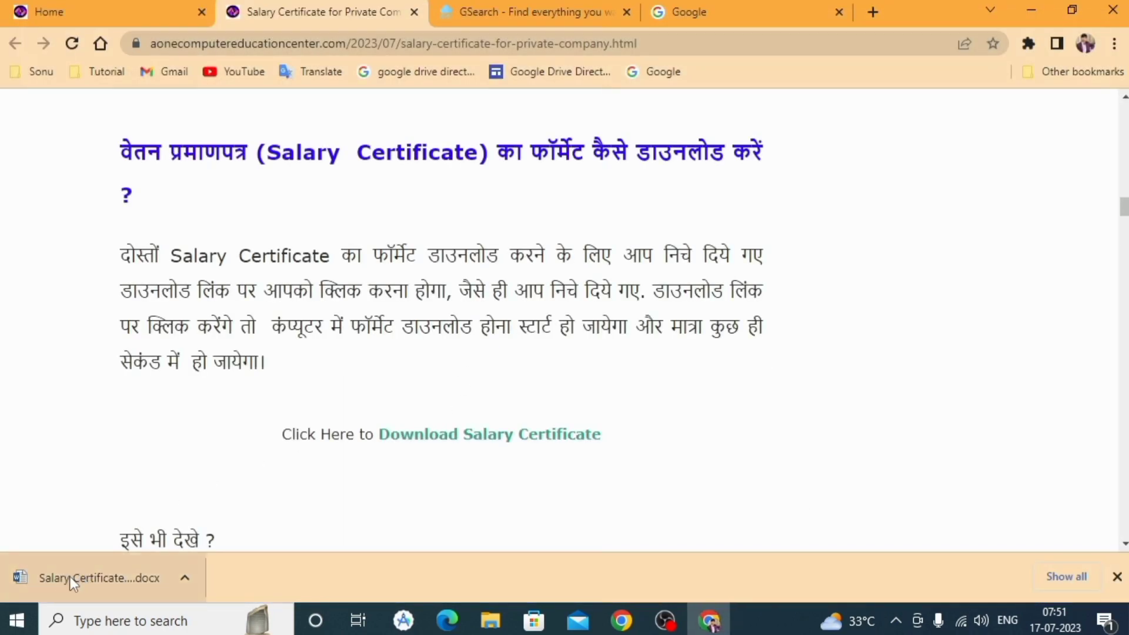
Open the downloaded 'Salary Certificate for Limited Company (4).docx' and enable editing
{"action": "left_click", "coordinate": [72, 576]}
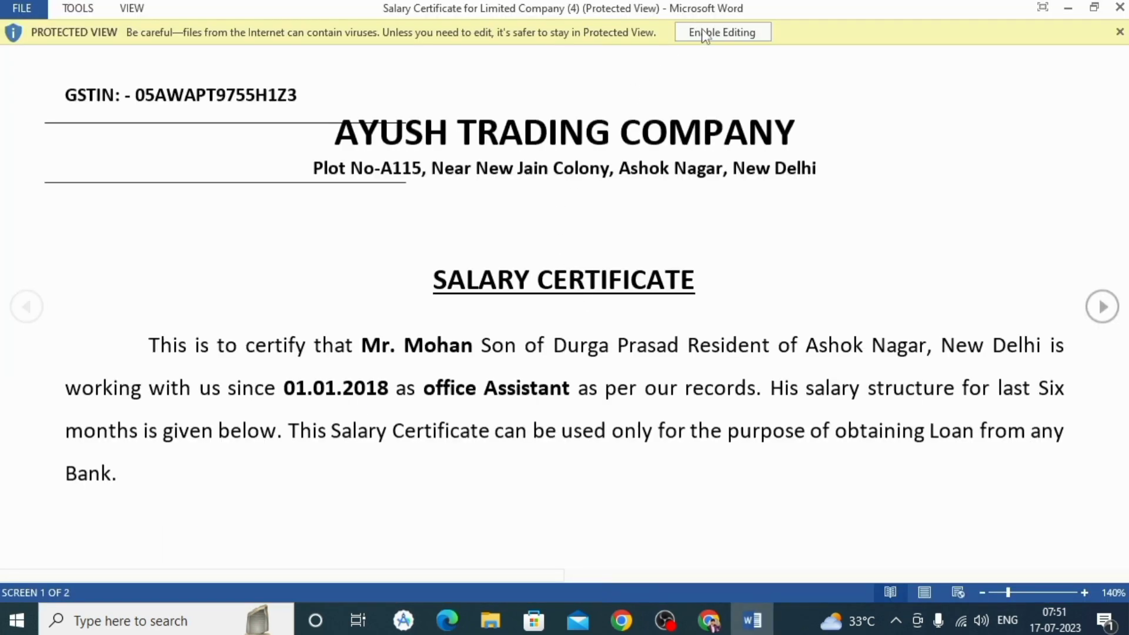
{"action": "left_click", "coordinate": [712, 33]}
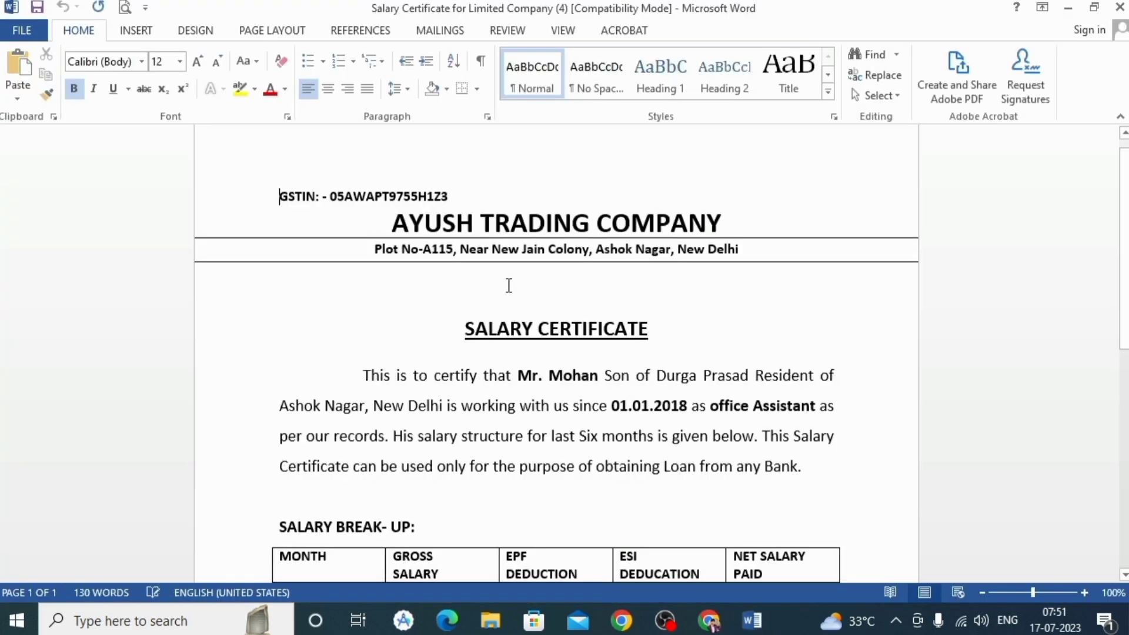
{"action": "scroll", "coordinate": [506, 285], "scroll_direction": "down", "scroll_amount": 2}
{"action": "scroll", "coordinate": [506, 290], "scroll_direction": "down", "scroll_amount": 7}
{"action": "scroll", "coordinate": [494, 305], "scroll_direction": "down", "scroll_amount": 6}
{"action": "scroll", "coordinate": [493, 331], "scroll_direction": "up", "scroll_amount": 6}
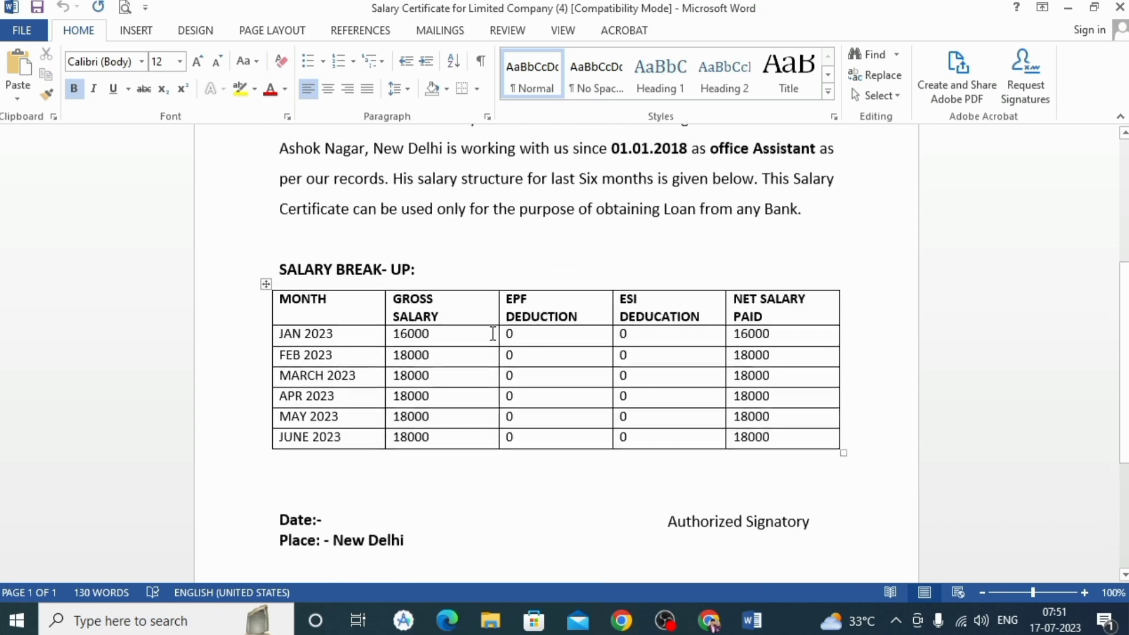
{"action": "scroll", "coordinate": [492, 330], "scroll_direction": "up", "scroll_amount": 7}
{"action": "scroll", "coordinate": [493, 331], "scroll_direction": "up", "scroll_amount": 5}
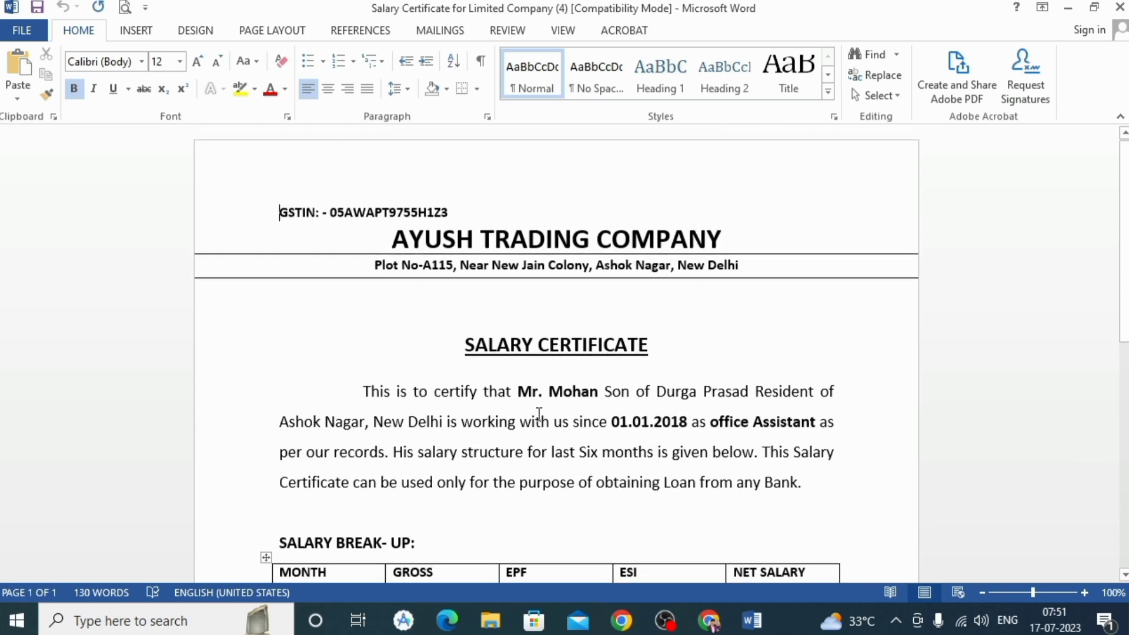
Review the downloaded certificate's header, salary table and signatory footer
{"action": "left_click_drag", "start_coordinate": [517, 391], "coordinate": [600, 391]}
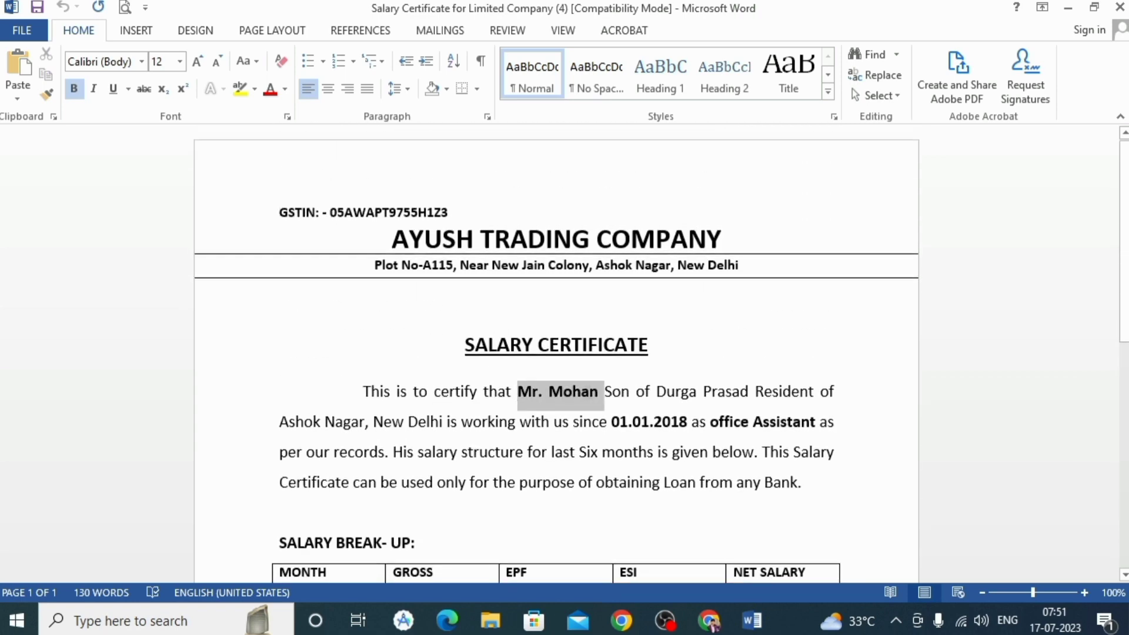
{"action": "left_click", "coordinate": [680, 422]}
{"action": "scroll", "coordinate": [641, 474], "scroll_direction": "down", "scroll_amount": 2}
{"action": "scroll", "coordinate": [641, 475], "scroll_direction": "down", "scroll_amount": 3}
{"action": "scroll", "coordinate": [640, 476], "scroll_direction": "down", "scroll_amount": 2}
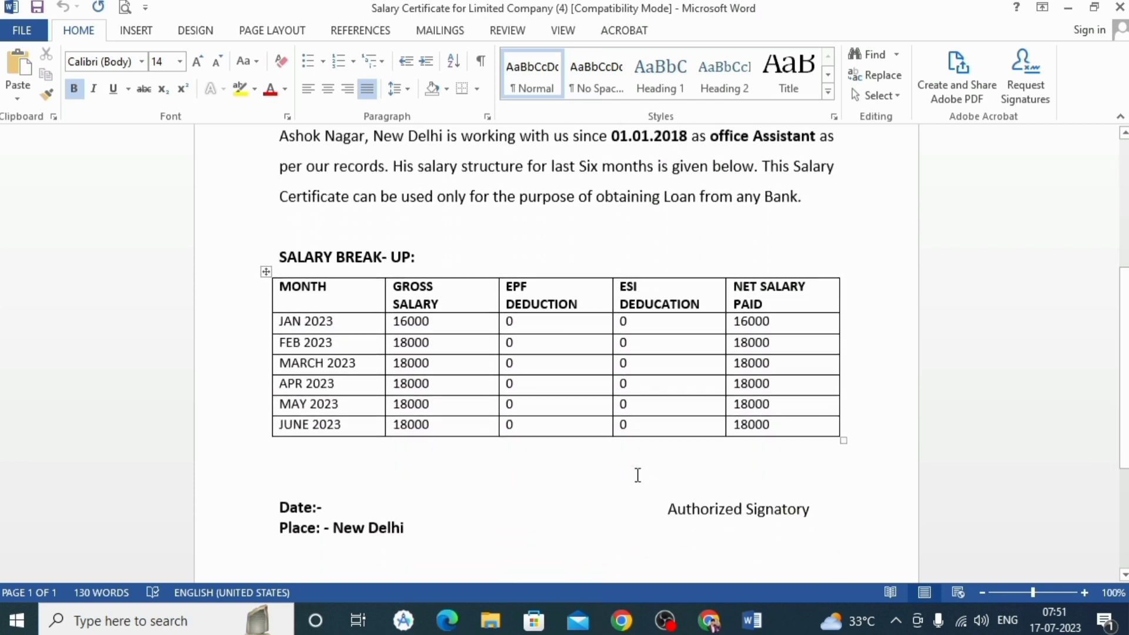
{"action": "scroll", "coordinate": [639, 475], "scroll_direction": "down", "scroll_amount": 3}
{"action": "scroll", "coordinate": [638, 476], "scroll_direction": "down", "scroll_amount": 4}
{"action": "scroll", "coordinate": [637, 475], "scroll_direction": "up", "scroll_amount": 4}
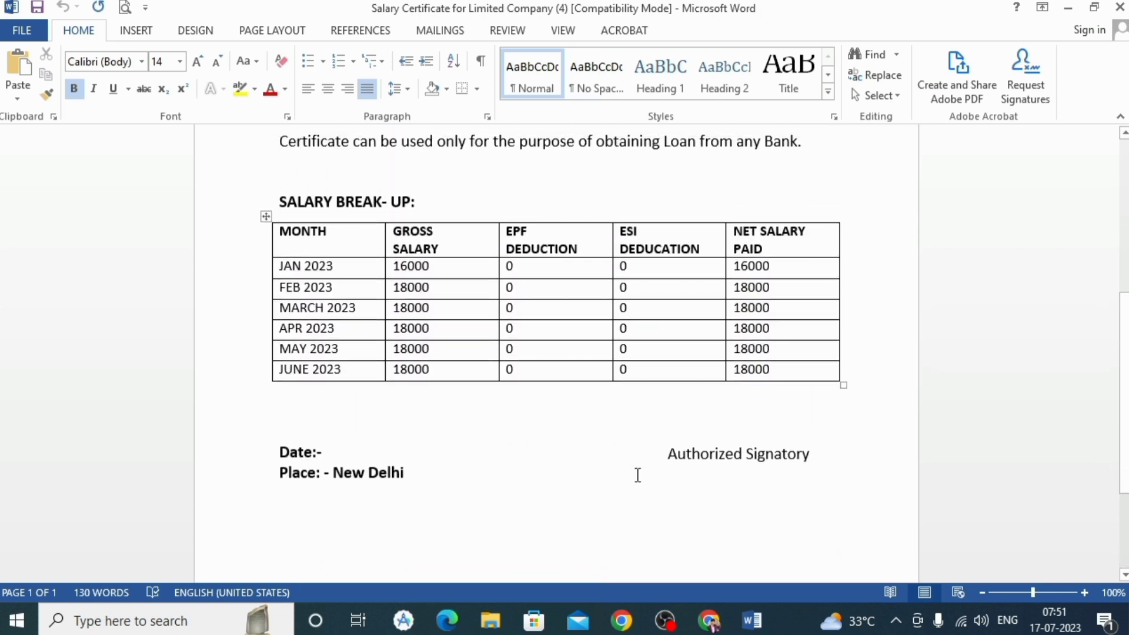
{"action": "scroll", "coordinate": [638, 476], "scroll_direction": "up", "scroll_amount": 2}
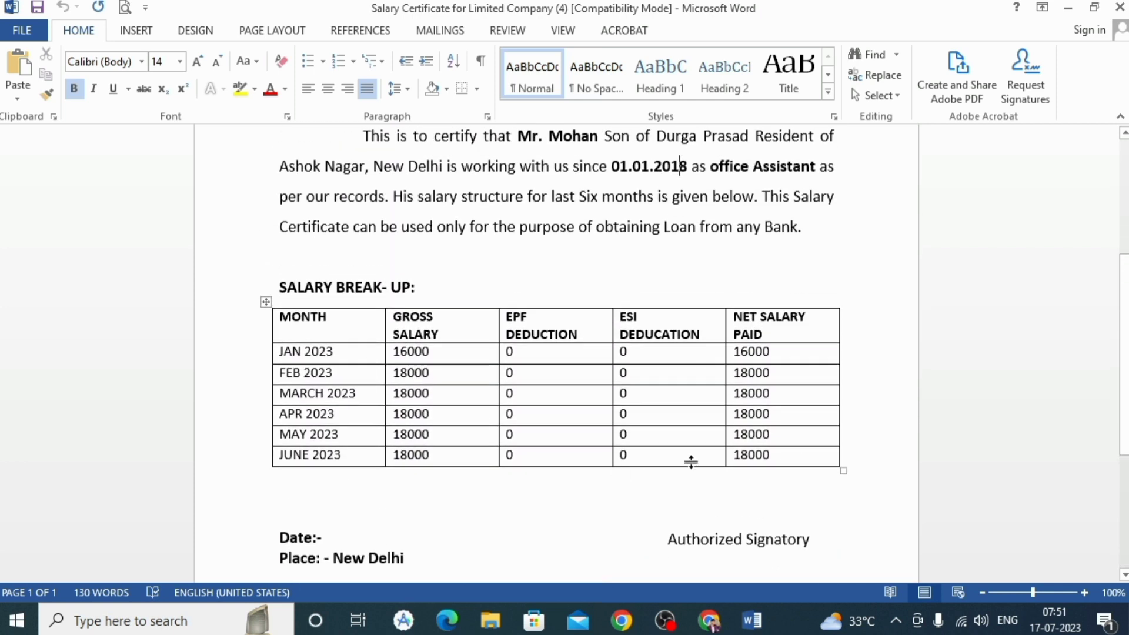